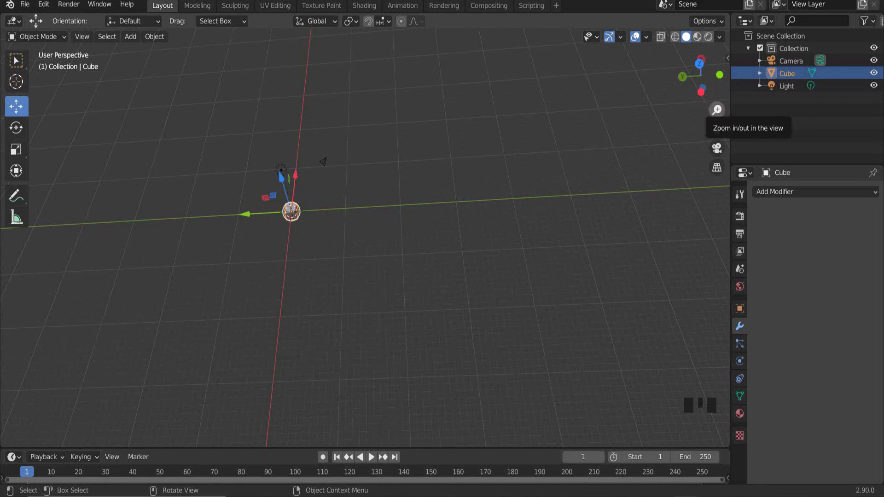
Practise zooming and panning the viewport around the default cube
left_click(717, 110)
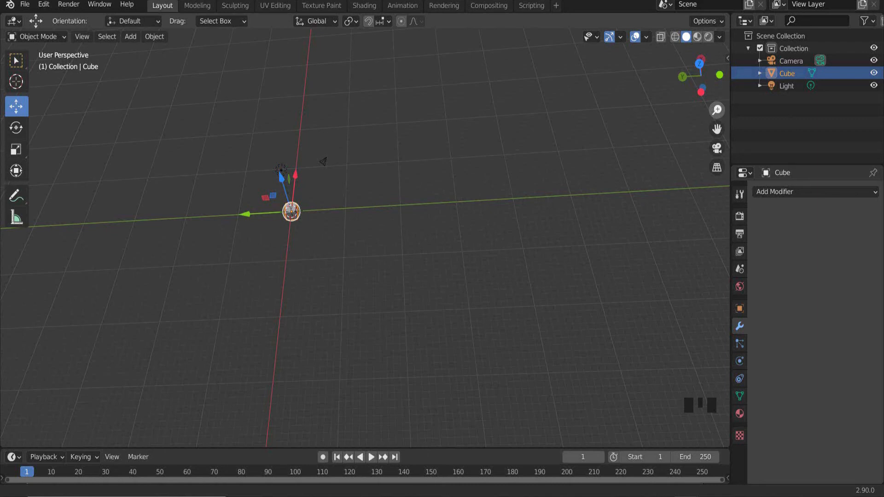
mouse_move(717, 110)
left_mouse_down()
mouse_move(717, 231)
mouse_move(717, 101)
left_mouse_up()
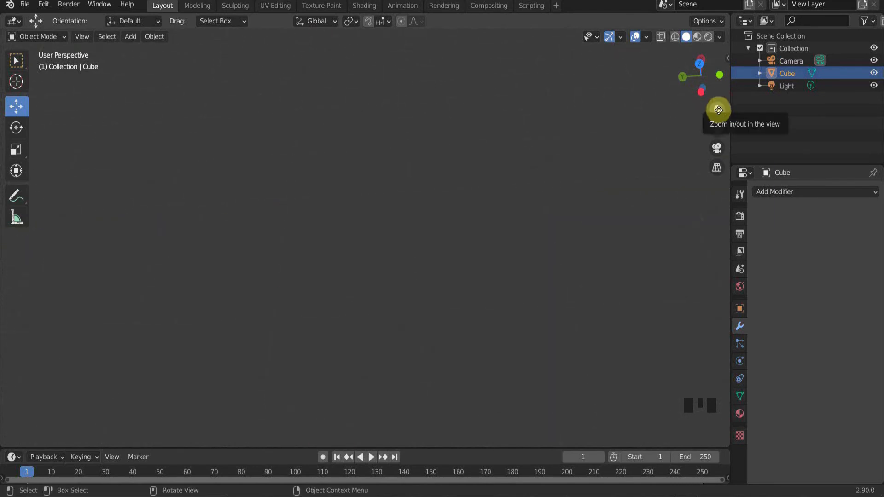
left_click(720, 107)
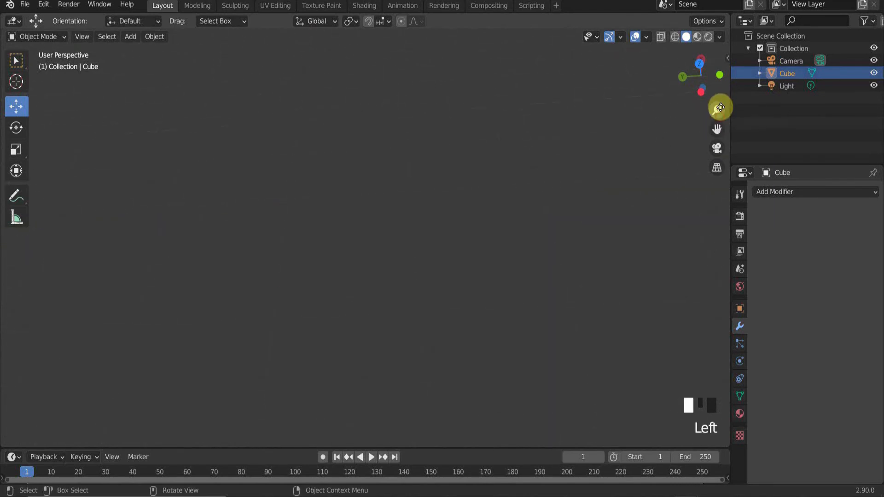
left_click_drag(719, 109, 719, 99)
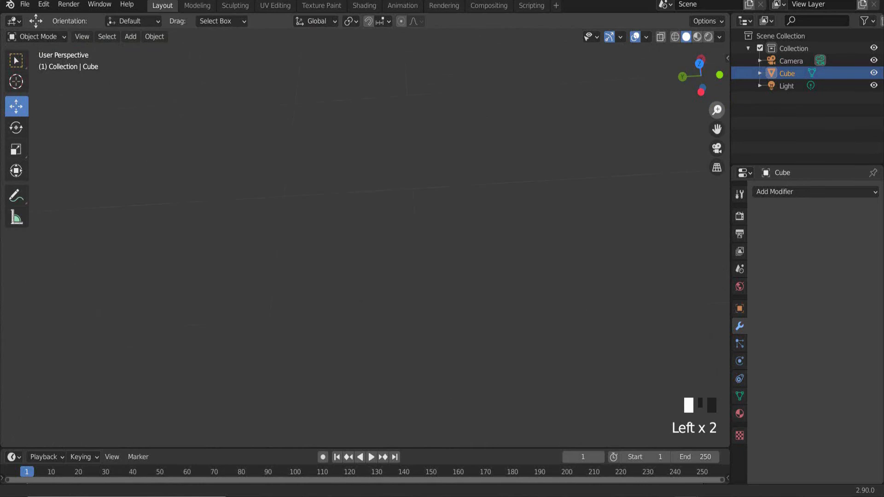
left_click_drag(719, 99, 719, 184)
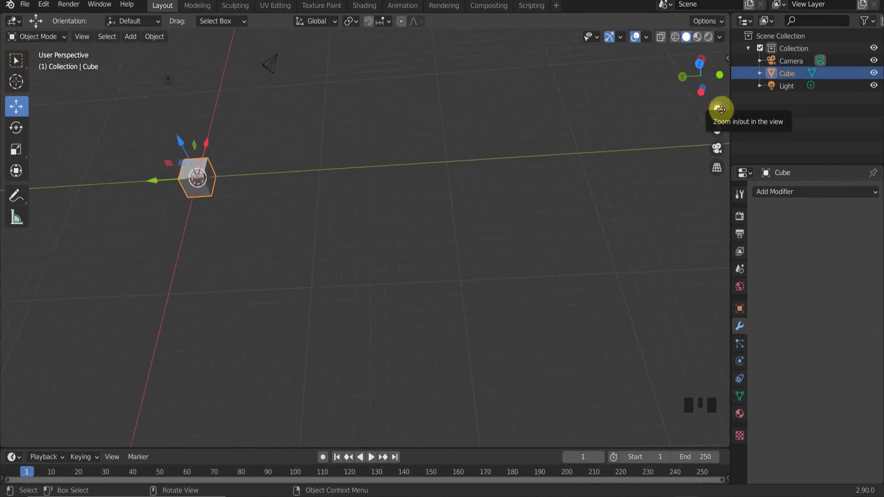
left_click_drag(720, 109, 717, 113)
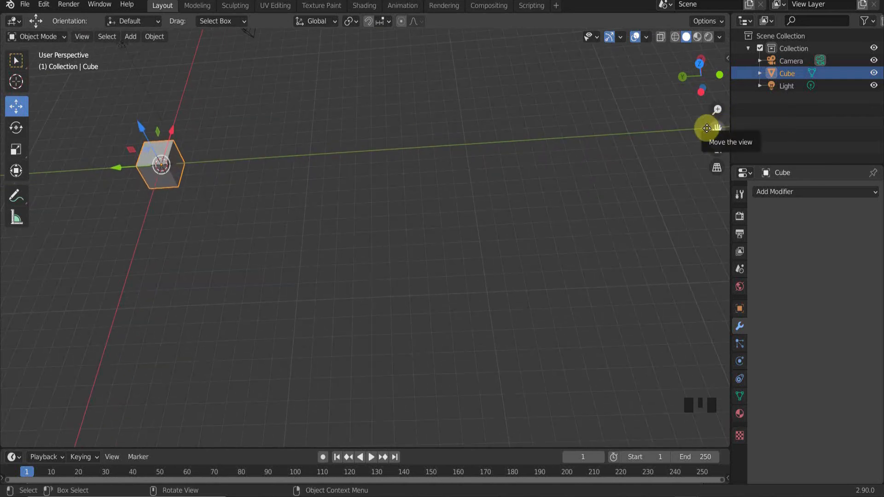
scroll(145, 196, "up", 4)
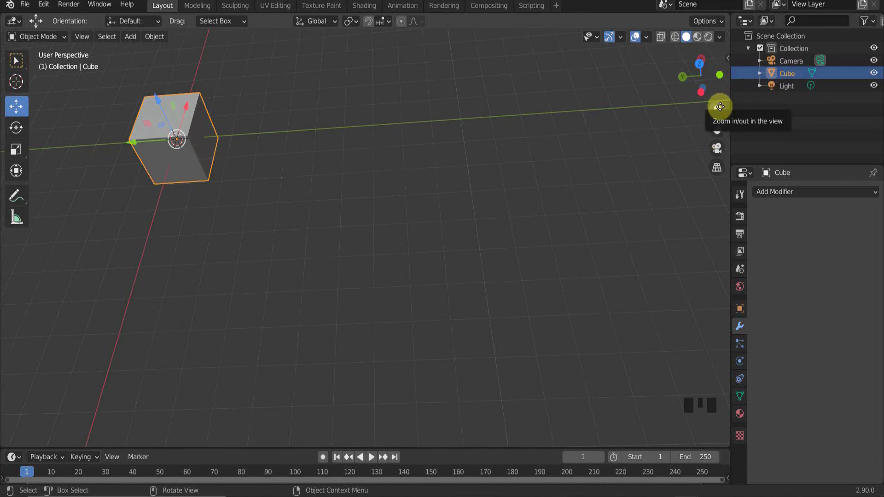
scroll(151, 137, "up", 6)
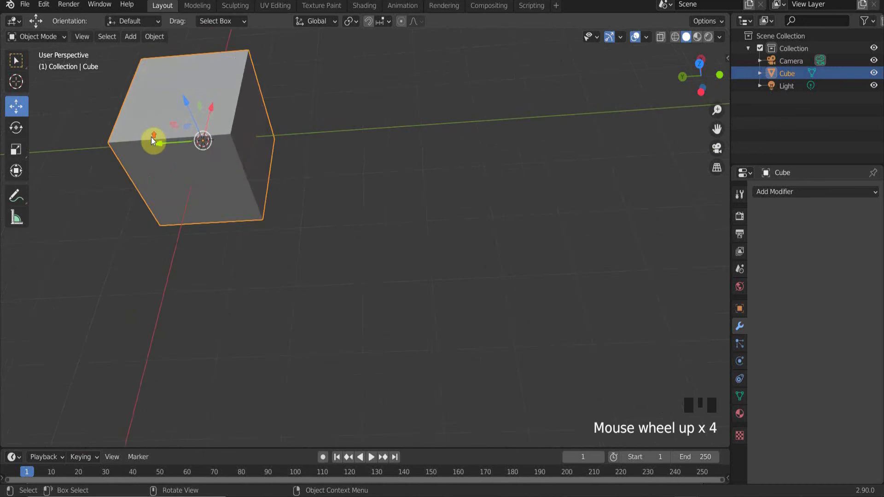
scroll(153, 137, "down", 5)
scroll(153, 137, "up", 1)
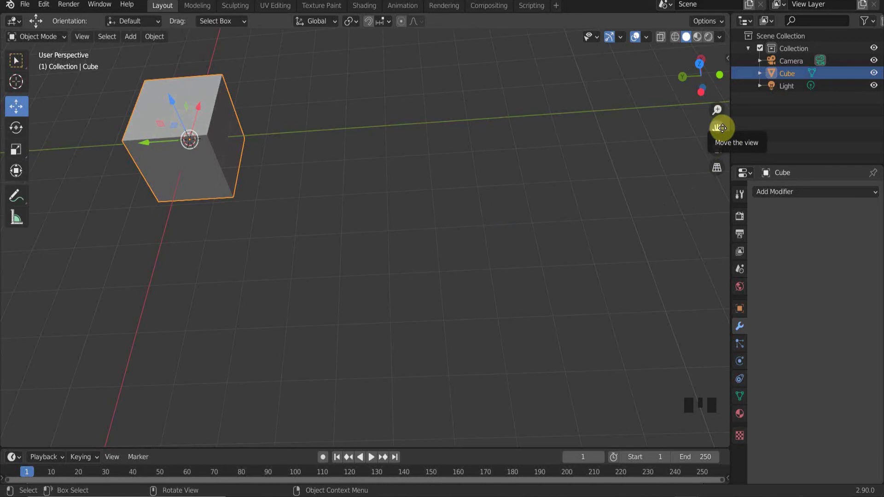
left_click_drag(718, 128, 544, 71)
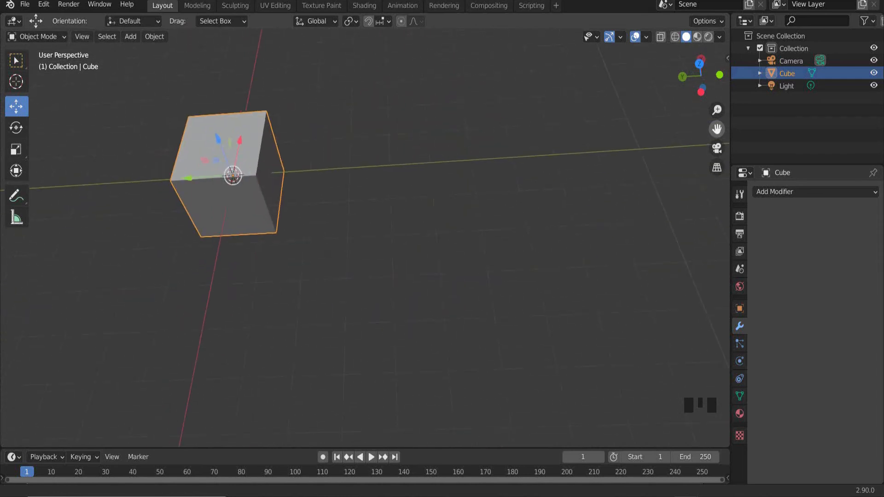
View the scene through the camera, leave that view, and compare orthographic with perspective projection
left_click(717, 148)
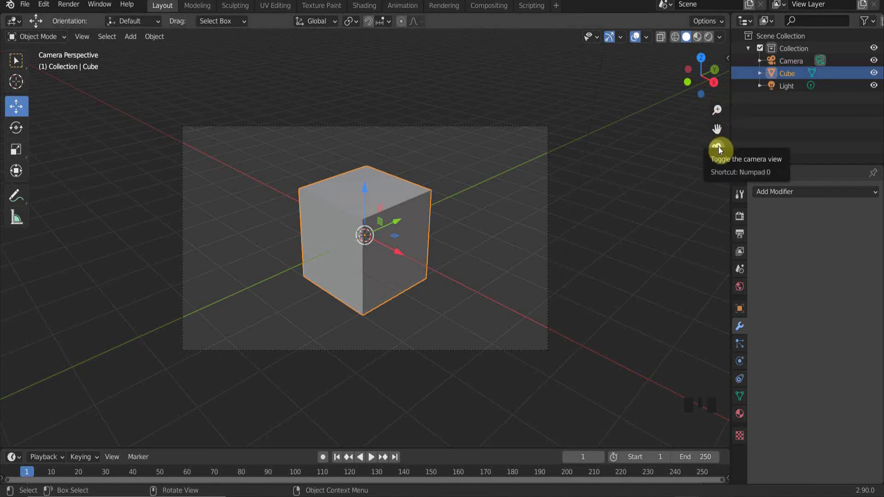
left_click(623, 149)
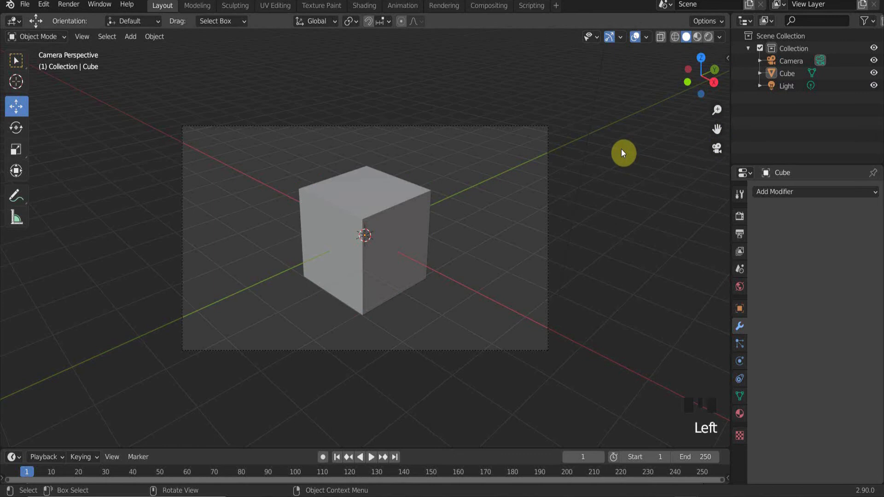
middle_click_drag(659, 133, 617, 167)
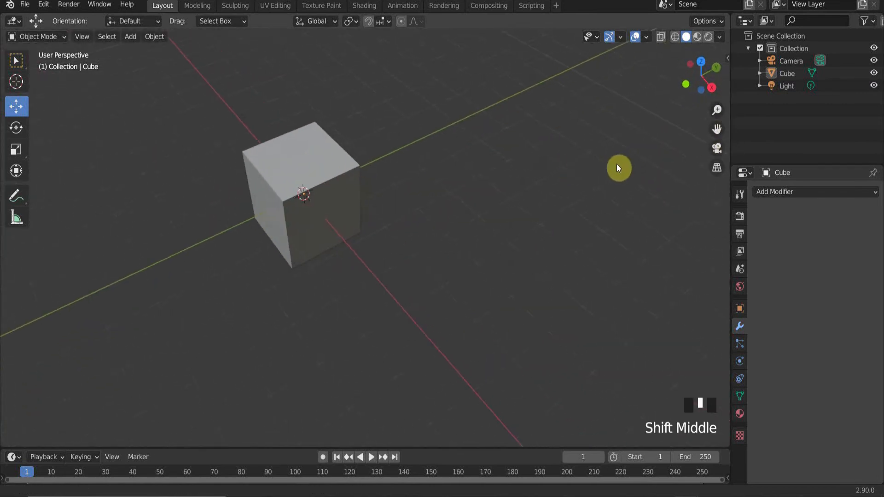
left_click(719, 170)
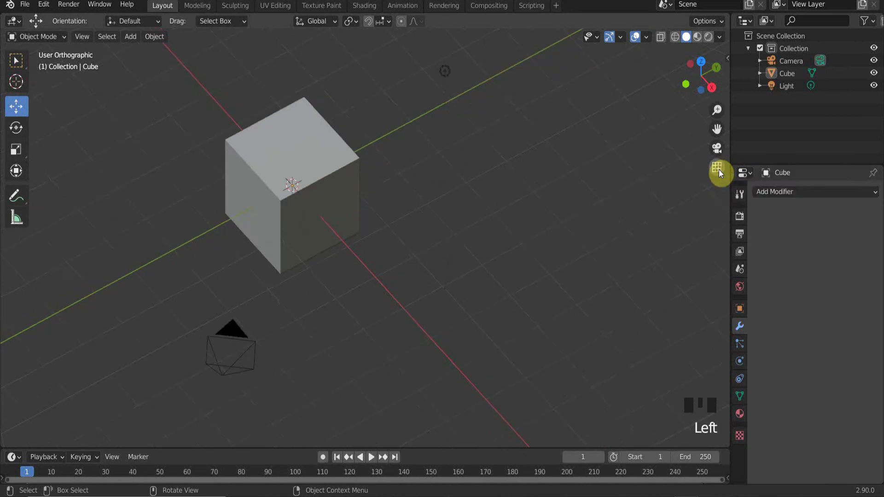
left_click(719, 169)
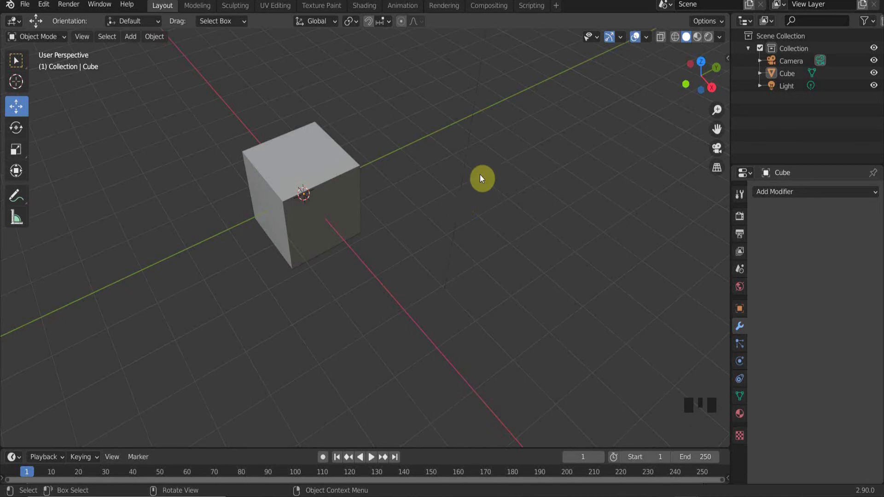
middle_click_drag(417, 220, 348, 215)
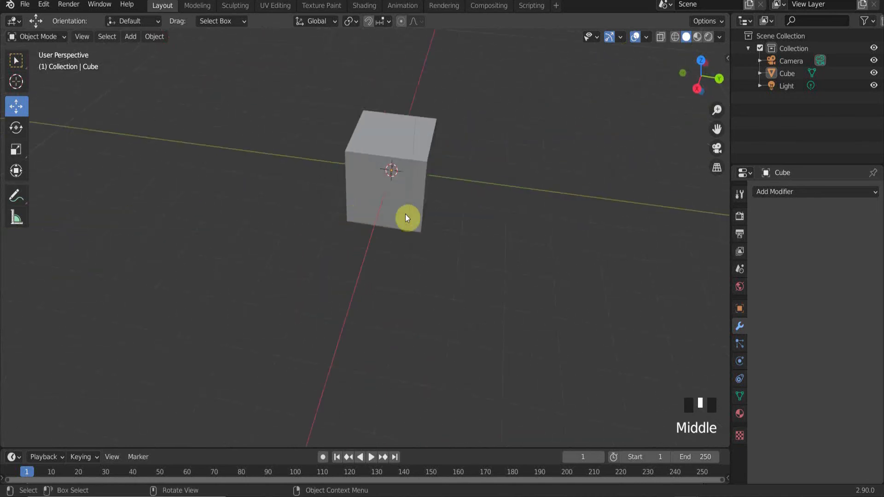
Select the cube and switch it to Edit Mode
left_click(391, 171)
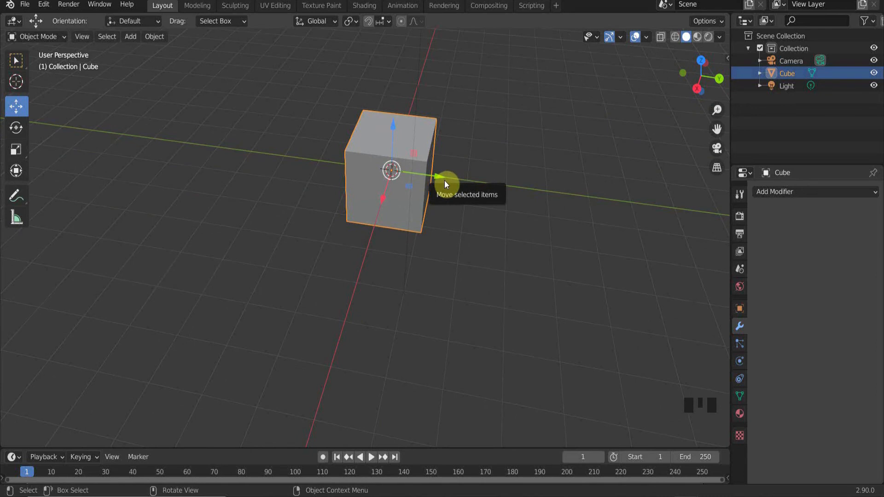
key("Tab")
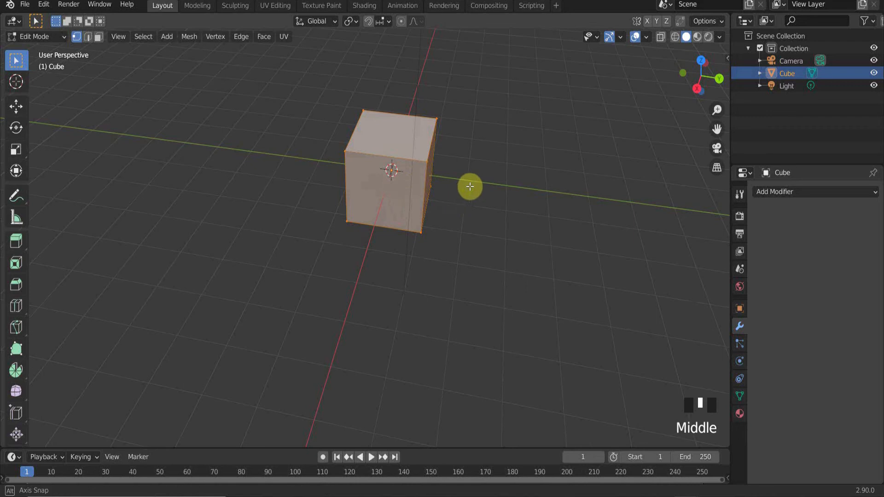
middle_click_drag(469, 187, 478, 174)
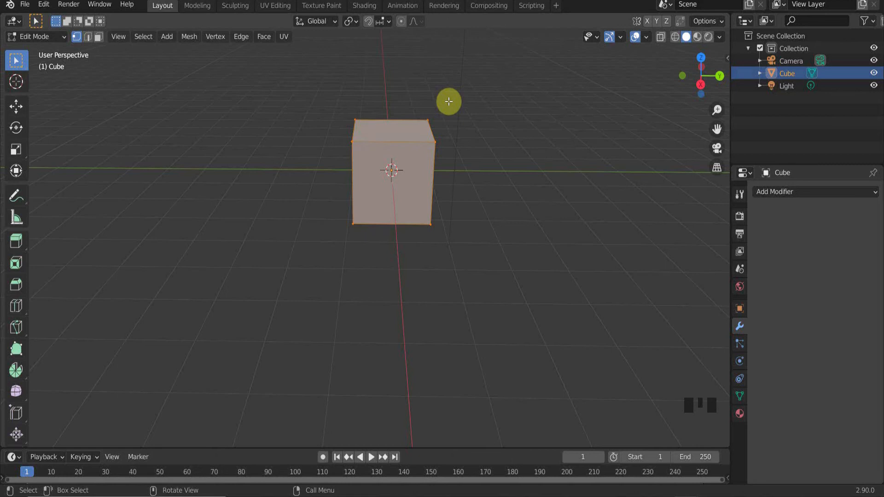
Set the viewport to orthographic projection and show the cube from the front
left_click(717, 169)
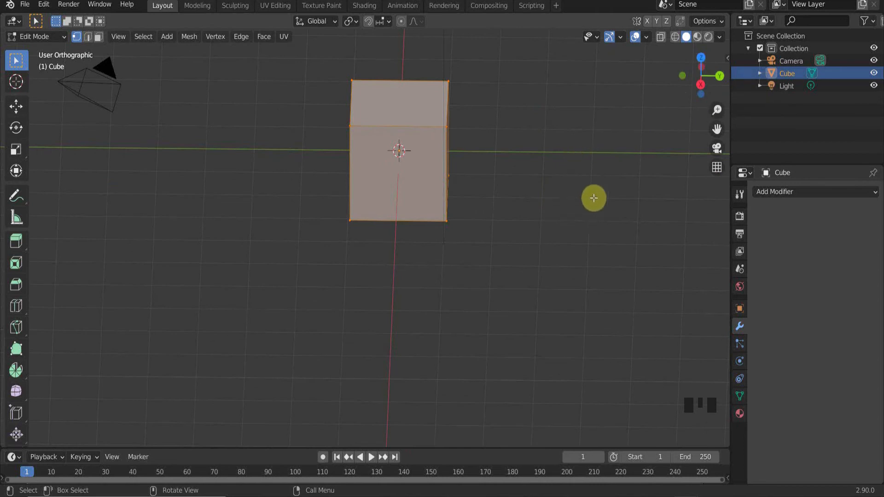
left_click(717, 166)
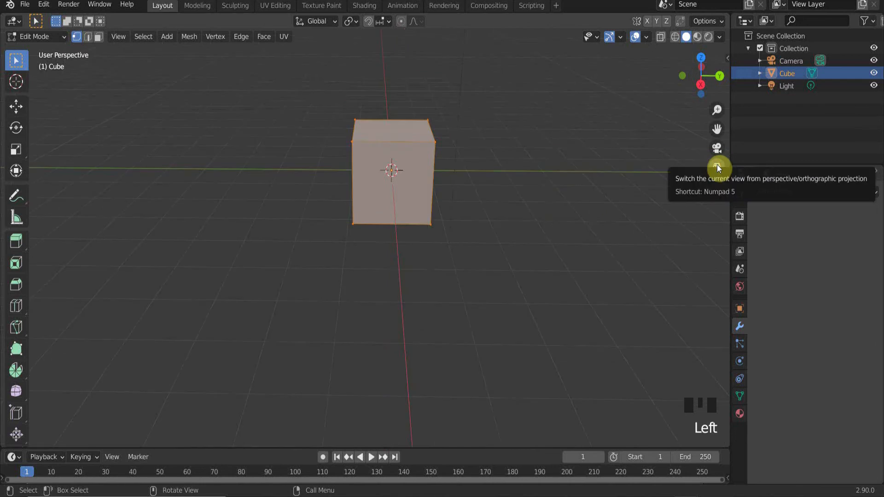
left_click(717, 165)
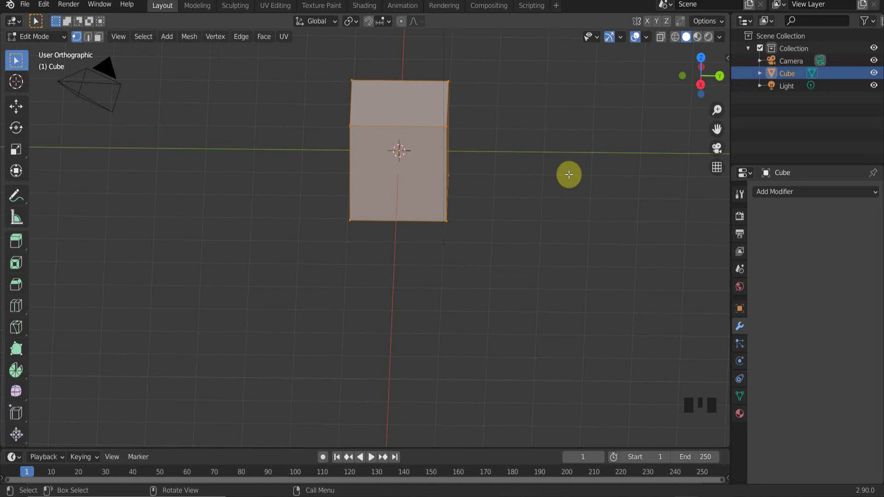
key("KP_1")
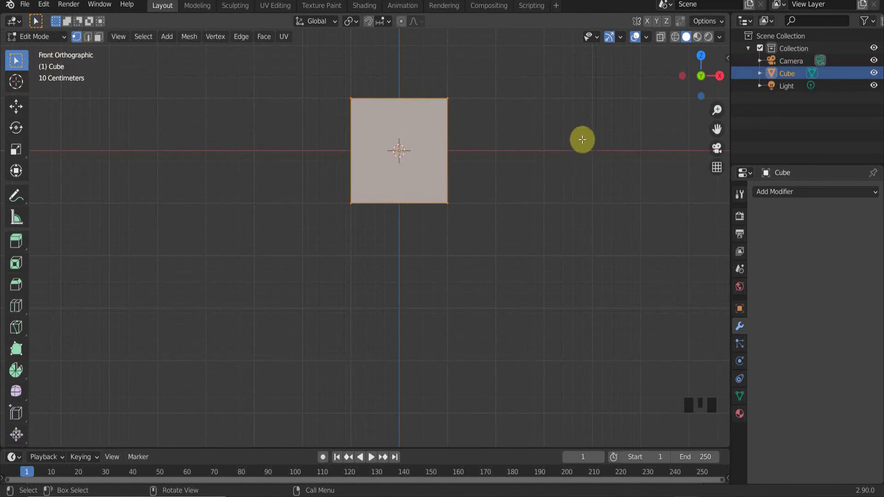
middle_click_drag(502, 117, 444, 198, "shift")
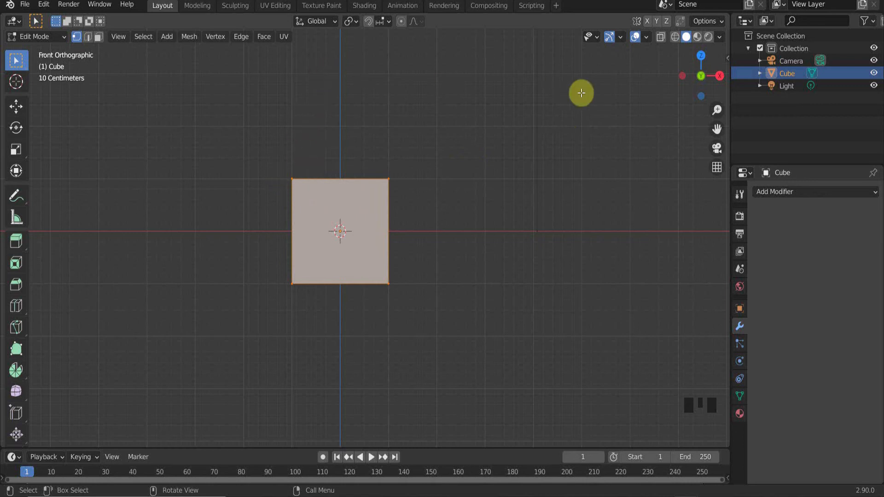
Turn on X-ray, select all the cube's top vertices and extrude them upward about 2 m along the Z axis
left_click_drag(247, 129, 483, 212)
left_click(660, 39)
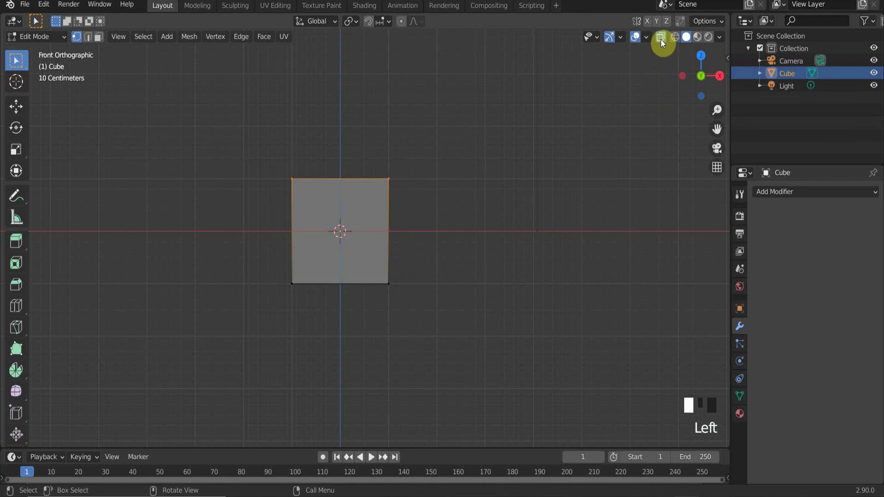
left_click_drag(250, 122, 501, 215)
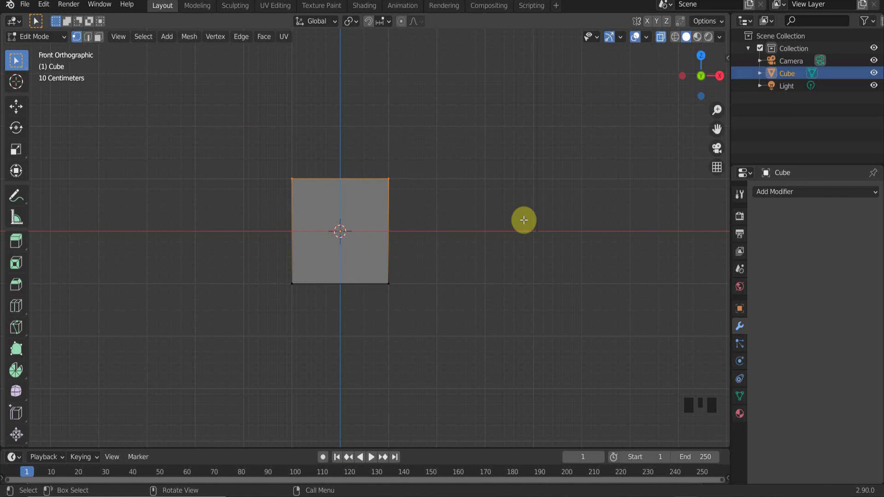
key("e")
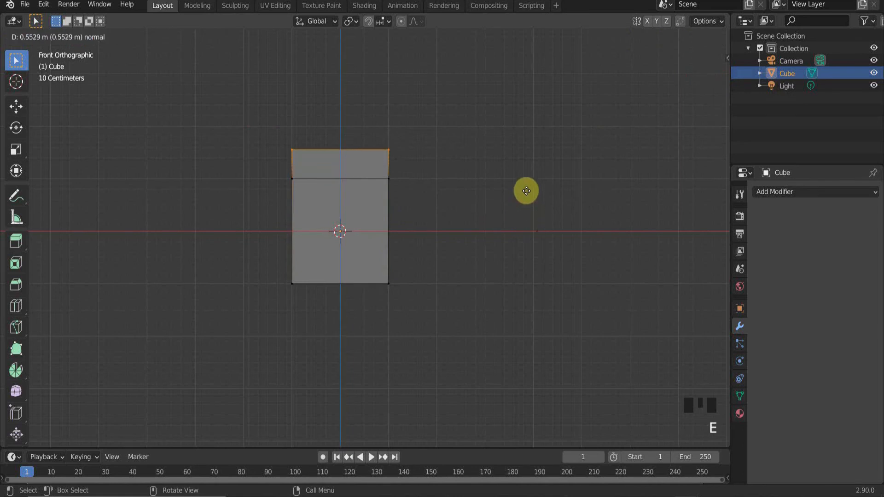
key("z")
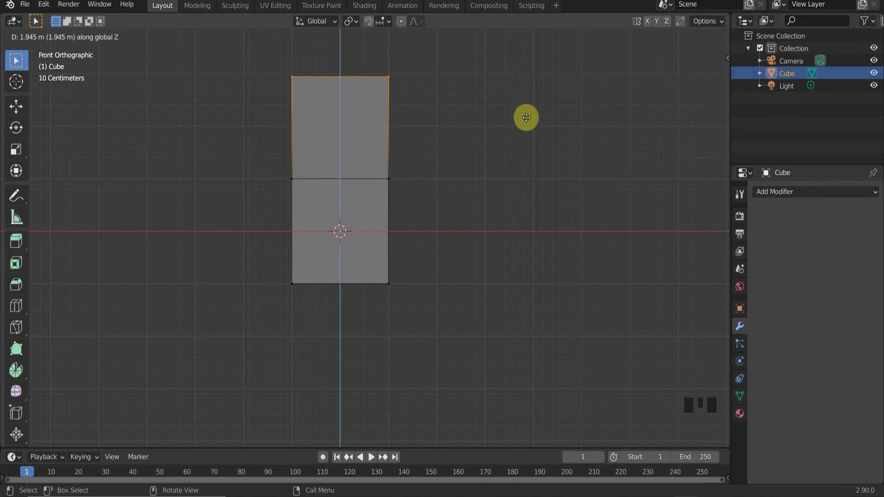
left_click(527, 115)
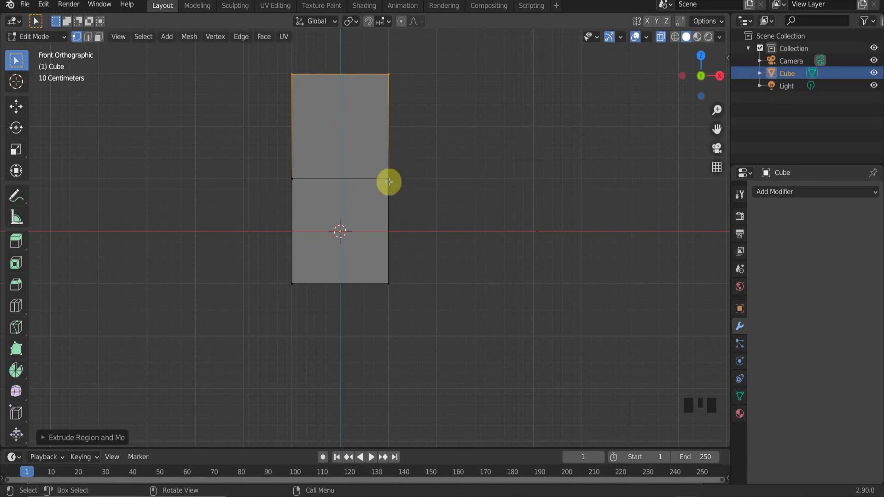
Select the vertices on the upper block's +X side and extrude them outward by about one and a half times the block's width
left_click_drag(370, 153, 407, 210)
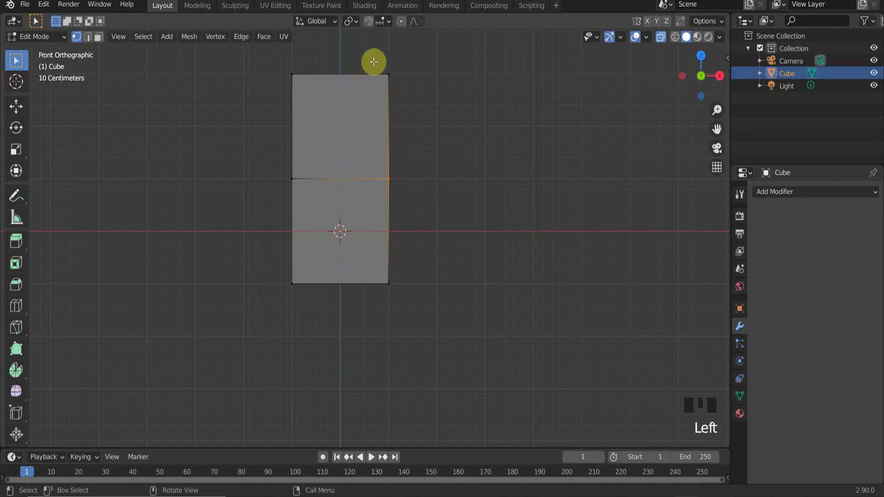
left_click_drag(373, 59, 426, 201)
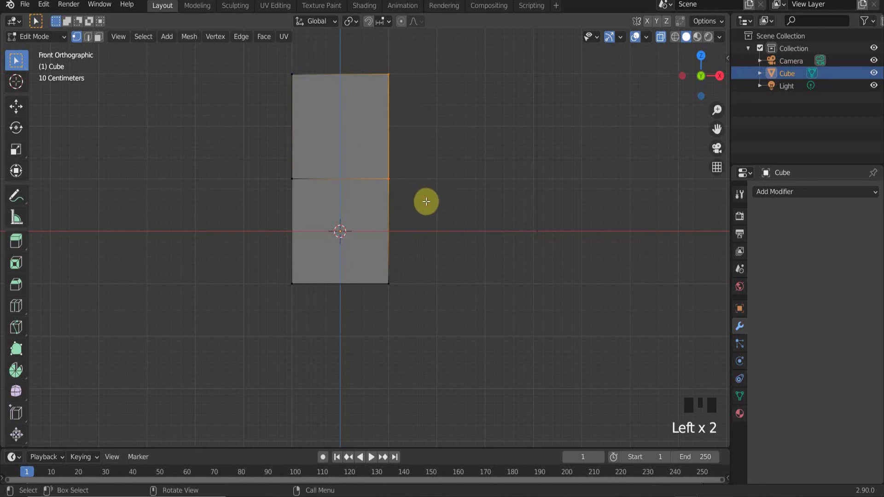
key("e")
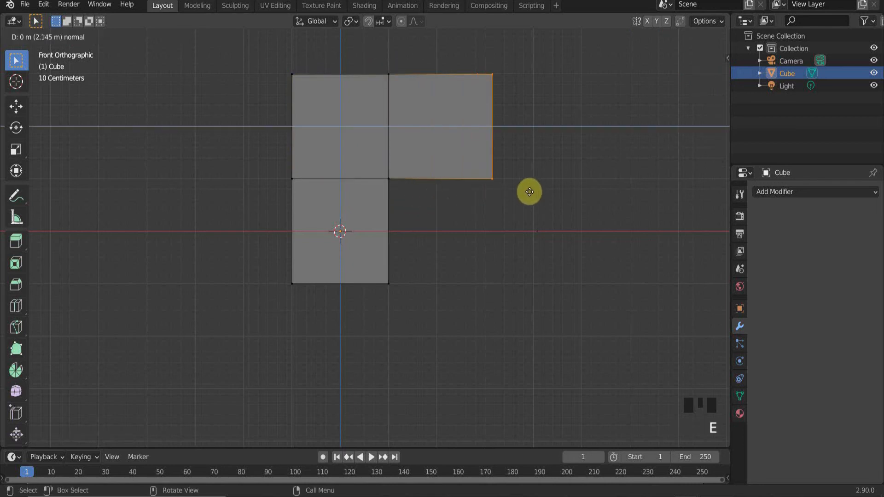
left_click(570, 182)
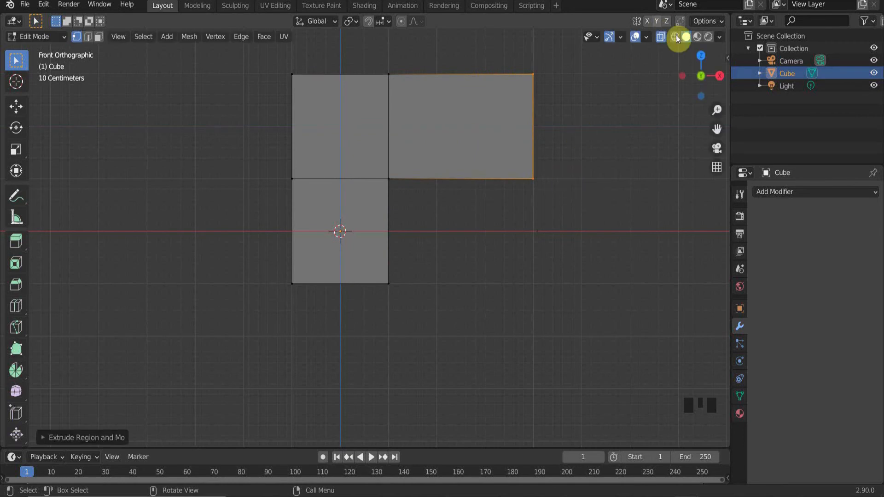
Turn off X-ray display and inspect the extruded mesh as a solid in perspective
left_click(661, 37)
middle_click_drag(459, 137, 464, 177)
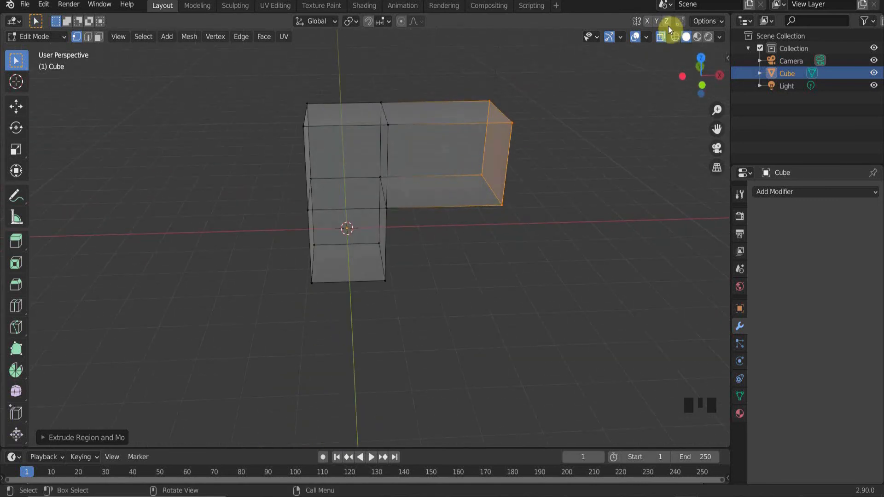
left_click(661, 37)
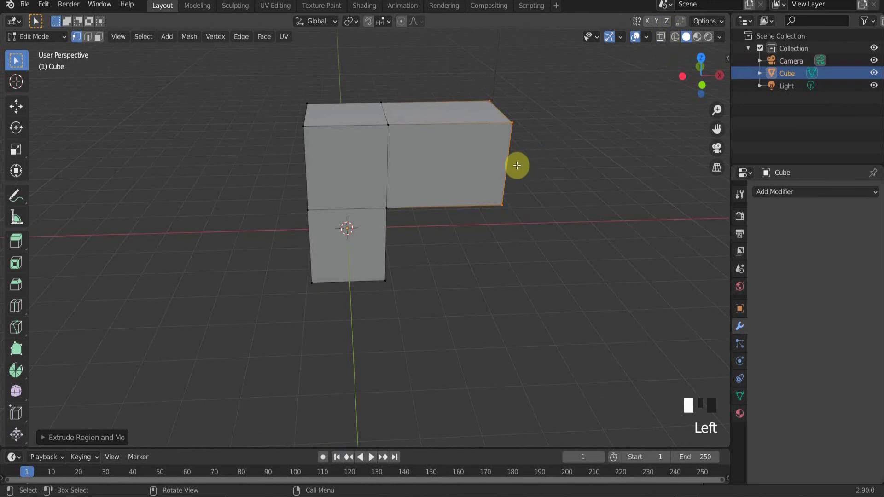
Show the extruded mesh from the front in orthographic projection with X-ray display turned on
middle_click_drag(513, 163, 511, 154)
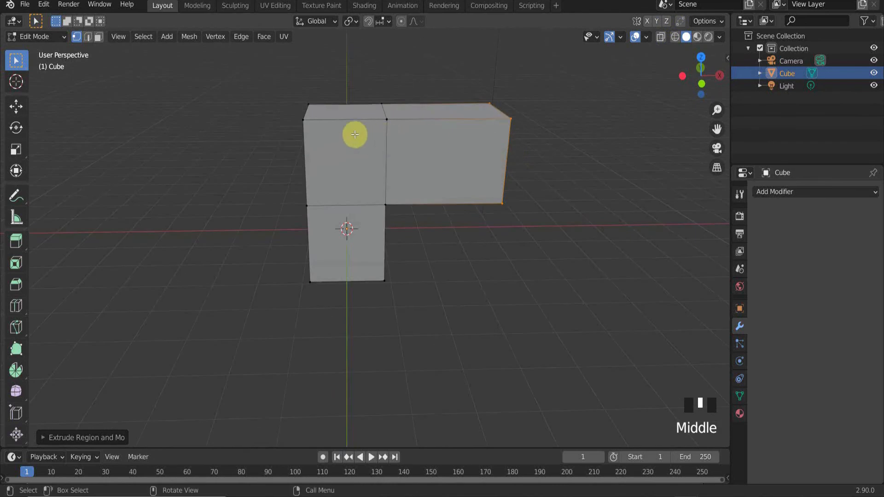
middle_click_drag(413, 143, 432, 138)
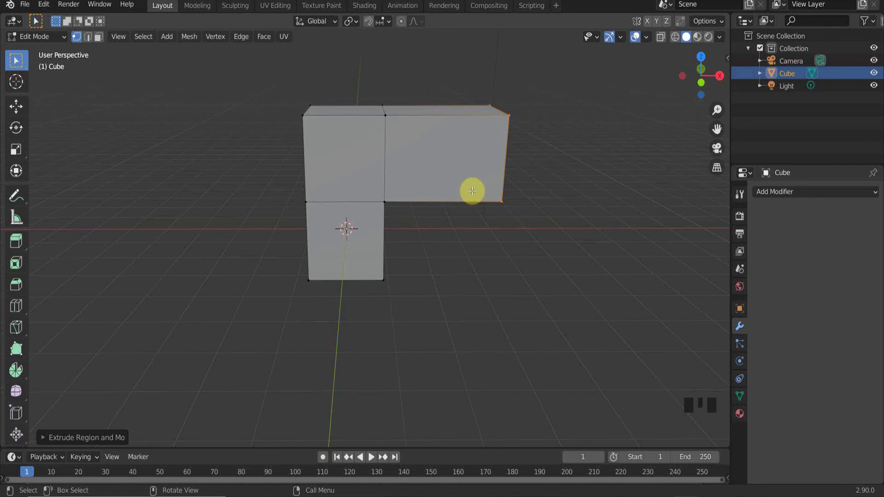
key("KP_1")
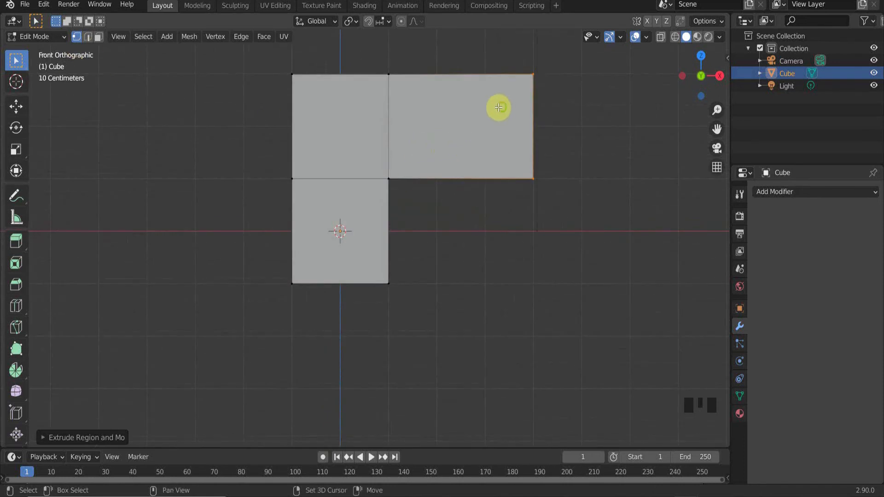
middle_click_drag(499, 104, 432, 166, "shift")
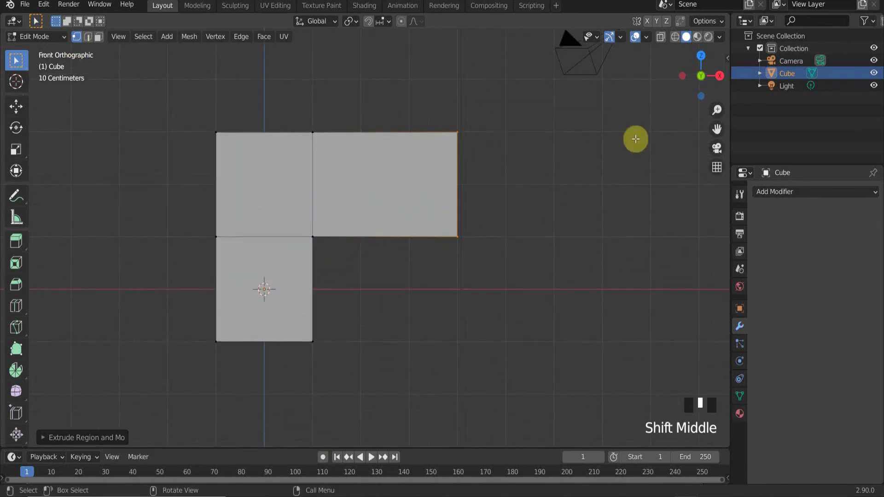
left_click(660, 39)
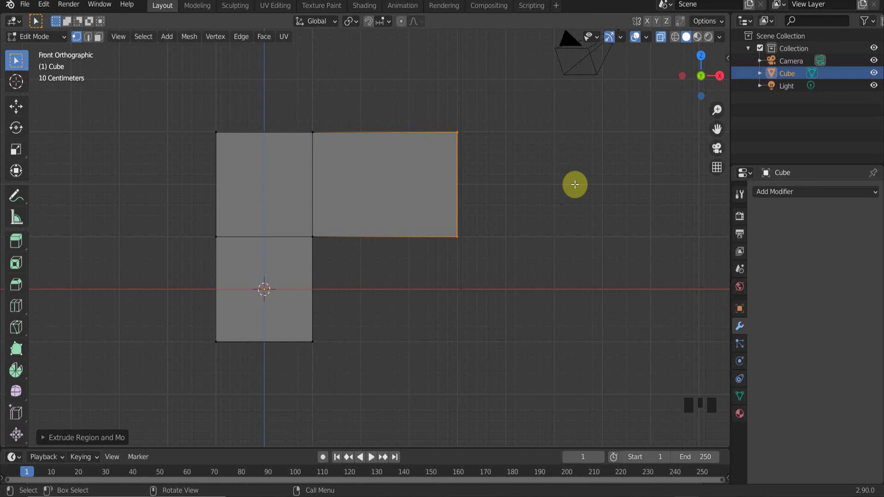
Compare the mesh in the front, right, top and bottom orthographic views
key("KP_1")
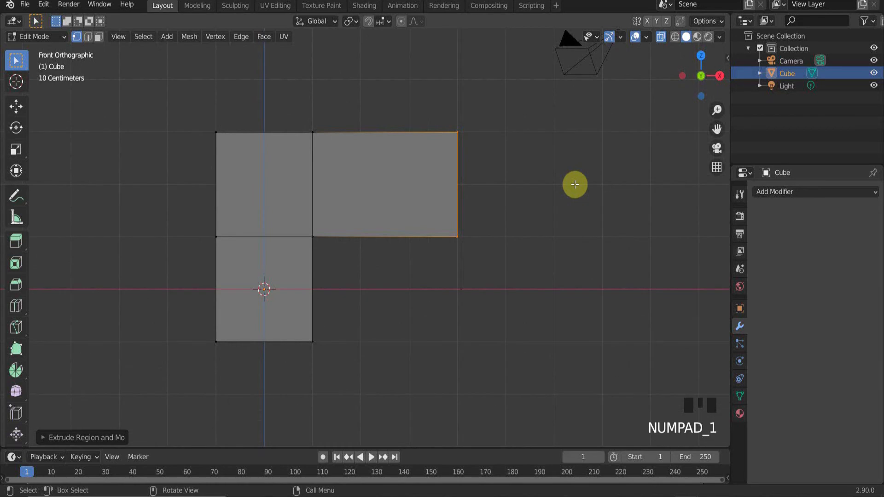
key("KP_3")
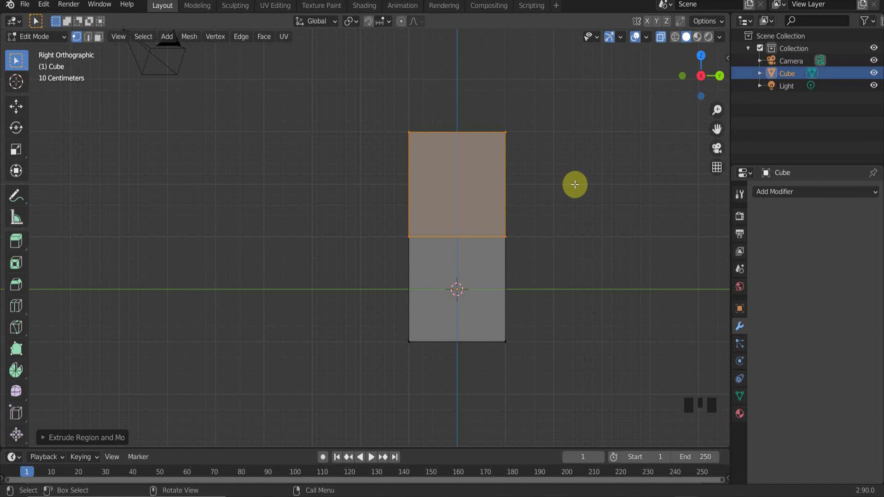
key("KP_7")
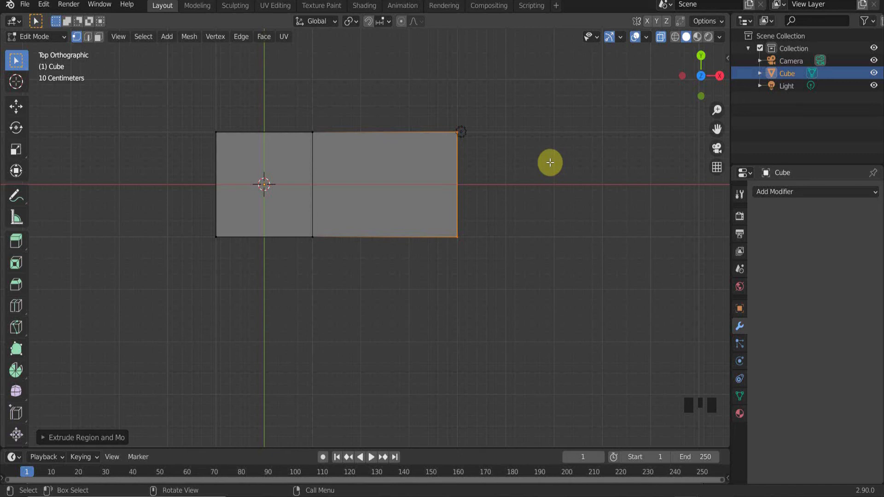
key("KP_1")
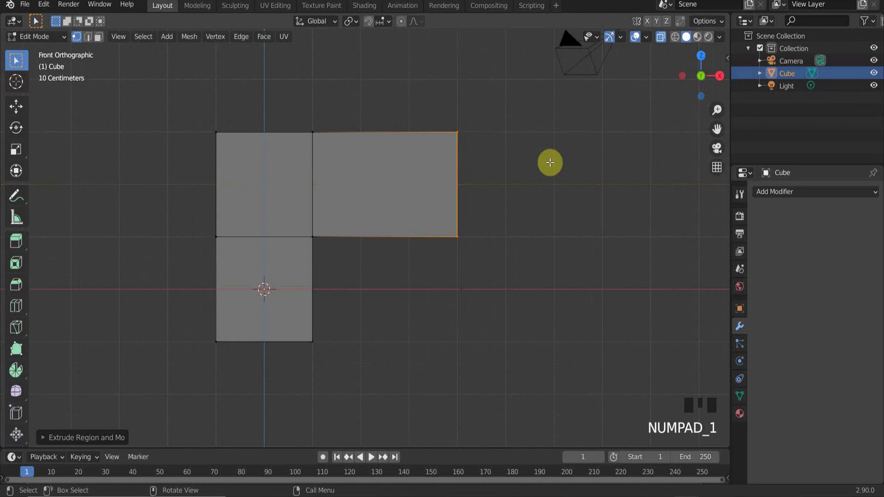
key("KP_3")
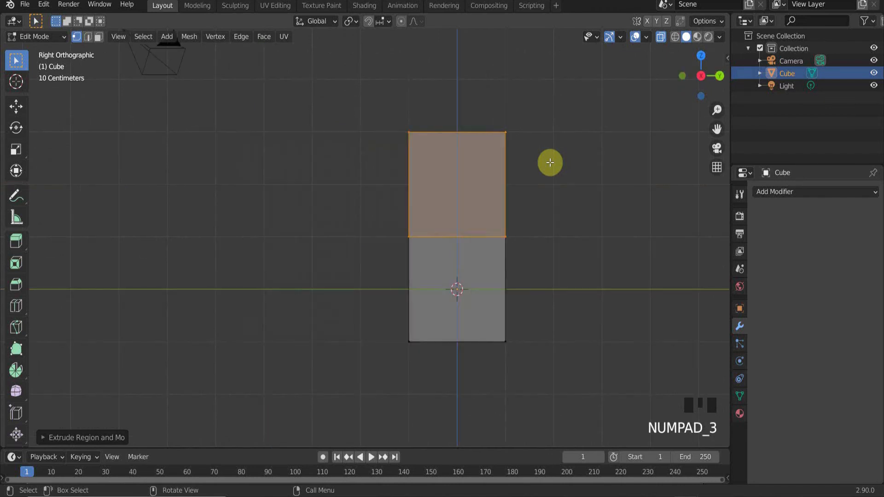
key("KP_7")
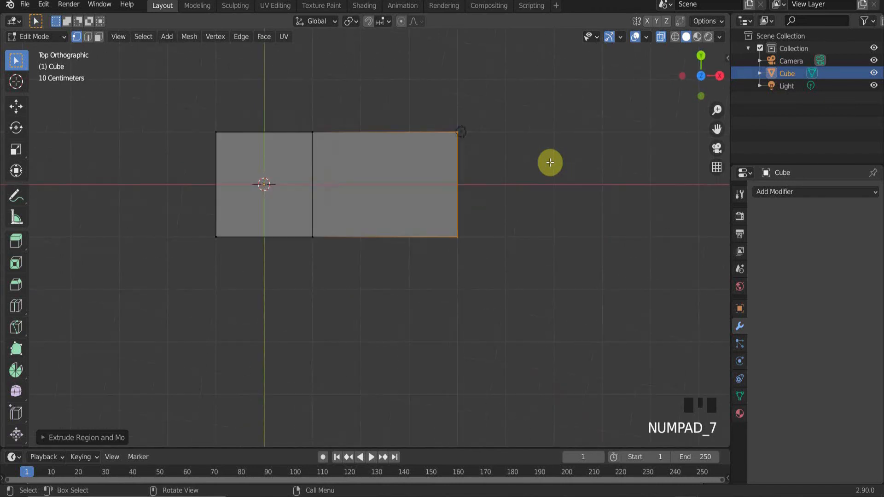
key("KP_9")
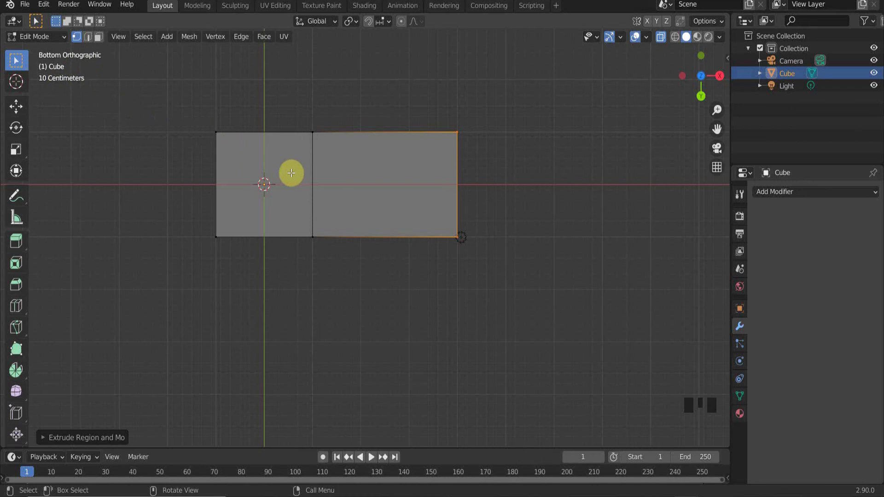
Toggle the bottom view repeatedly between perspective and orthographic projection to compare how the mesh's depth is displayed
key("KP_5")
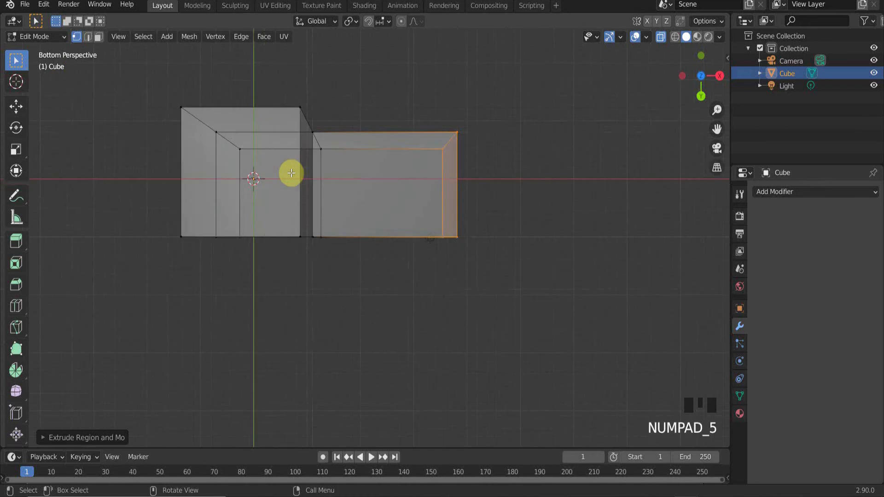
key("KP_5")
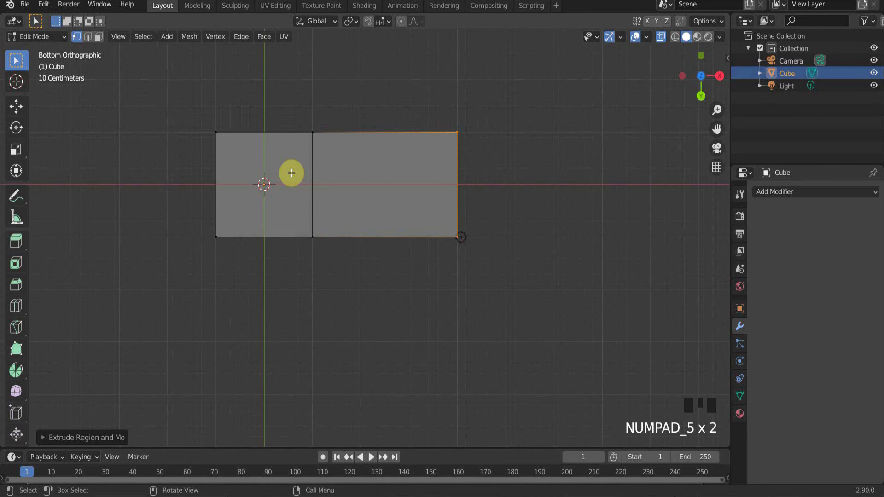
key("KP_5")
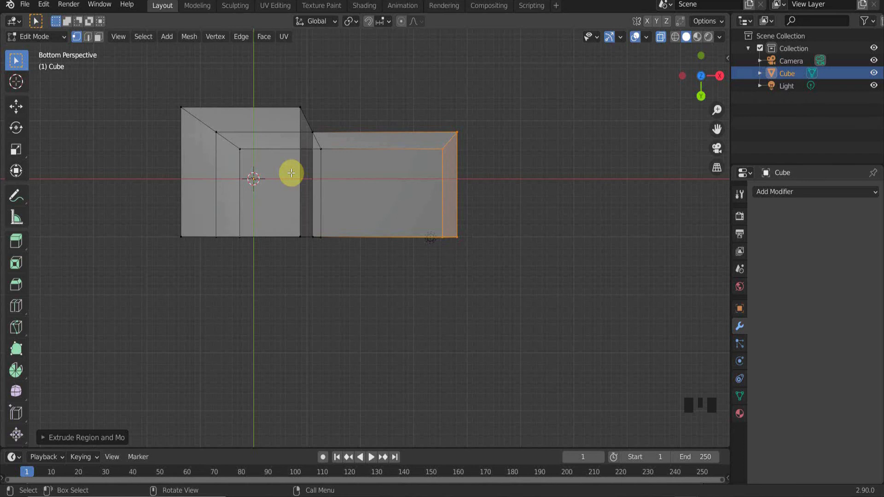
key("KP_5")
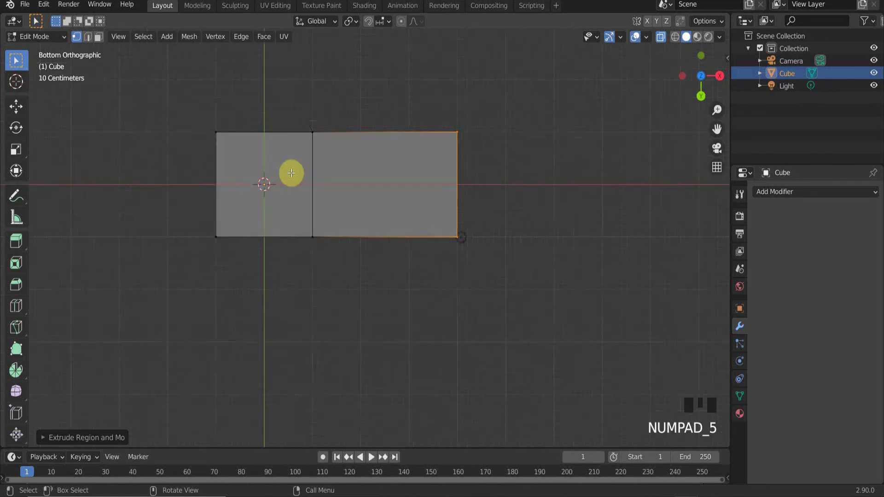
key("KP_5")
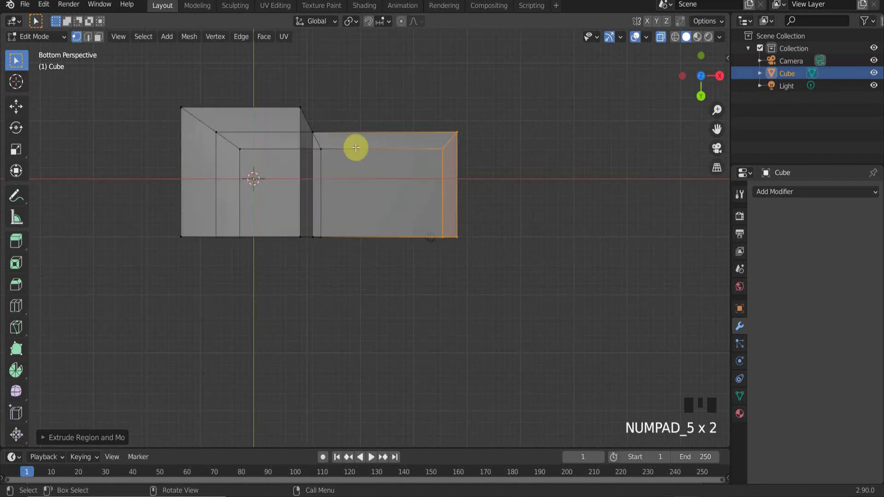
left_click(721, 170)
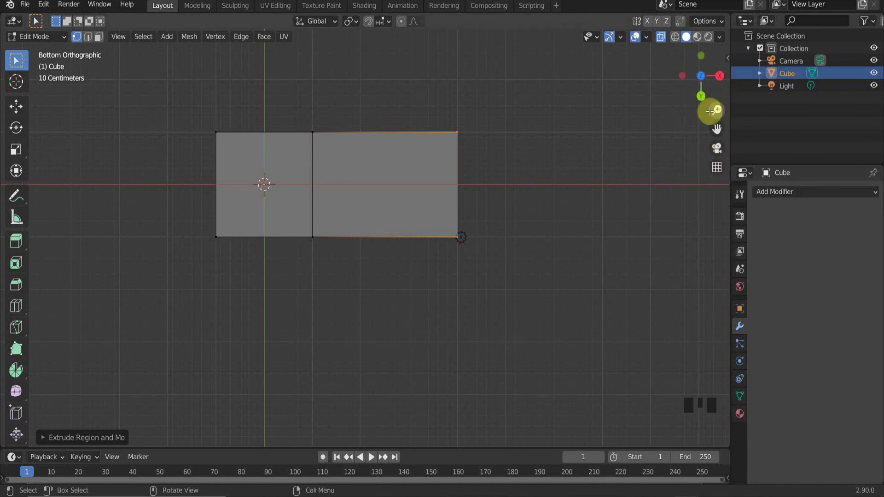
left_click(717, 169)
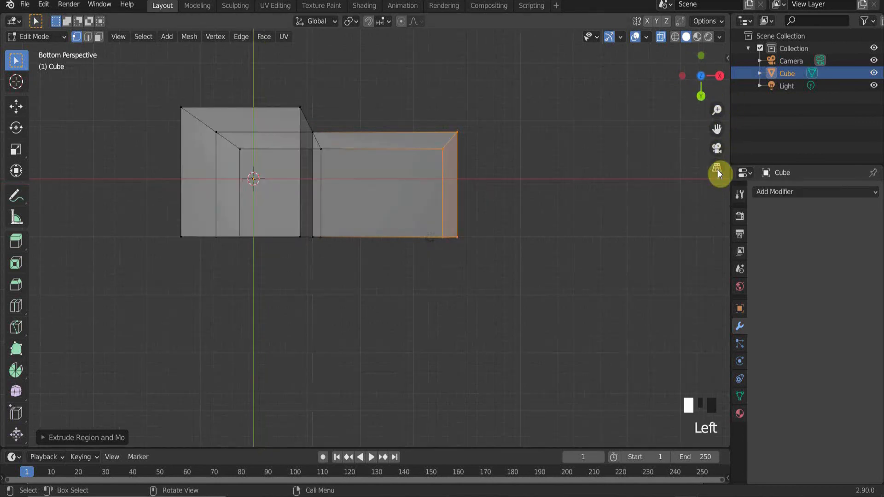
left_click(718, 170)
left_click(717, 170)
left_click(717, 170)
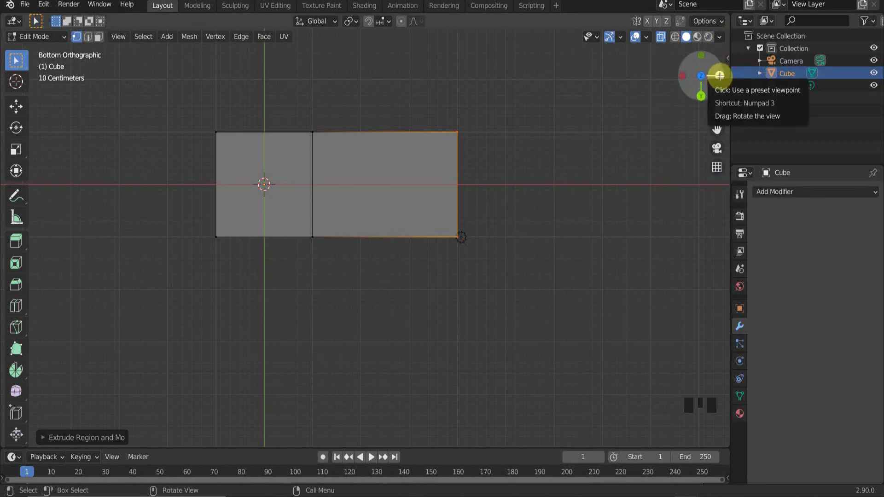
Orbit to an angled perspective view, turn off X-ray display and examine the solid mesh up close and from farther away
mouse_move(721, 76)
left_mouse_down()
mouse_move(705, 92)
mouse_move(716, 75)
left_mouse_up()
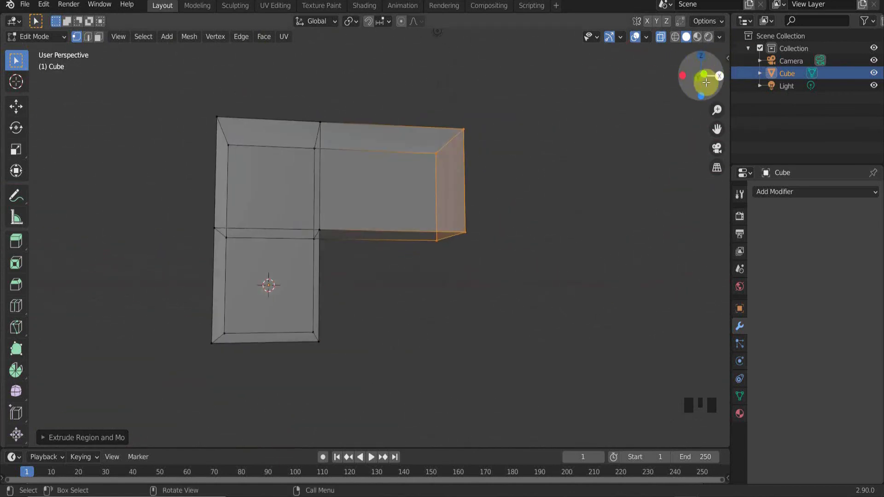
left_click_drag(720, 77, 639, 89)
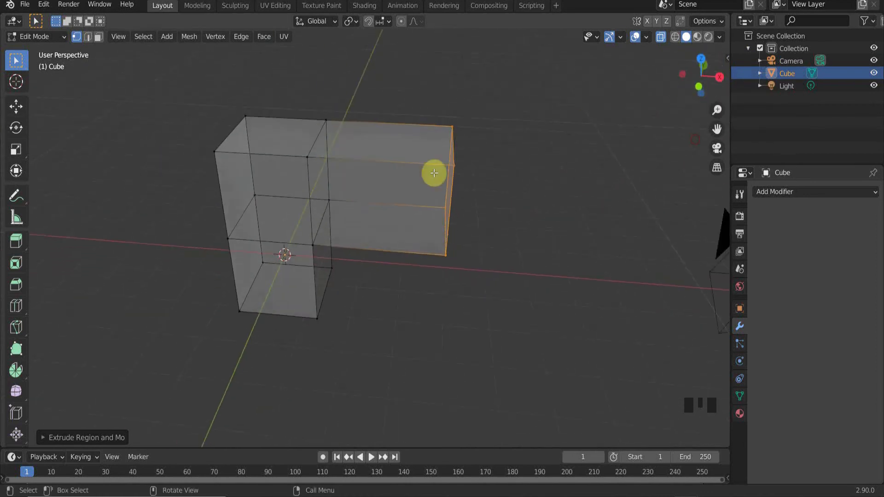
scroll(270, 152, "up", 3)
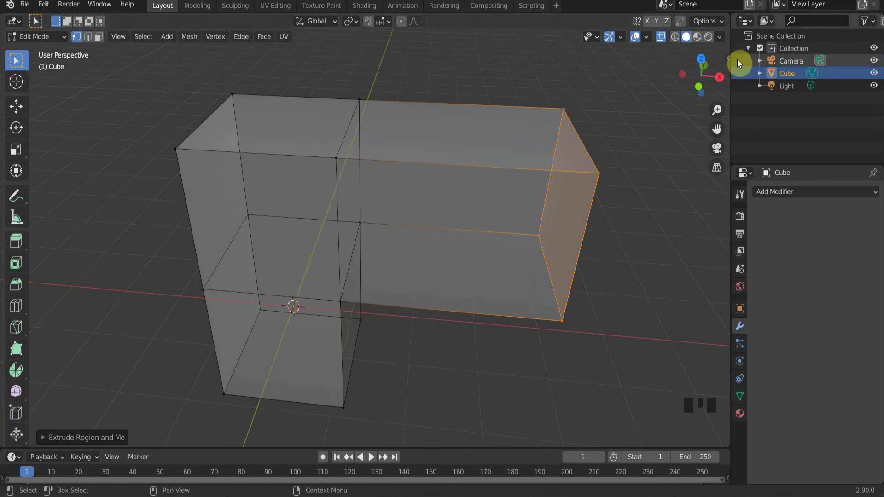
left_click(660, 36)
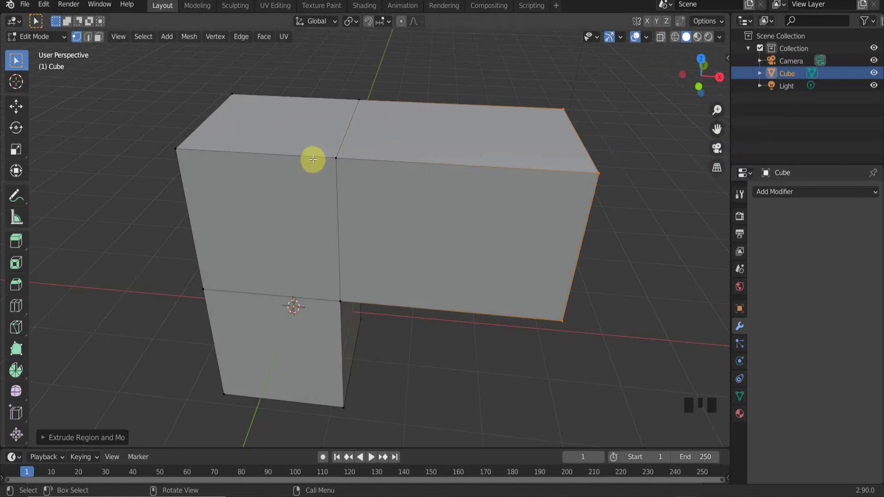
left_click_drag(717, 111, 503, 95)
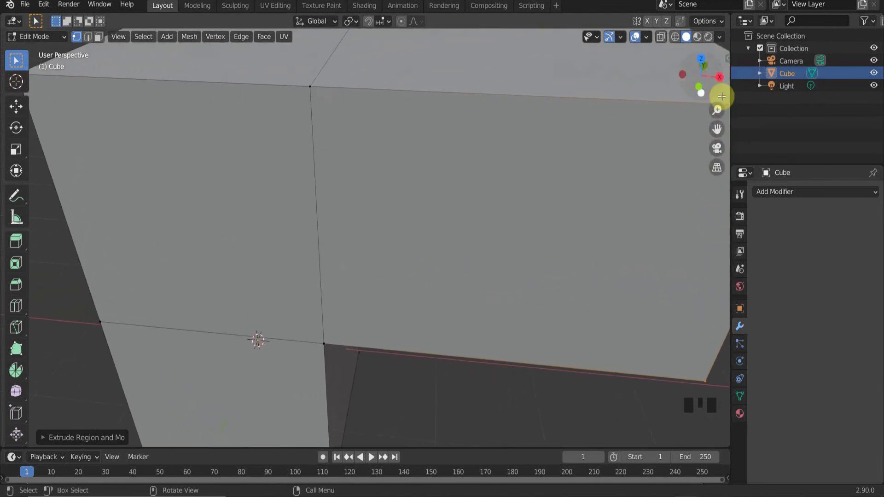
left_click_drag(715, 112, 716, 161)
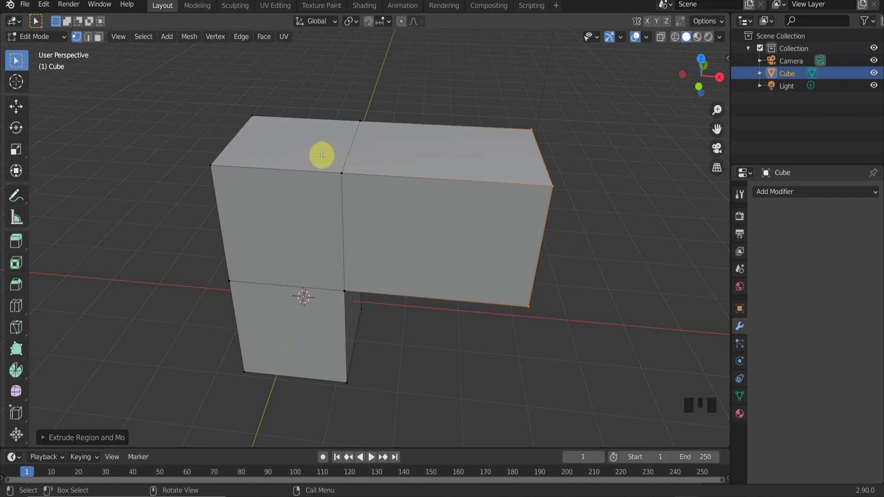
left_click(344, 208)
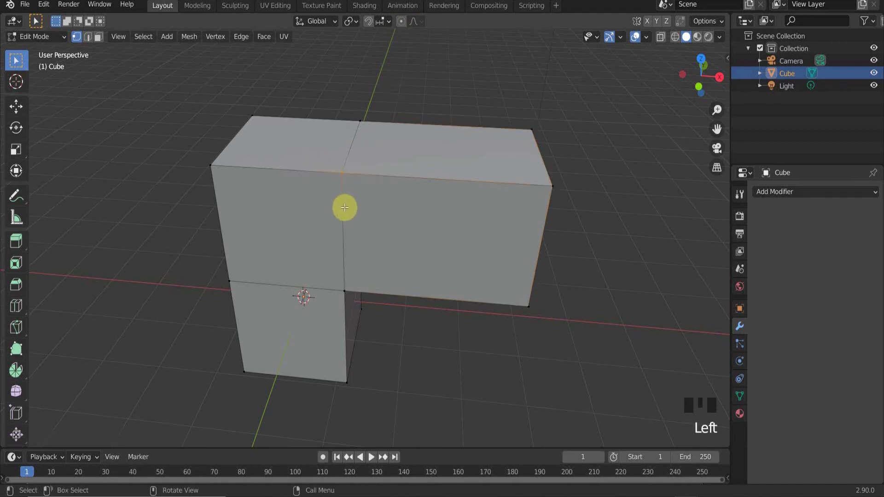
key("g")
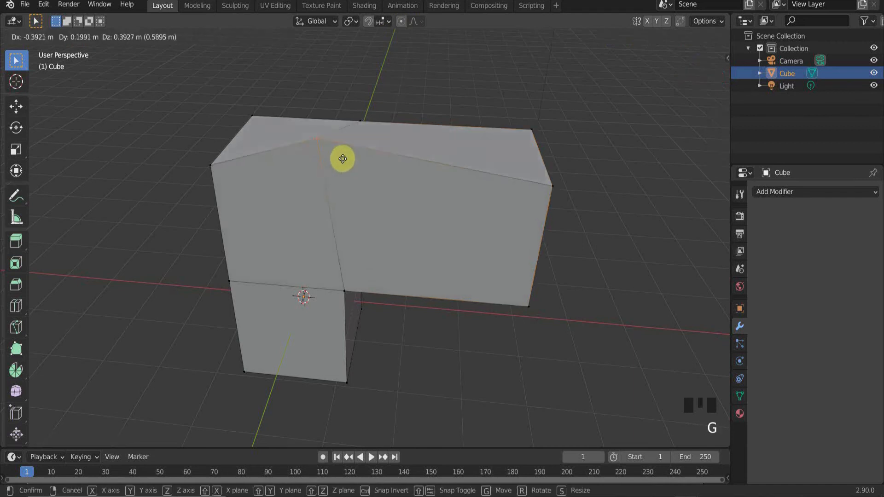
right_click(356, 188)
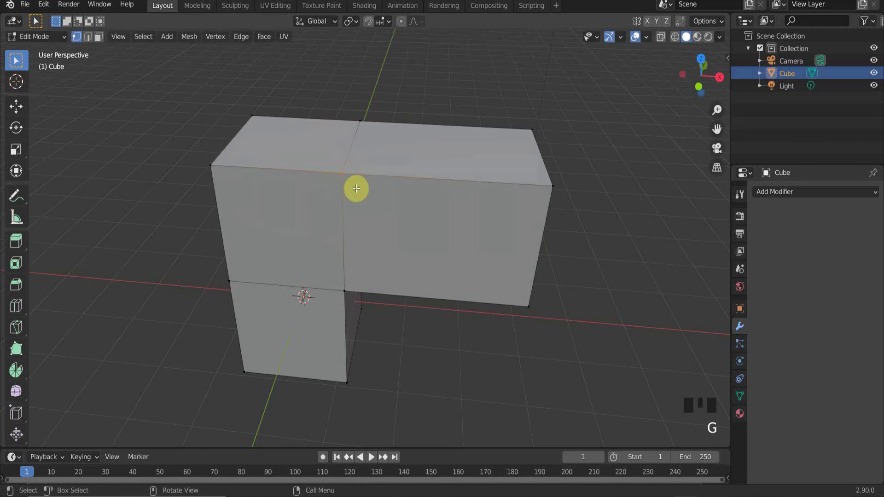
Return to Object Mode and delete the extruded mesh object
key("Tab")
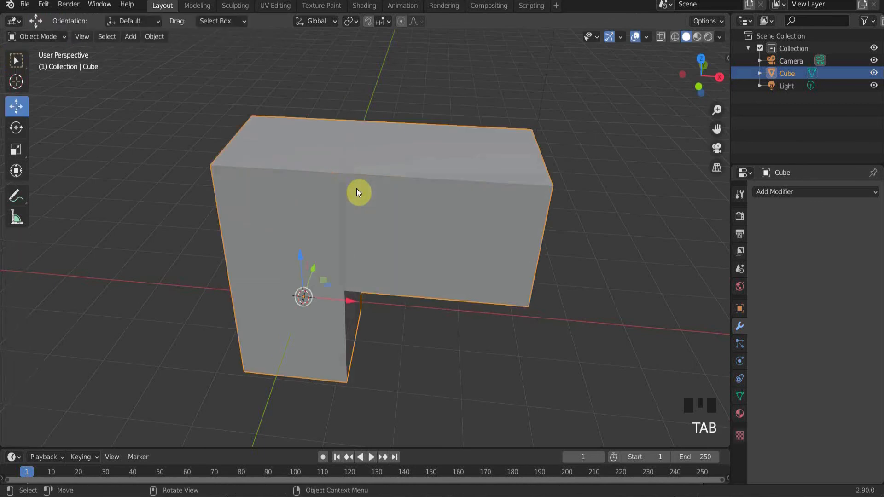
key("x")
left_click(358, 189)
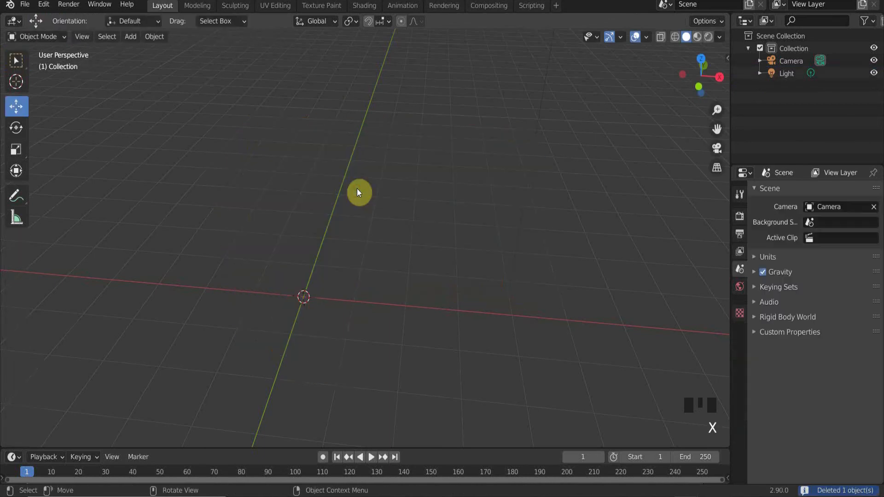
Add a new cube mesh at the world origin and give it a Subdivision Surface modifier
key("shift+a")
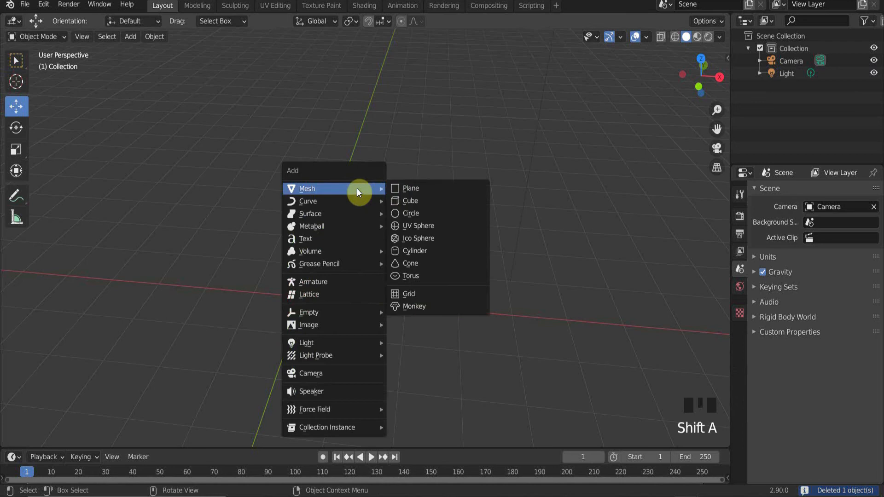
left_click(405, 204)
middle_click_drag(376, 301, 423, 216, "shift")
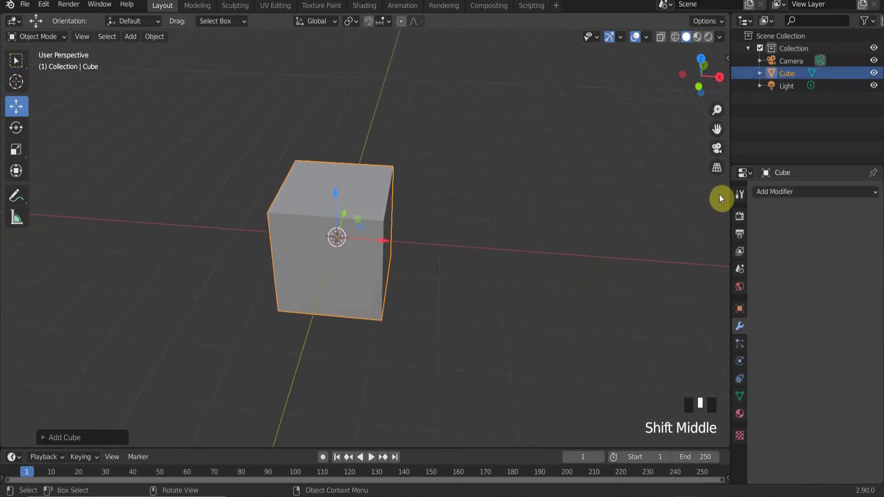
left_click(807, 191)
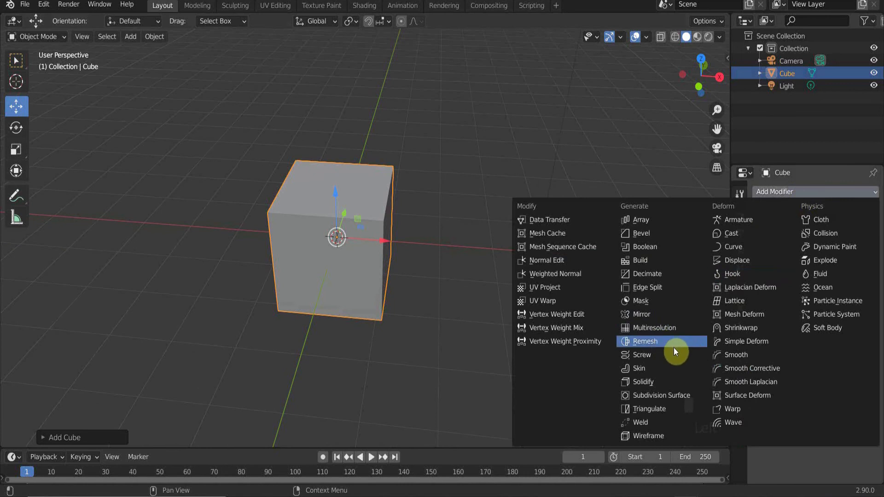
left_click(662, 394)
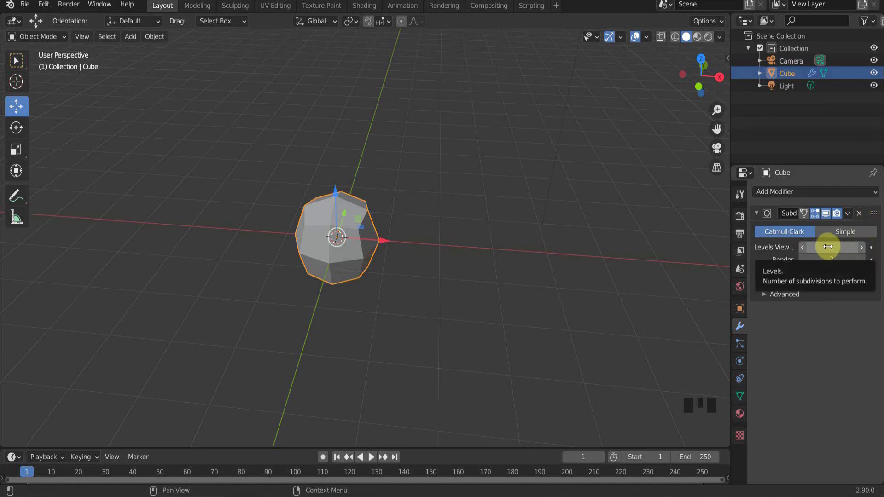
Set the Subdivision Surface modifier's viewport levels to 4 and inspect the rounded cube up close
left_click_drag(827, 247, 842, 247)
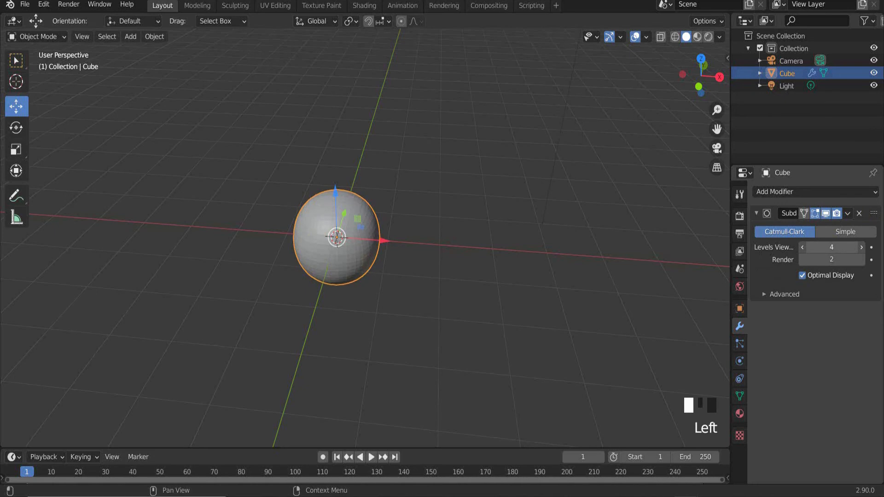
scroll(308, 222, "up", 5)
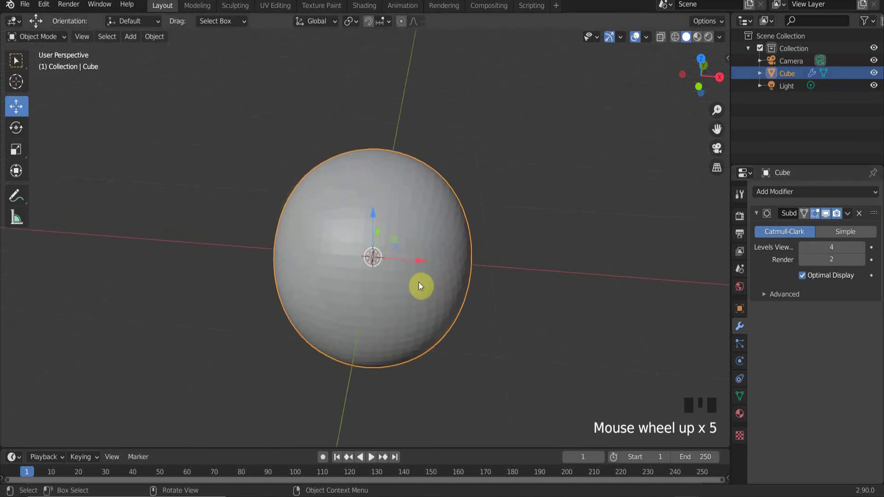
middle_click_drag(472, 276, 415, 238, "shift")
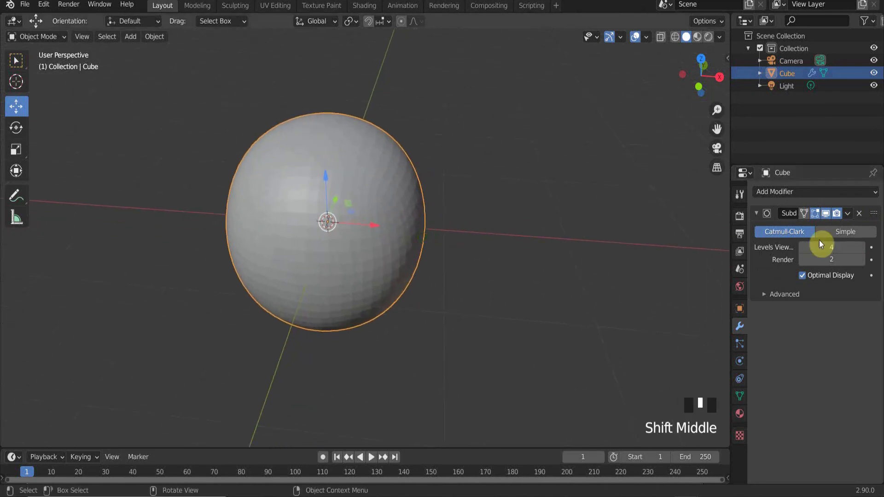
Switch the cube's Subdivision Surface modifier to Simple and apply it to the mesh
left_click(847, 232)
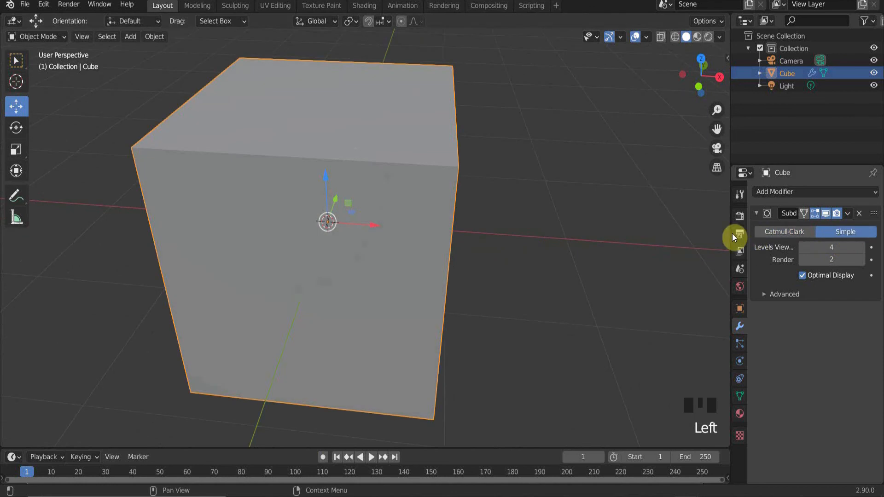
left_click(850, 214)
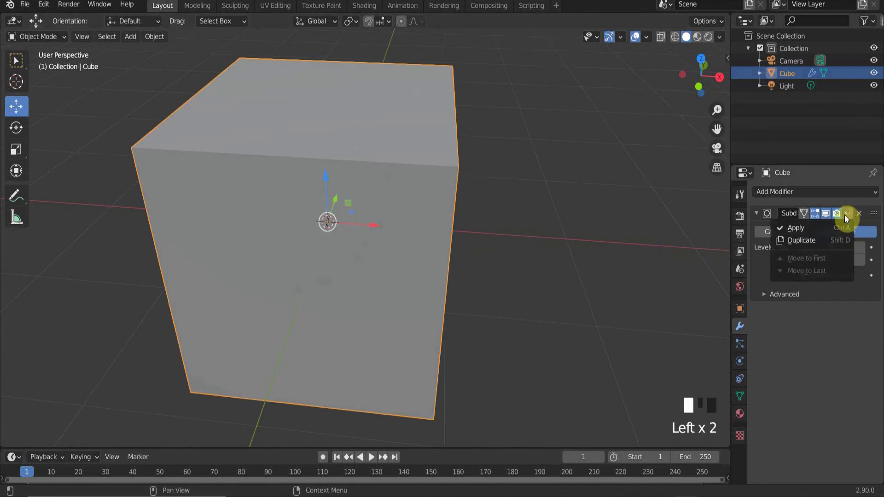
left_click(812, 227)
Toggle the cube between Edit Mode and Object Mode to examine its subdivided mesh from different angles
key("Tab")
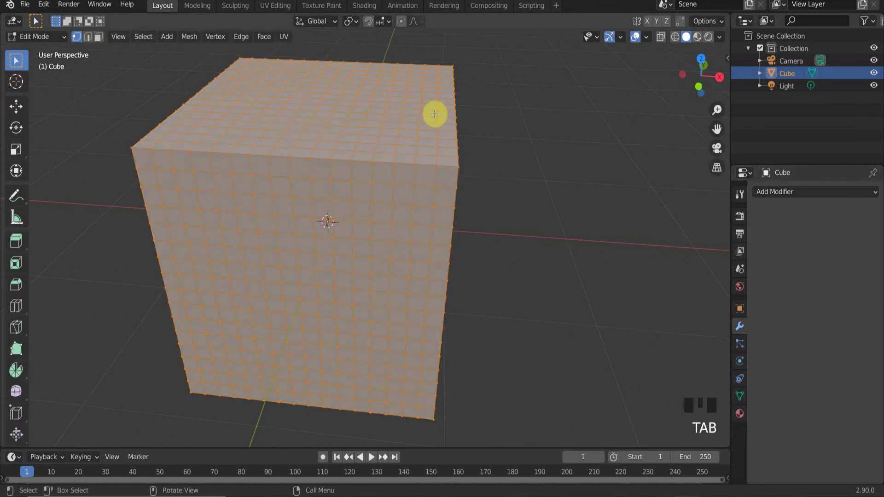
key("Tab")
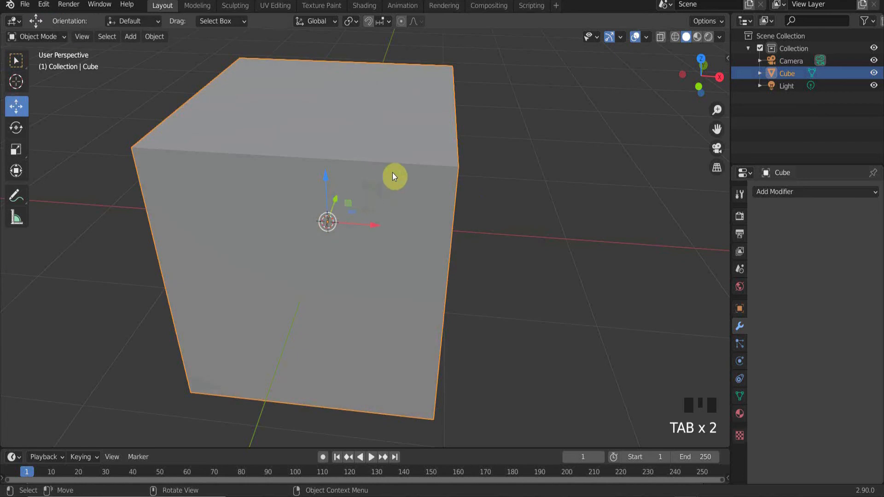
key("Tab")
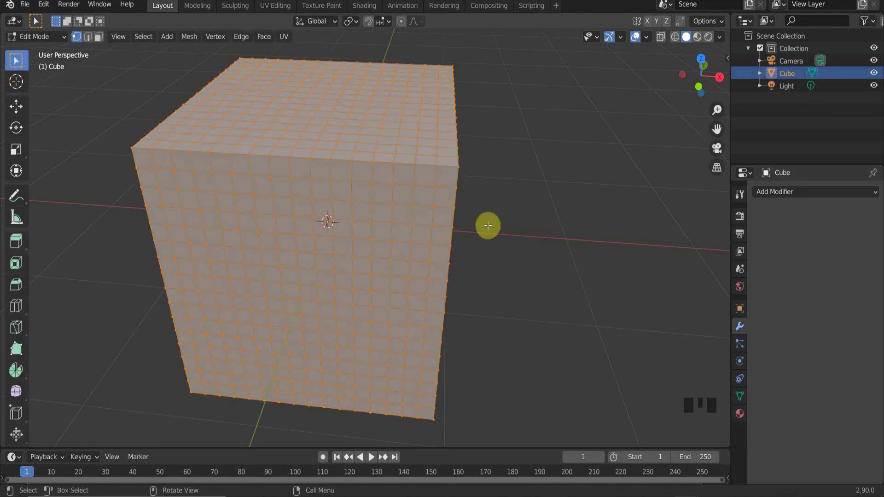
middle_click_drag(452, 164, 531, 132)
key("Tab")
scroll(574, 231, "down", 4)
middle_click_drag(574, 231, 534, 202)
In front orthographic view, enter Edit Mode and select a single vertex in the upper right area of the cube's front face
key("KP_1")
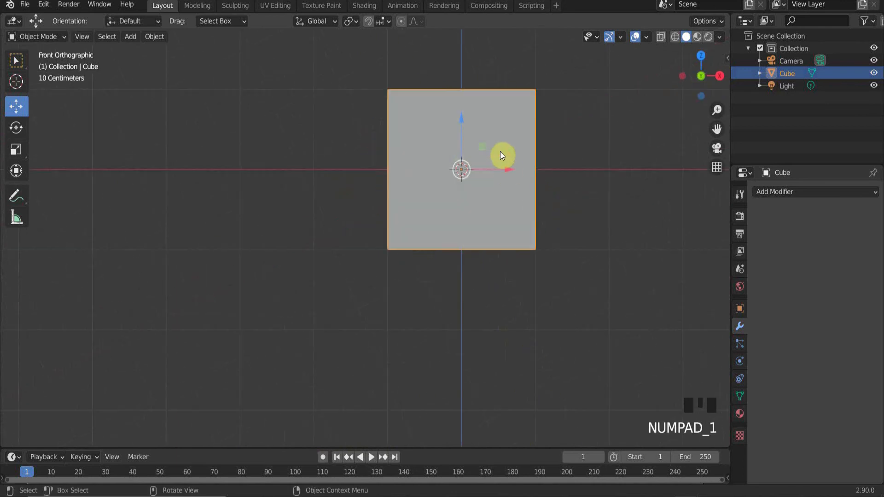
middle_click_drag(500, 151, 365, 213, "shift")
scroll(284, 240, "up", 3)
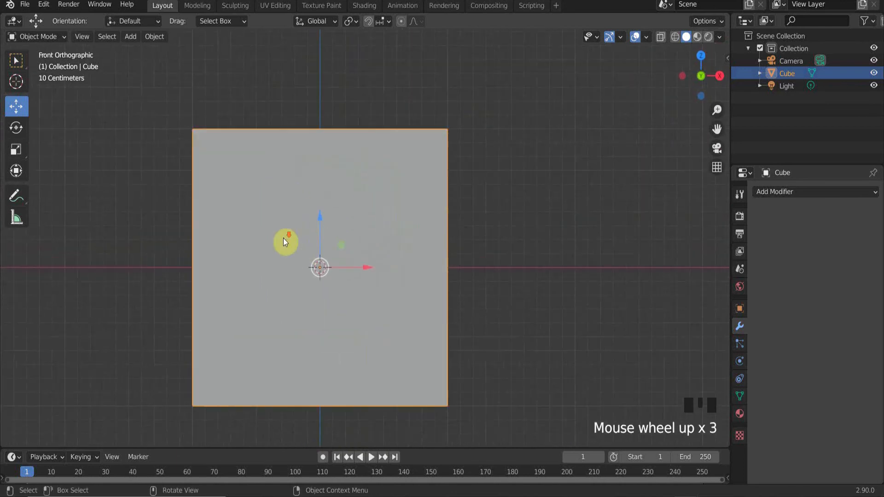
scroll(283, 239, "down", 1)
middle_click_drag(371, 246, 463, 120, "shift")
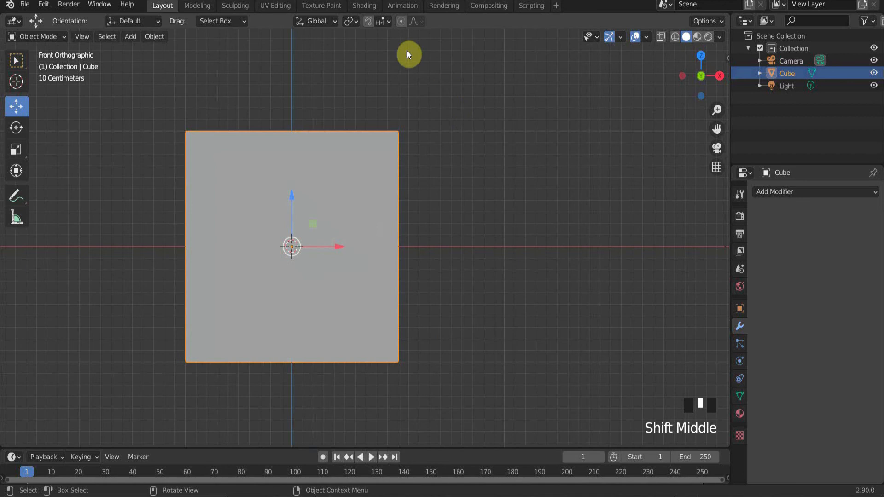
key("Tab")
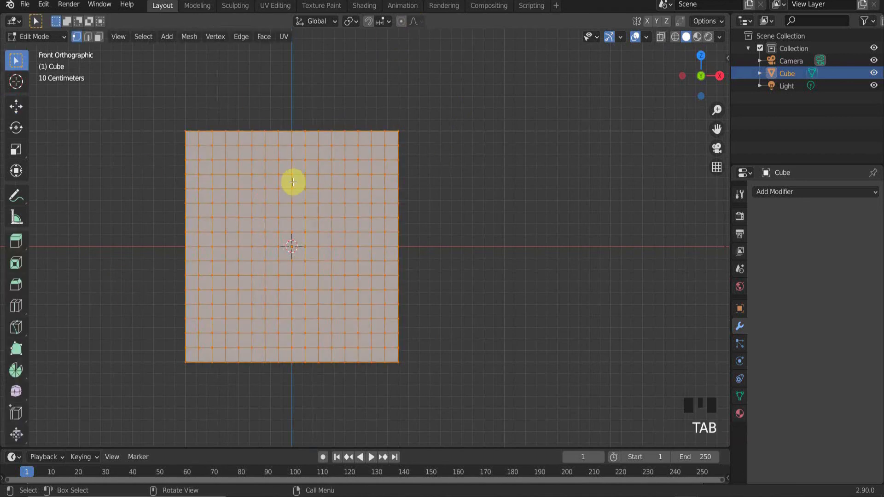
left_click(489, 140)
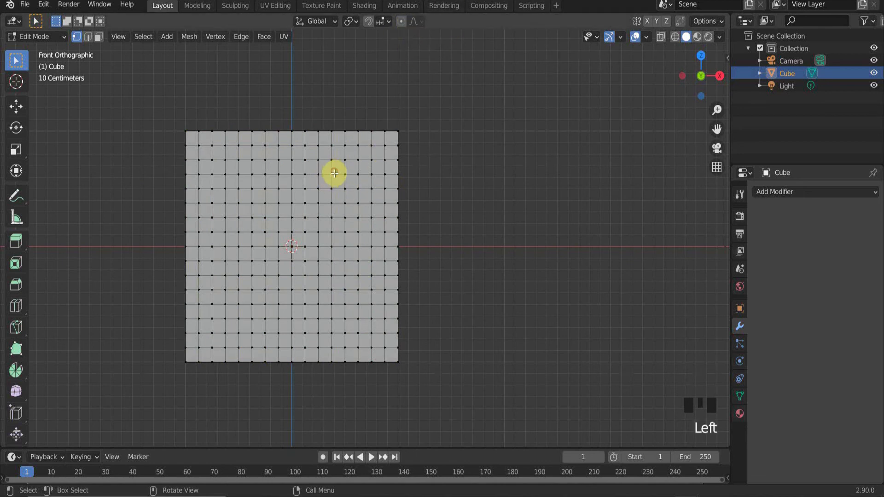
scroll(343, 159, "up", 3)
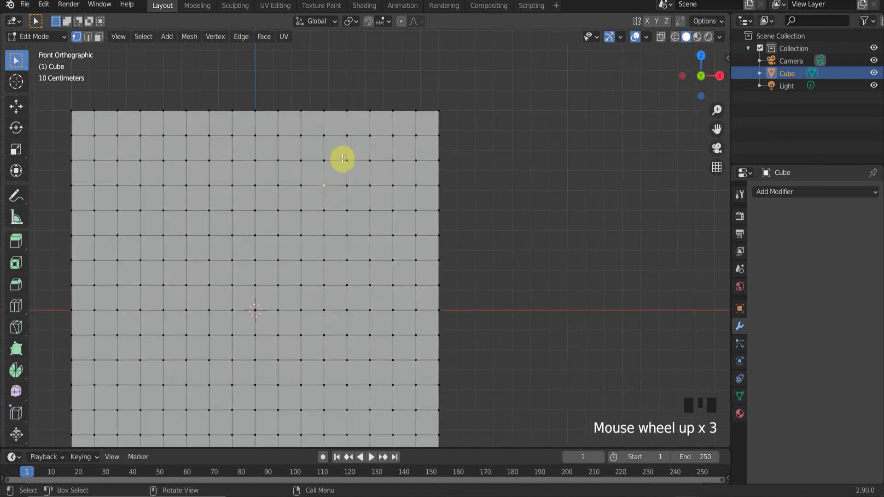
left_click(326, 191)
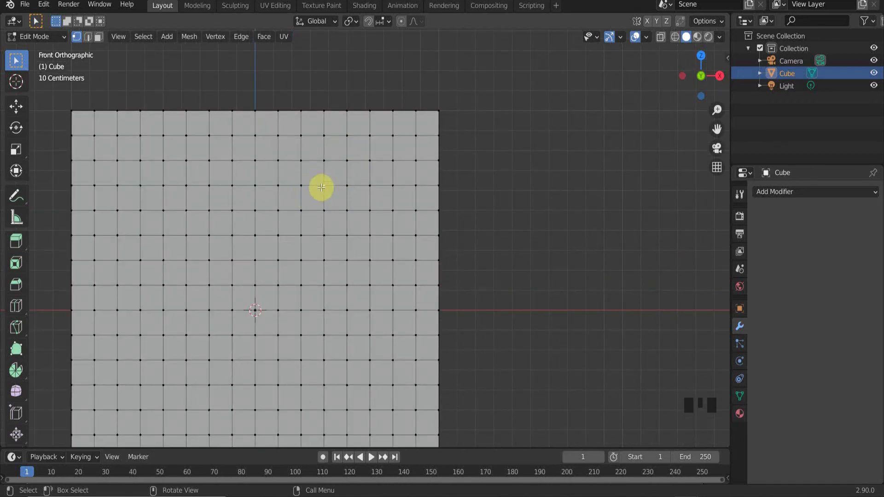
Try moving the selected vertex without proportional editing, once in front view and once from an angled perspective, cancelling each move
key("g")
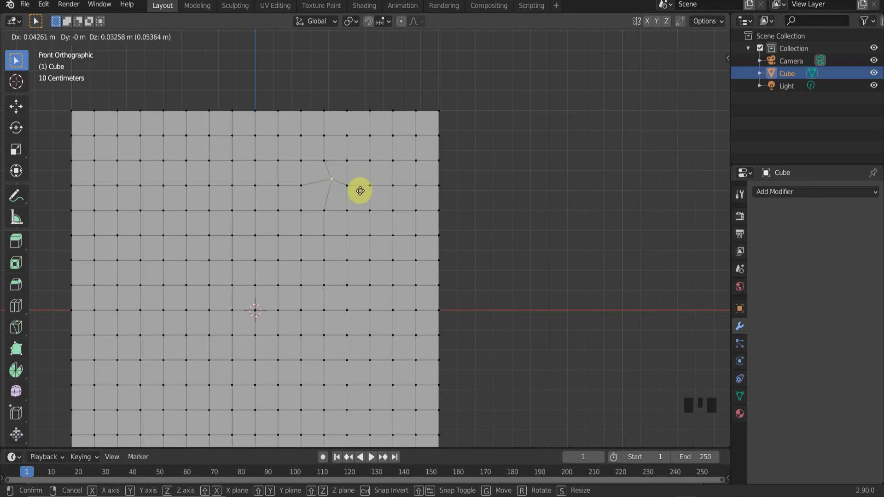
right_click(343, 184)
middle_click_drag(410, 181, 359, 223)
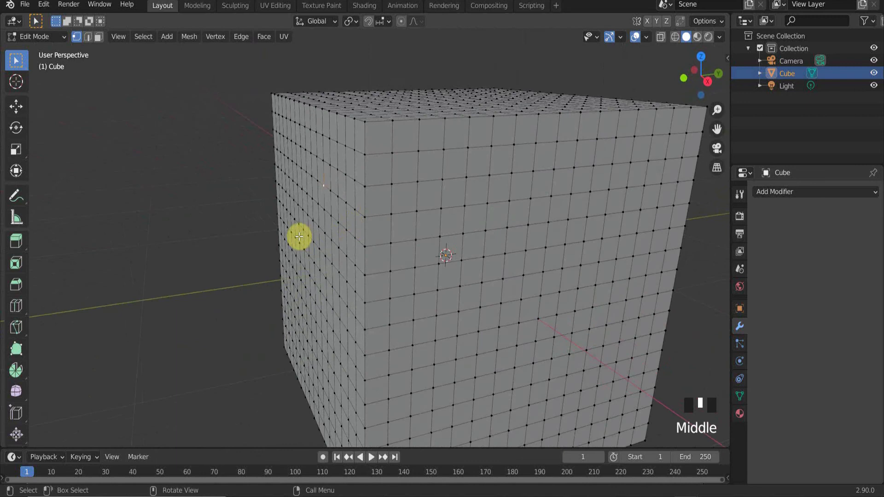
key("g")
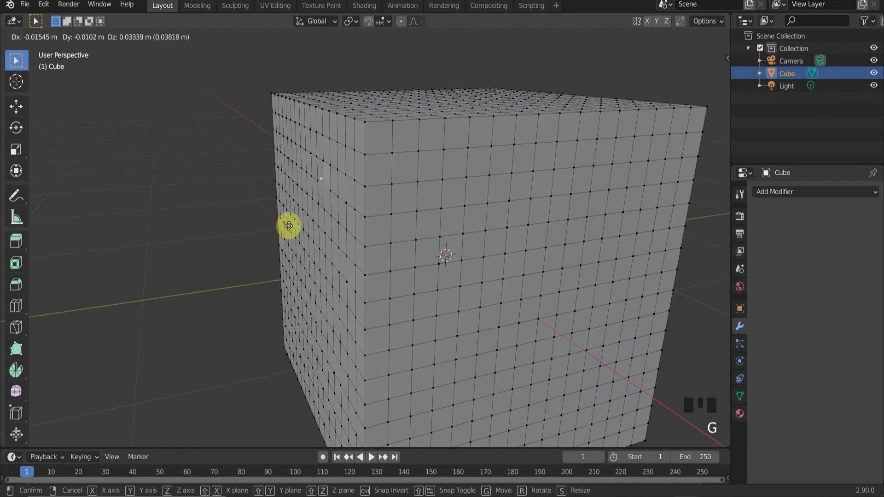
right_click(280, 225)
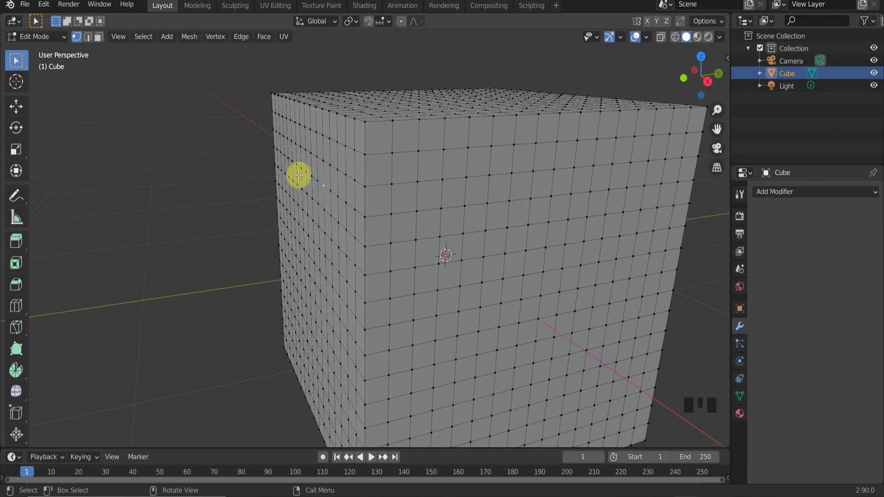
Enable proportional editing and preview moving the vertex with different influence sizes, setting the proportional size to 0.83 and cancelling the move
left_click(402, 22)
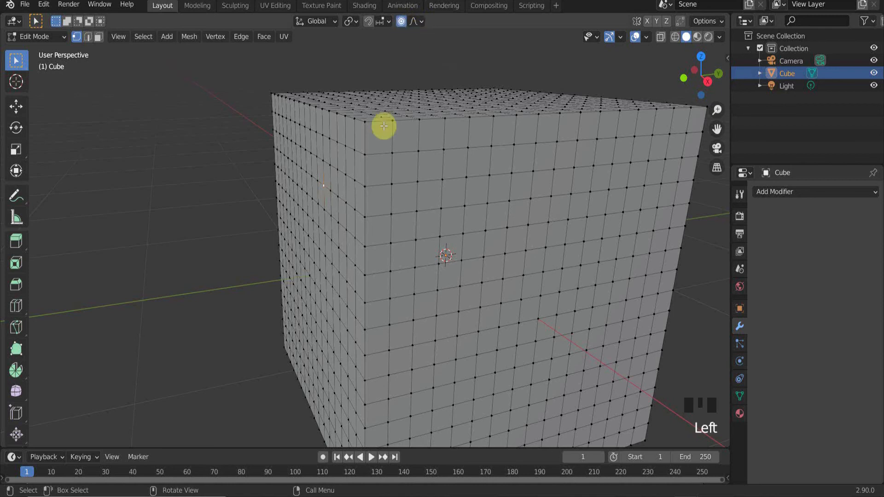
key("g")
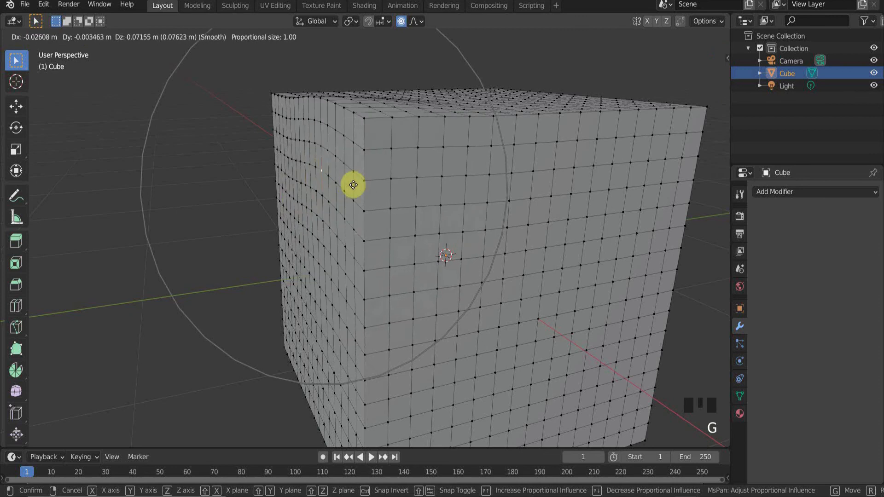
scroll(311, 196, "up", 5)
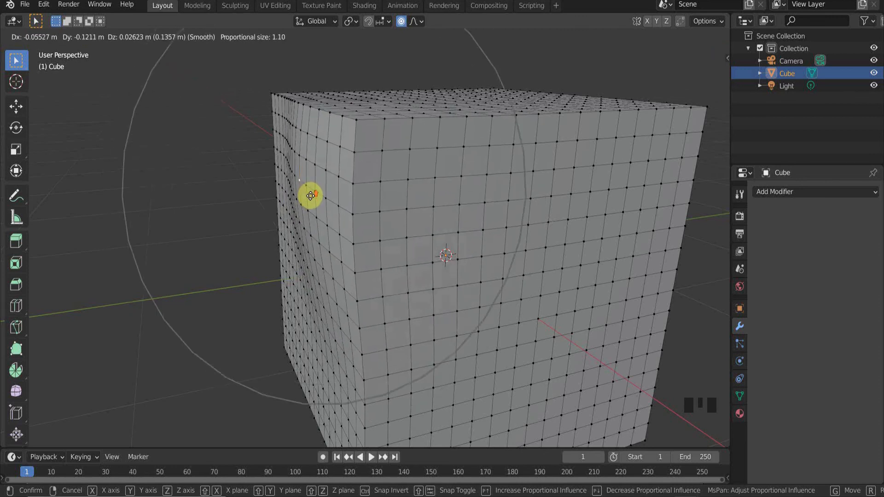
scroll(312, 196, "up", 3)
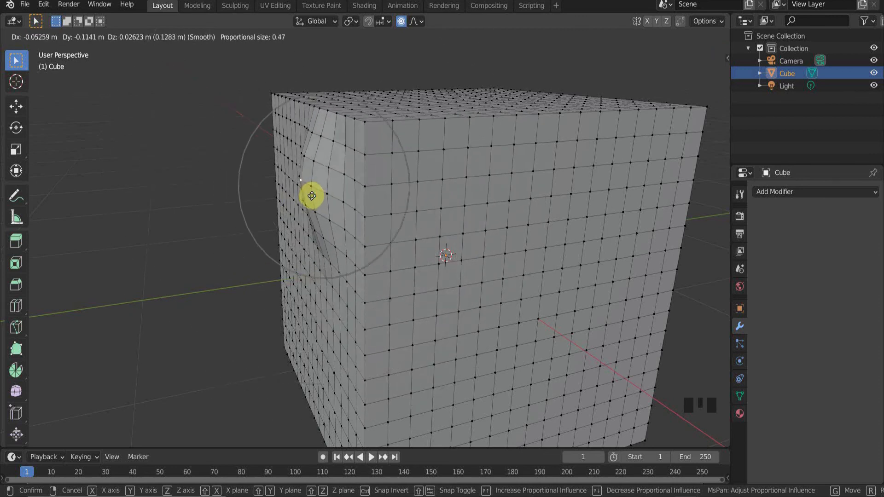
scroll(312, 196, "down", 6)
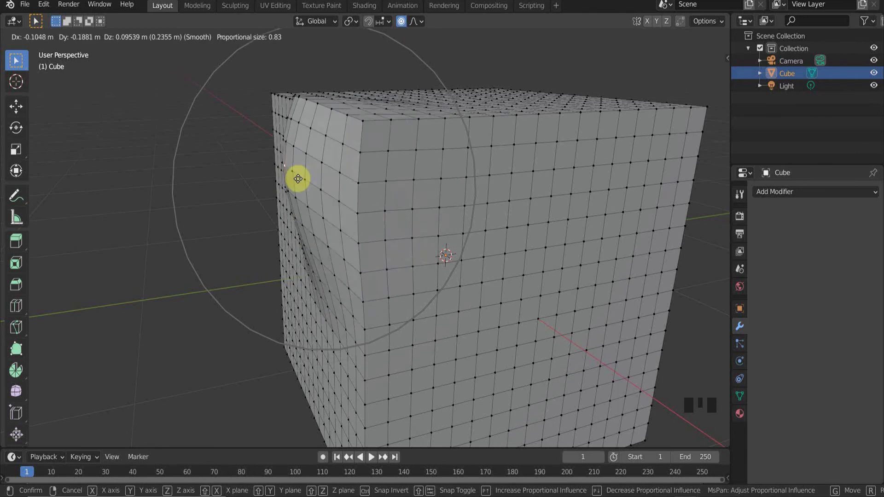
left_click_drag(342, 219, 337, 239)
left_click_drag(326, 153, 359, 236)
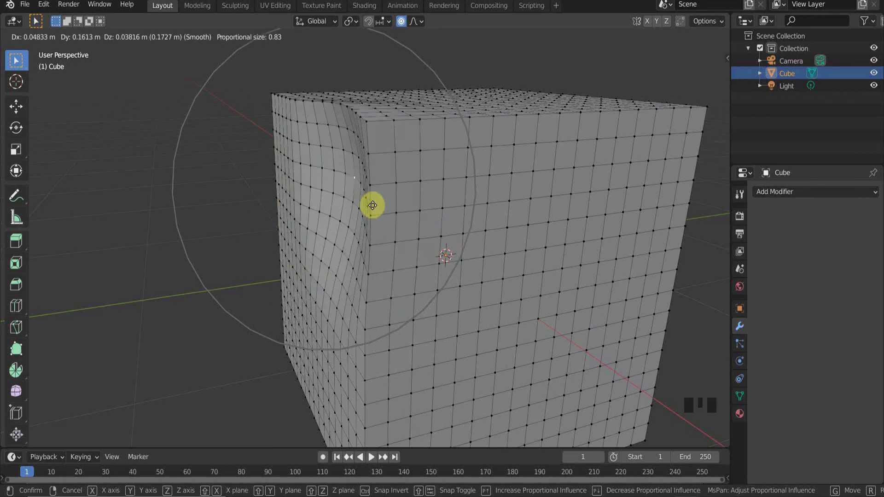
left_click_drag(373, 205, 334, 168)
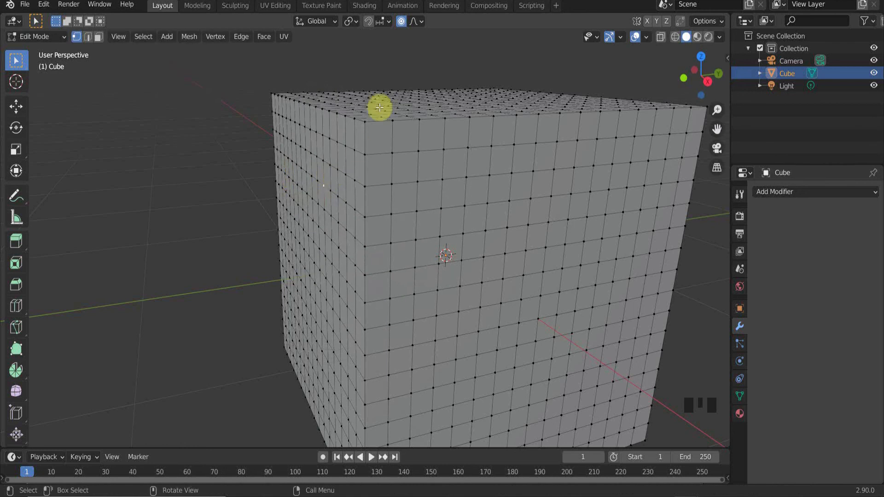
Turn off proportional editing and try pulling the vertex out of the front face by itself, cancelling the move
left_click(401, 21)
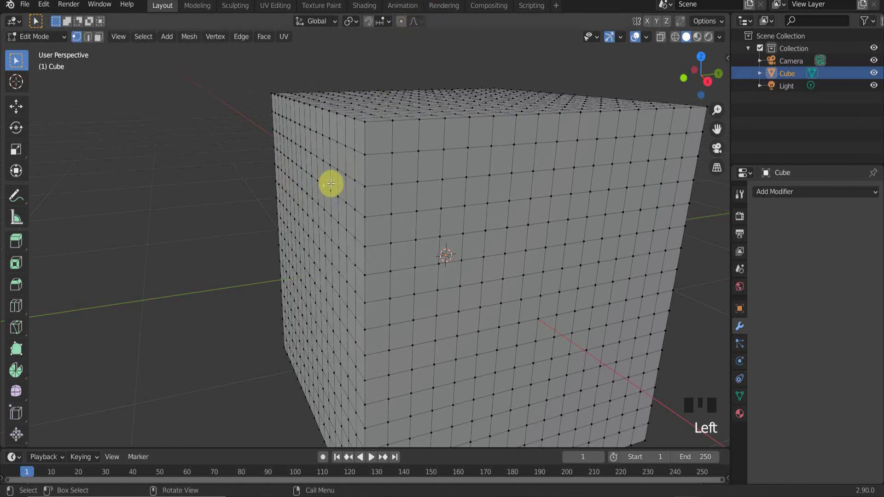
key("g")
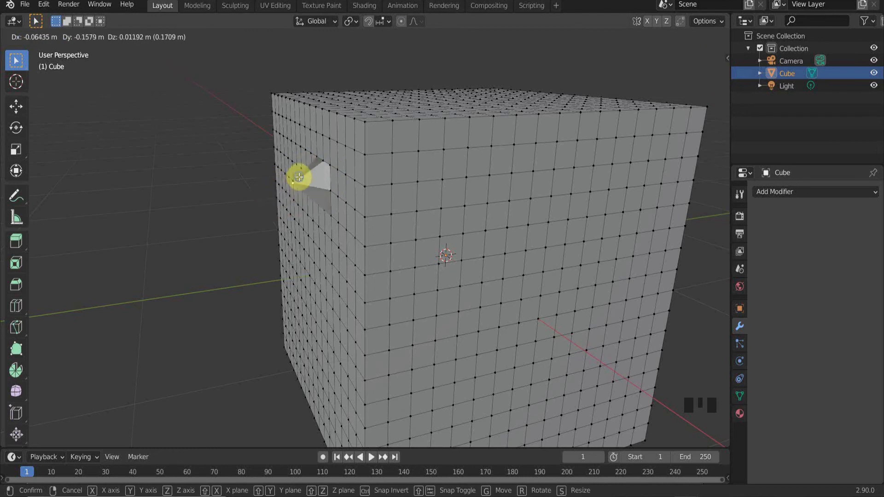
right_click(299, 177)
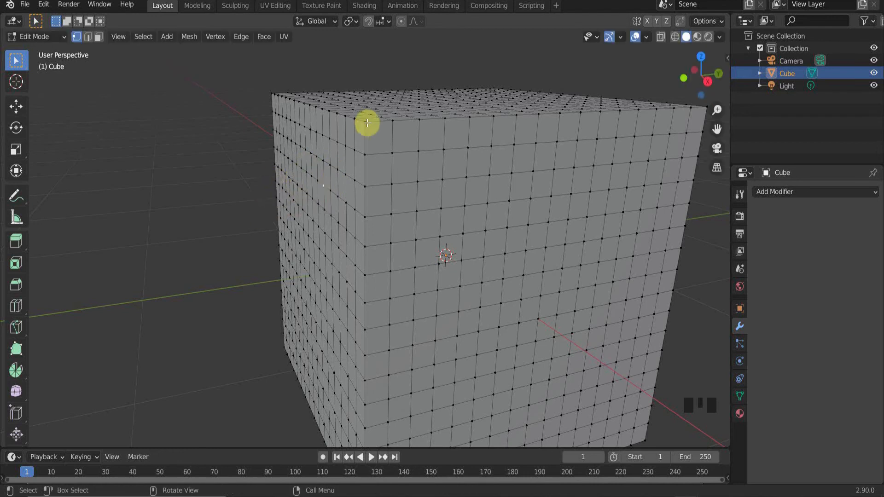
Re-enable proportional editing and pull the vertex about 0.45 m outward to form a smooth bulge on the front face
left_click(401, 21)
key("g")
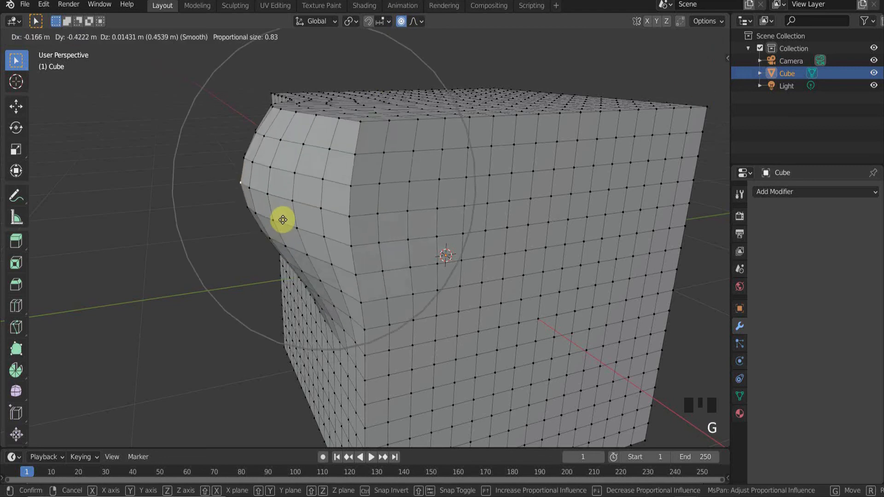
left_click(291, 216)
Select a vertex on the cube's top face, raise it into a smooth peak with proportional editing, and inspect the deformed mesh
middle_click_drag(340, 222, 527, 288)
left_click(442, 134)
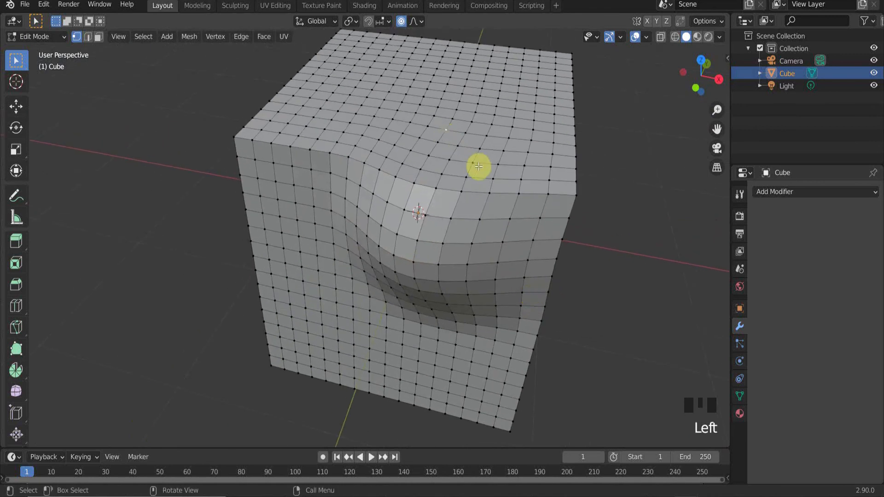
key("g")
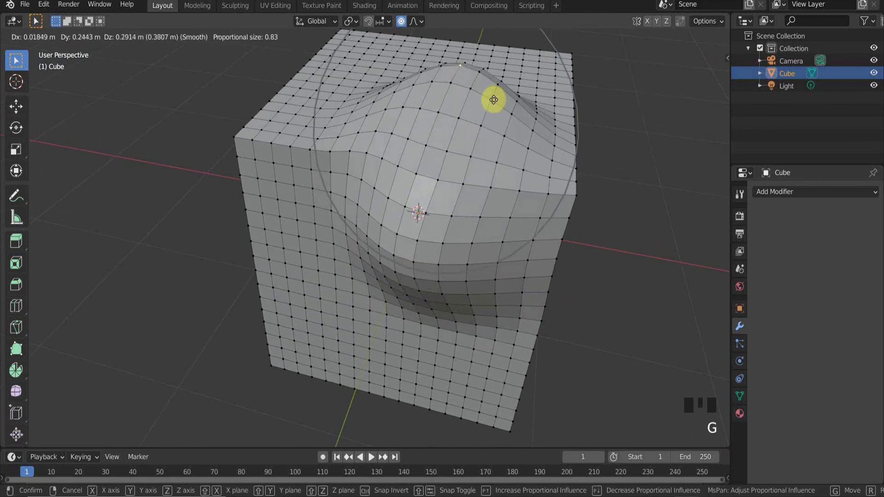
left_click(476, 100)
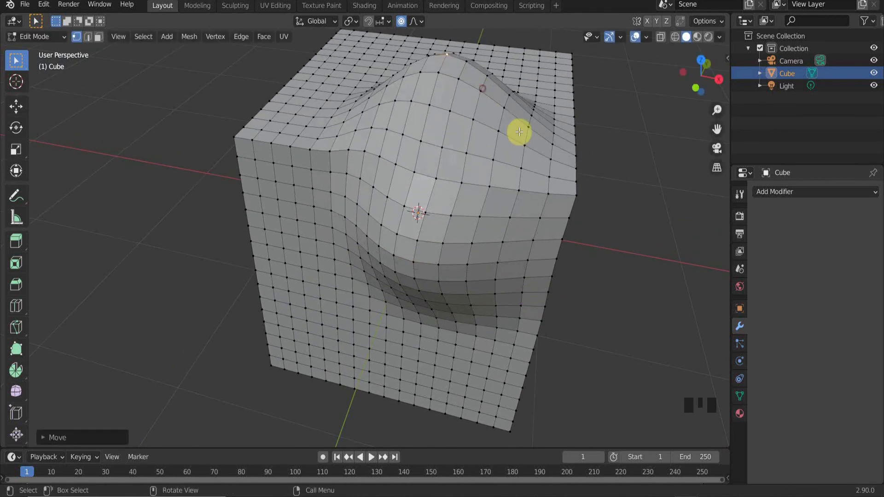
middle_click_drag(529, 158, 361, 181)
scroll(371, 117, "down", 3)
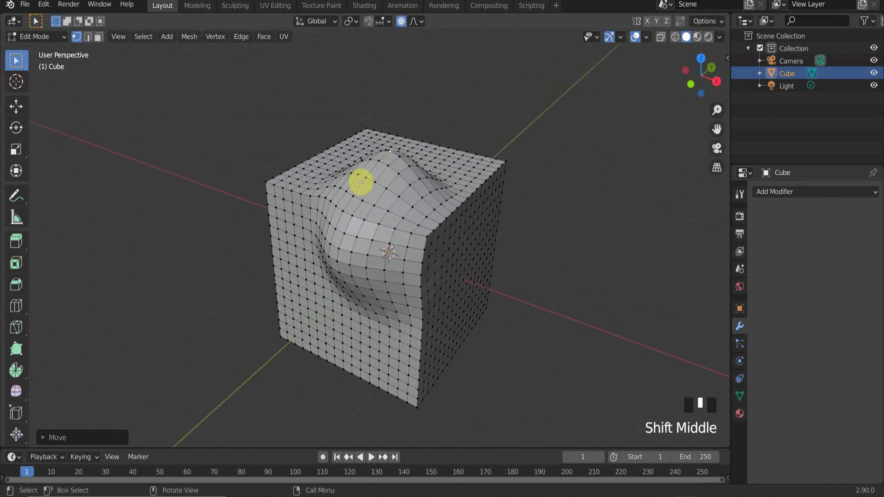
scroll(360, 182, "up", 1)
scroll(360, 181, "up", 2)
middle_click_drag(412, 164, 427, 142, "shift")
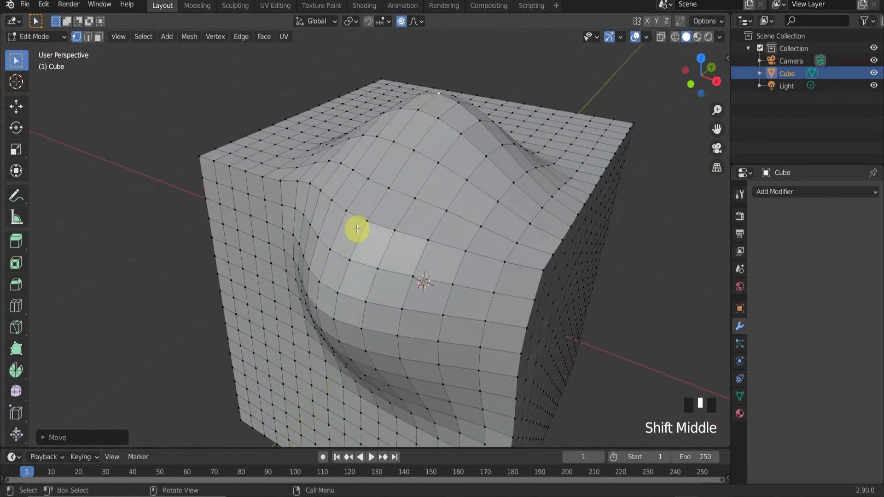
Select a vertex on the front bulge and preview moving it with the proportional size reduced to 0.26, cancelling the move
left_click(382, 225)
left_click(370, 220)
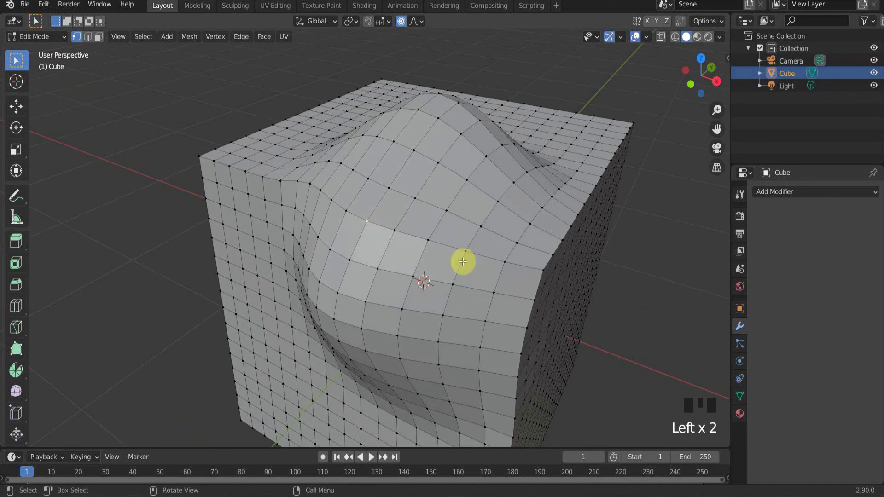
middle_click_drag(461, 258, 346, 201)
scroll(290, 102, "down", 3)
middle_click(300, 114)
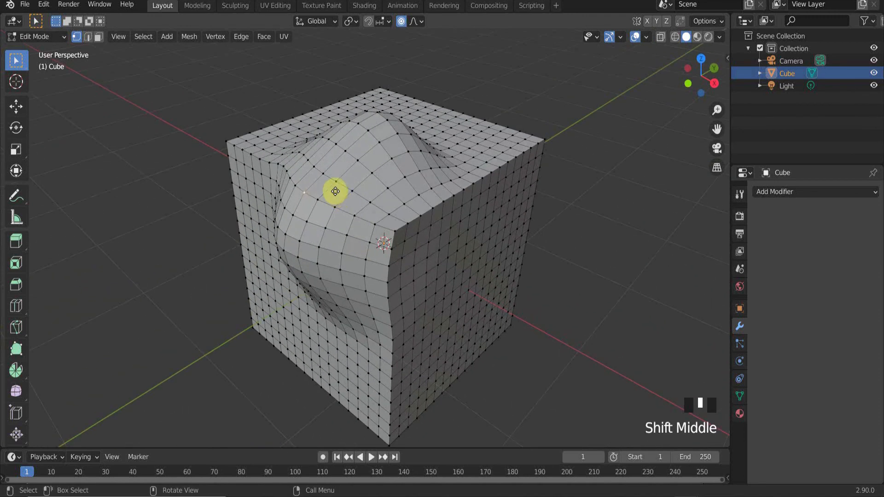
key("g")
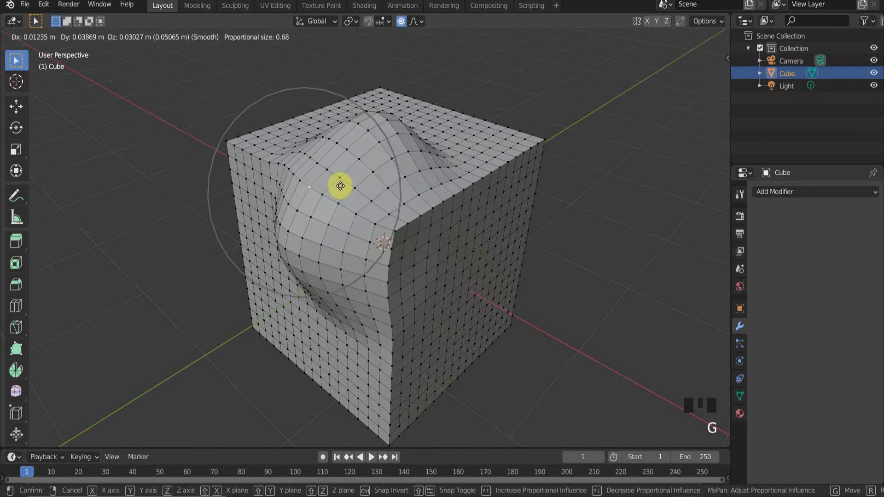
scroll(340, 186, "up", 5)
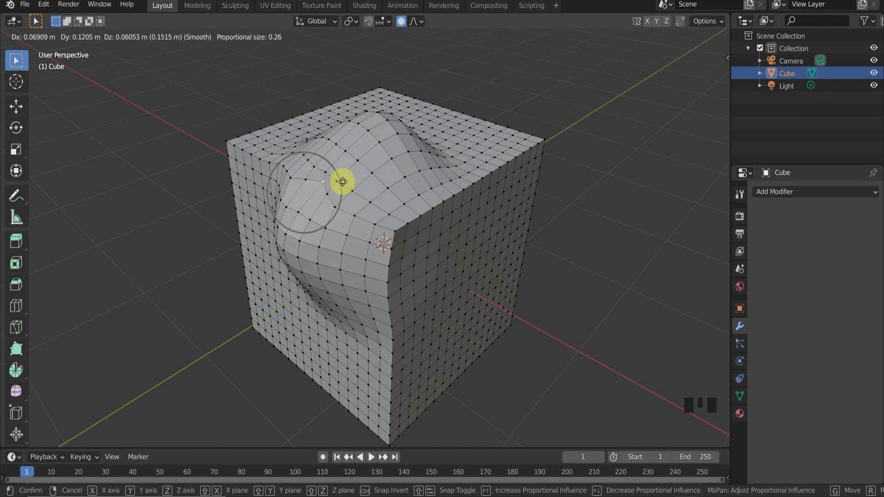
left_click(316, 178)
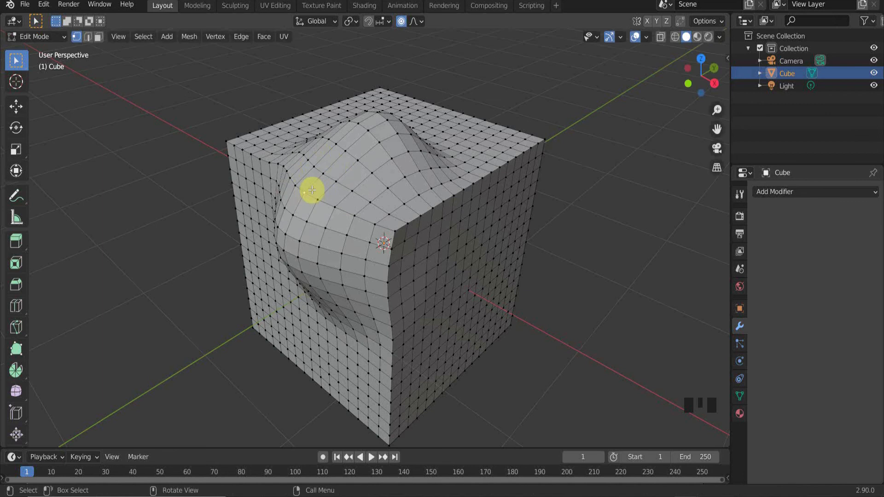
Preview moving the same vertex with proportional sizes from 3.80 down to 0.75, cancelling the move
key("g")
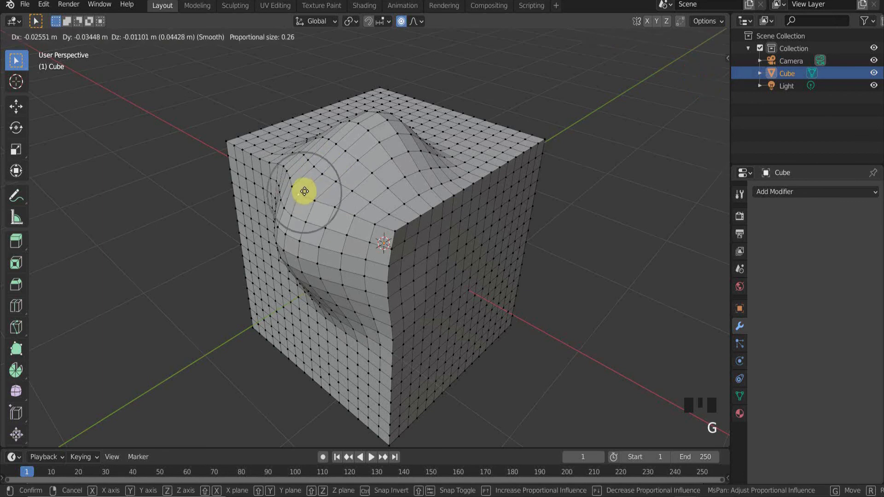
scroll(302, 192, "down", 20)
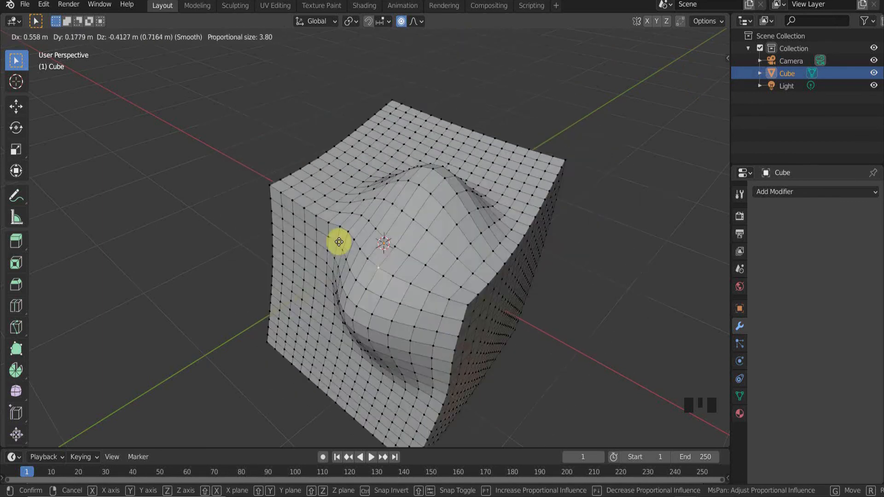
scroll(485, 139, "down", 6)
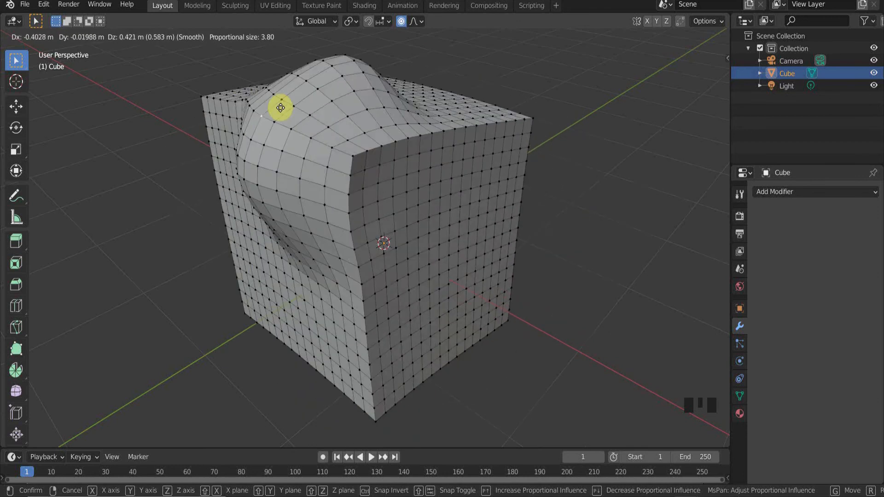
scroll(286, 117, "up", 19)
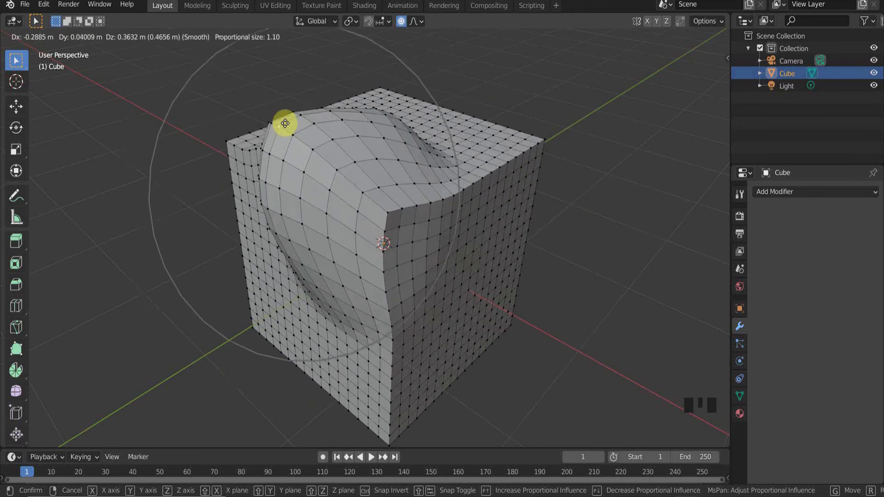
scroll(306, 136, "down", 5)
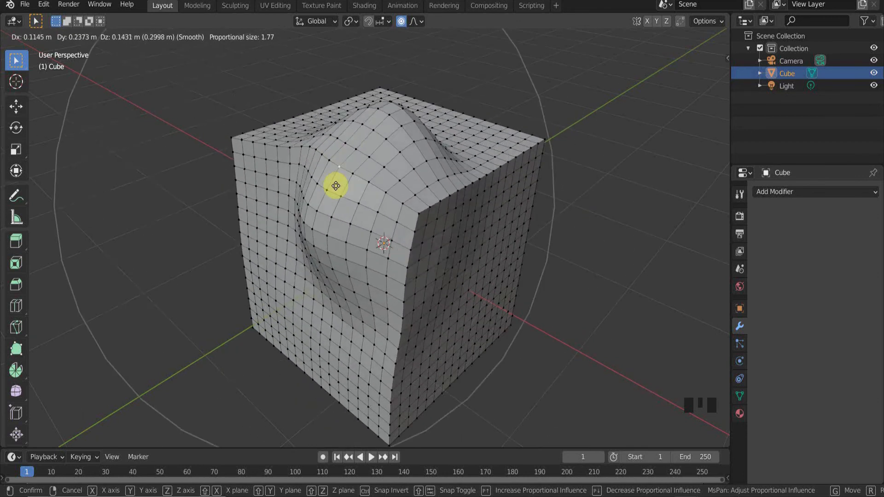
scroll(371, 103, "down", 2)
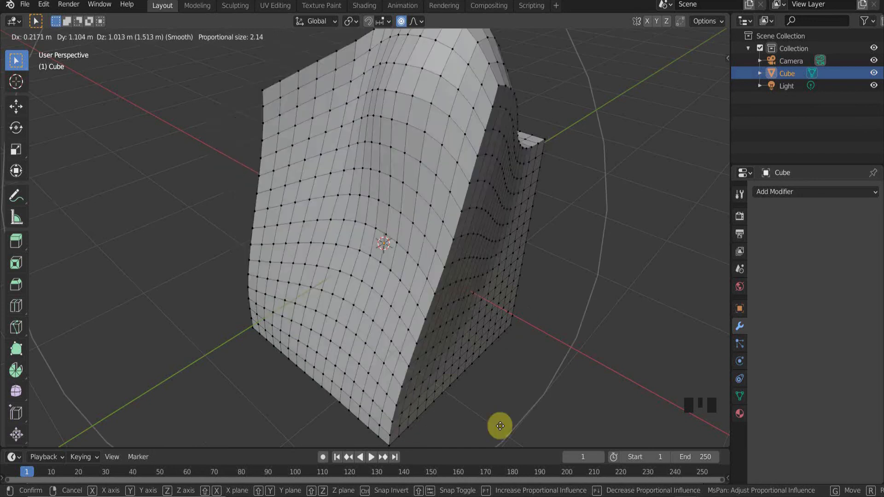
scroll(375, 109, "down", 5)
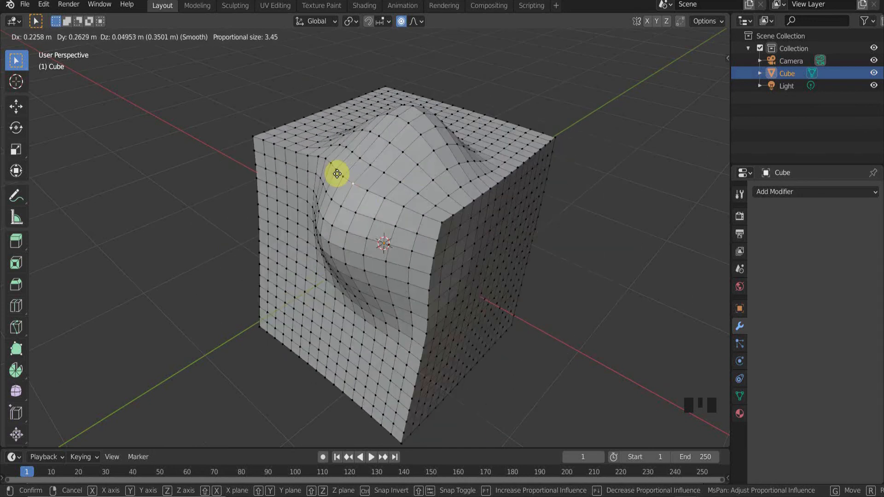
scroll(462, 159, "up", 16)
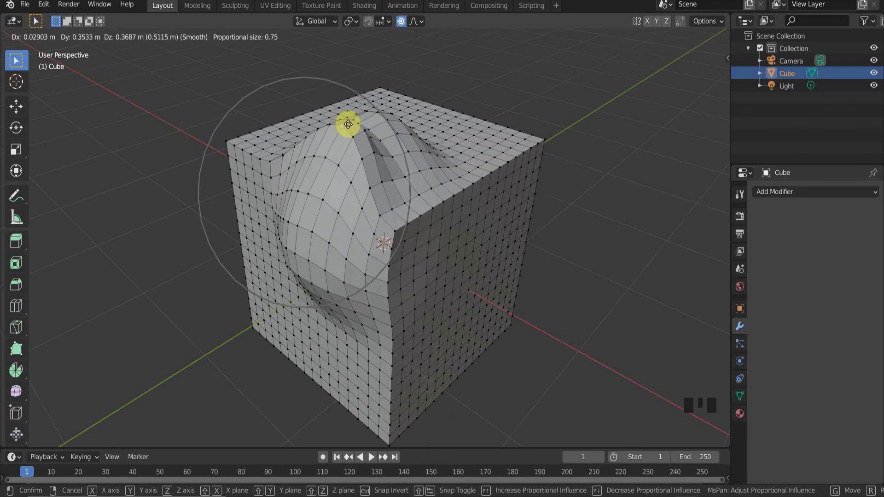
left_click(302, 130)
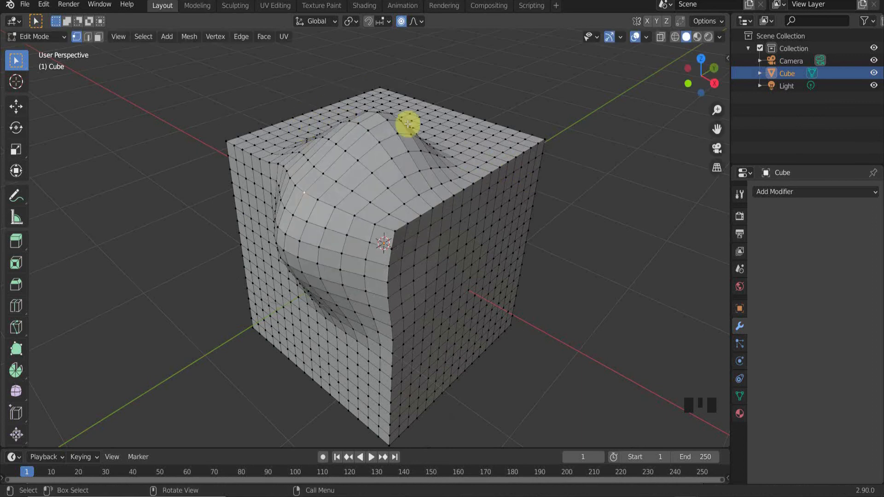
Preview the vertex move with Smooth falloff, and try switching the proportional editing falloff to Sphere and back to Smooth
left_click(420, 22)
key("g")
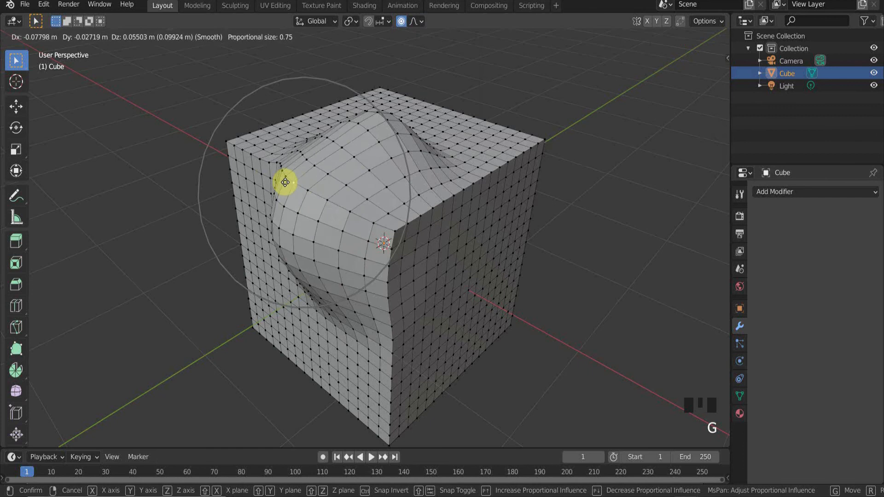
left_click(292, 169)
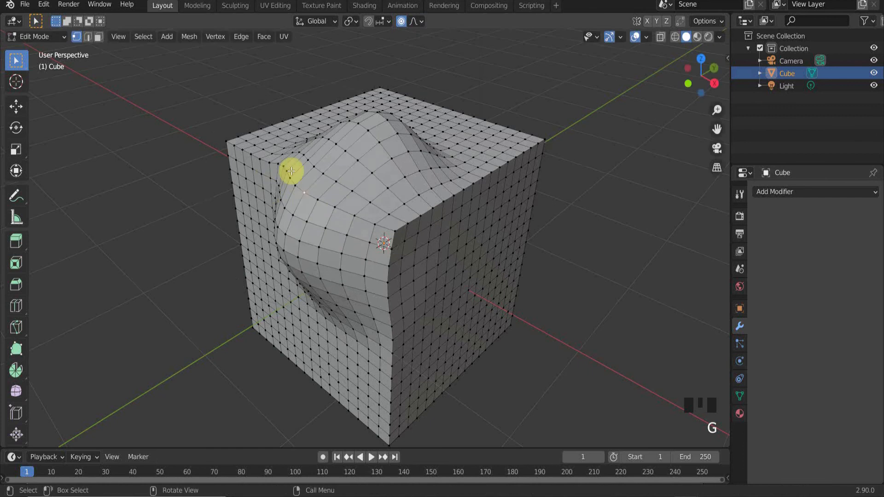
left_click(422, 20)
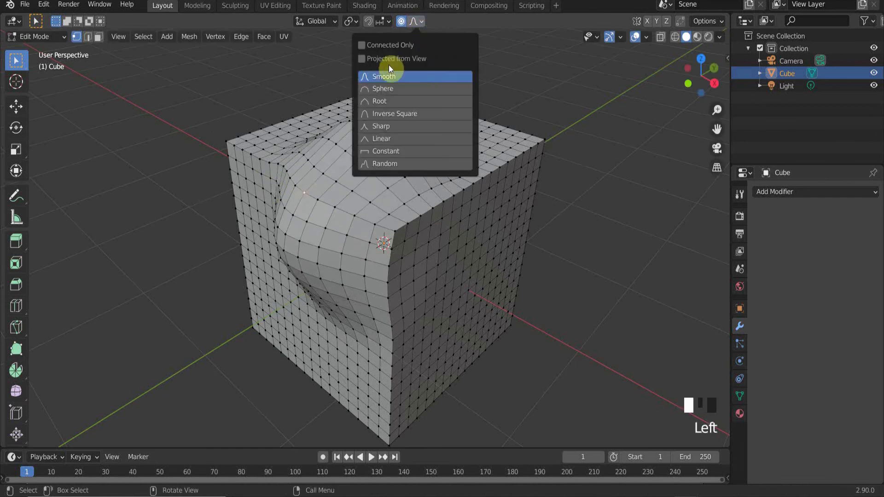
left_click(385, 88)
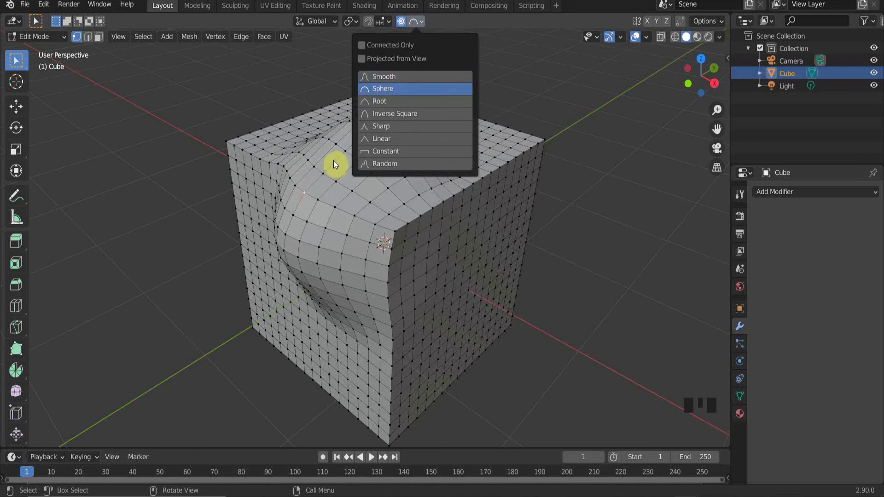
left_click(418, 23)
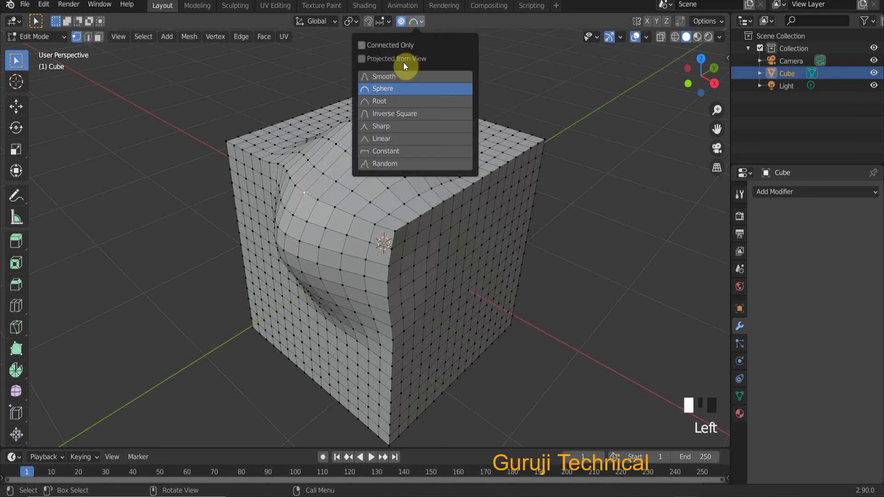
left_click(384, 76)
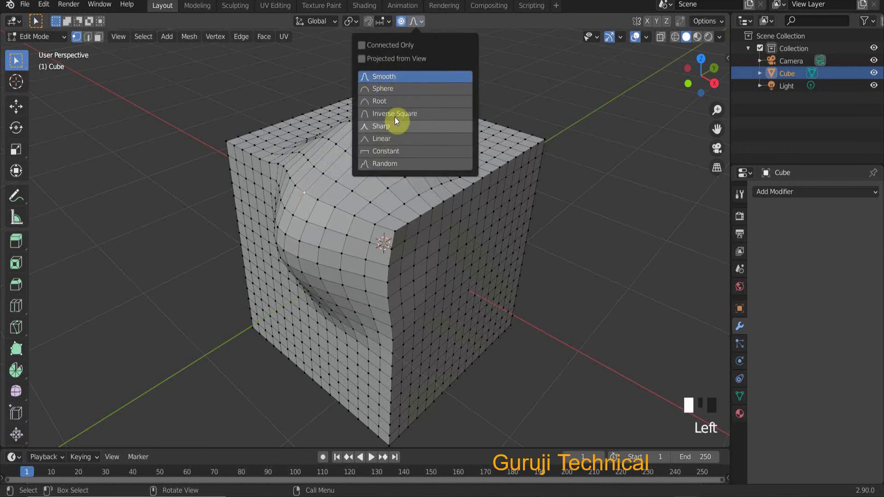
left_click(422, 21)
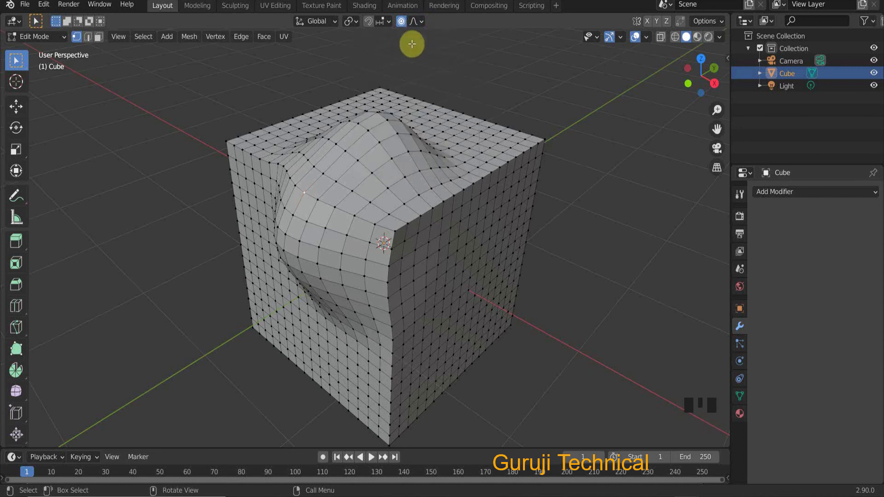
Return to Object Mode, delete the deformed cube and add a new mesh cube in its place
scroll(359, 148, "down", 2)
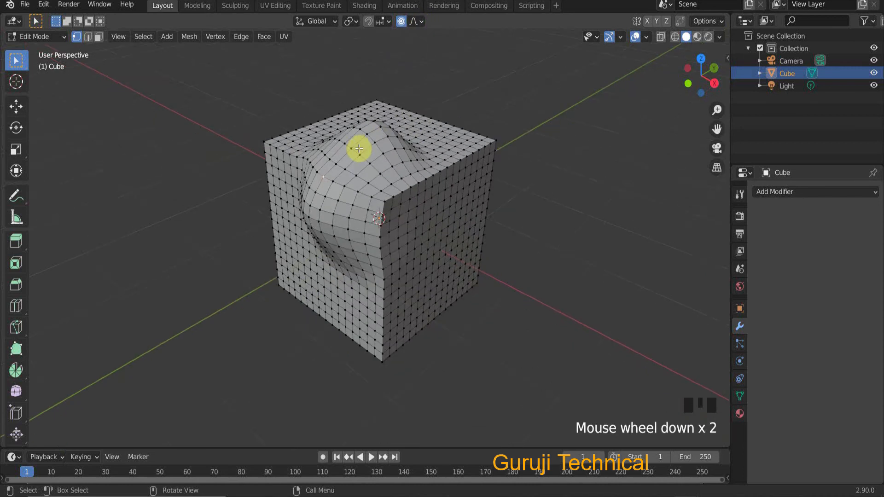
scroll(359, 149, "up", 1)
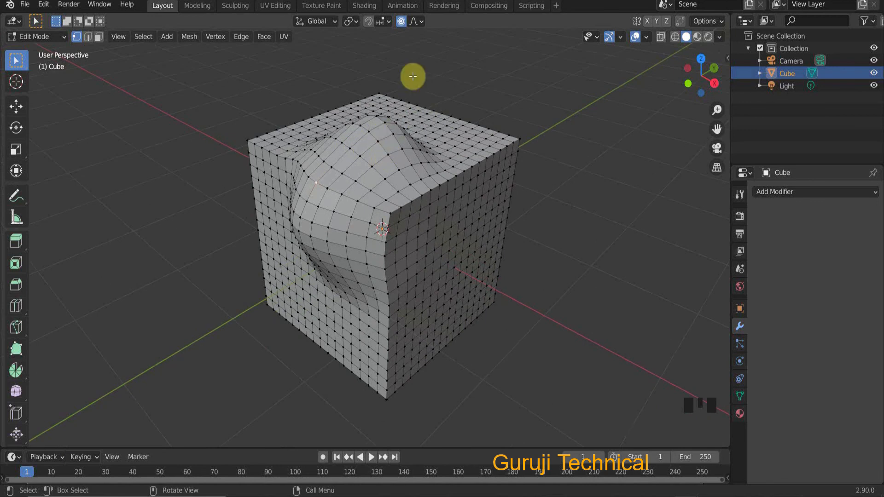
key("Tab")
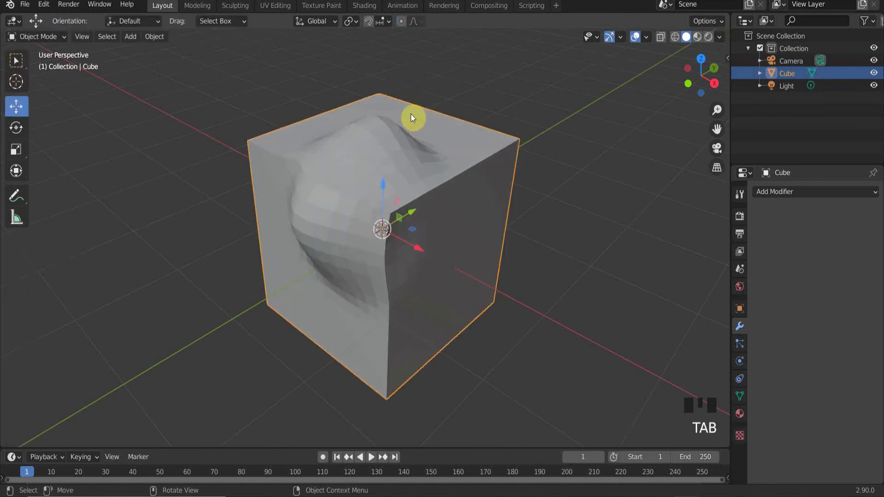
key("x")
left_click(418, 181)
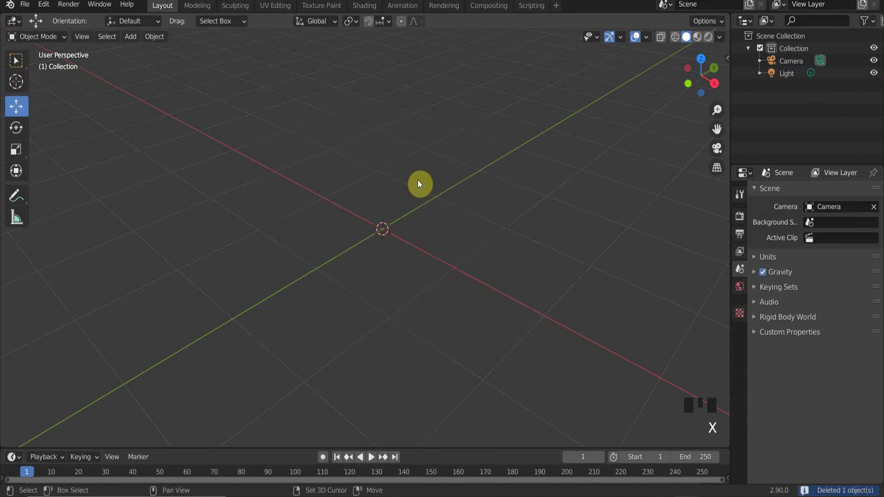
key("shift+a")
left_click(473, 193)
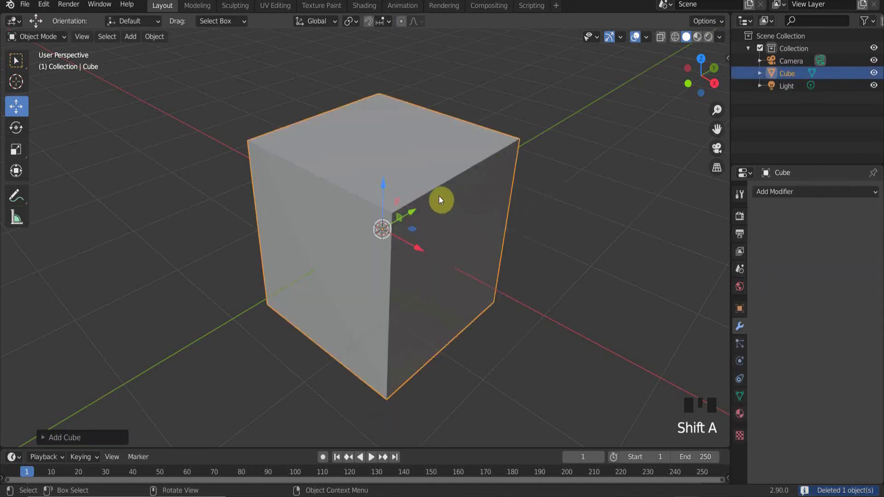
Switch the viewport to orthographic projection and show the new cube centred in the front view
middle_click_drag(400, 217, 398, 171)
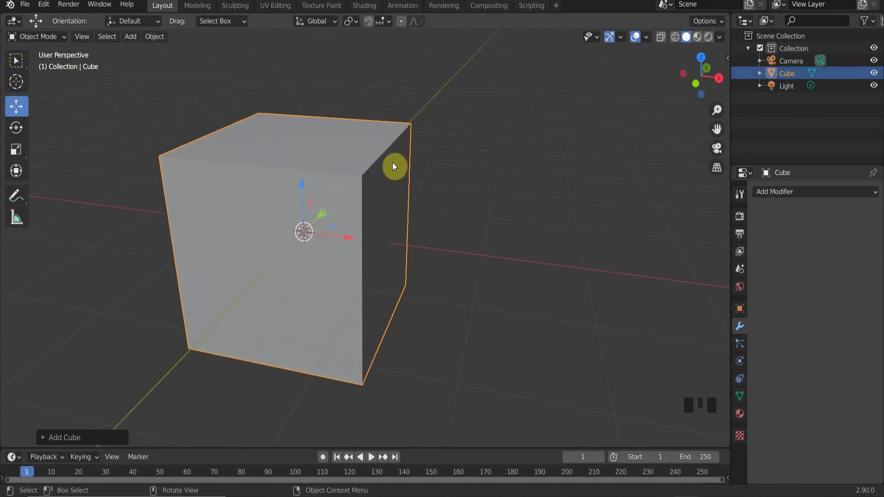
left_click(717, 168)
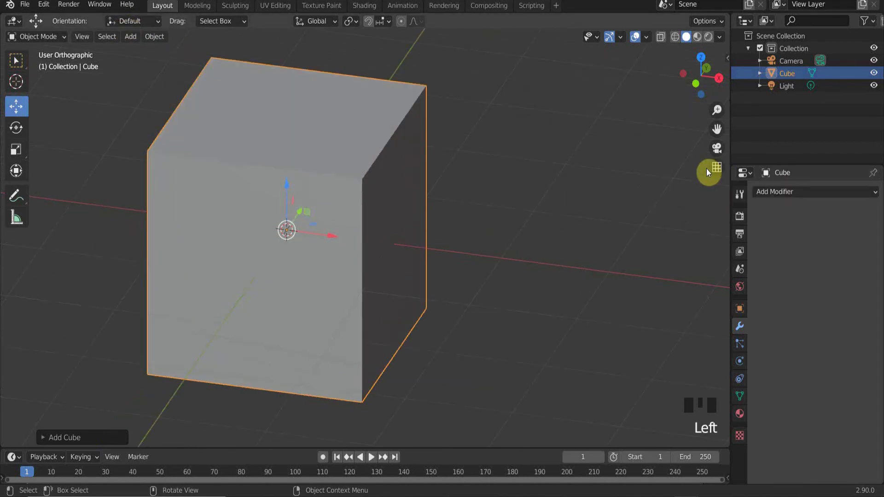
key("KP_1")
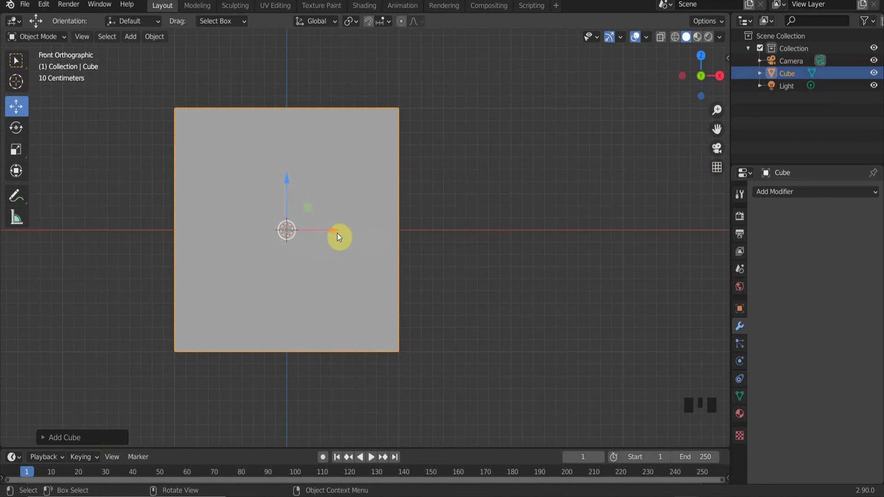
middle_click_drag(328, 239, 420, 250, "shift")
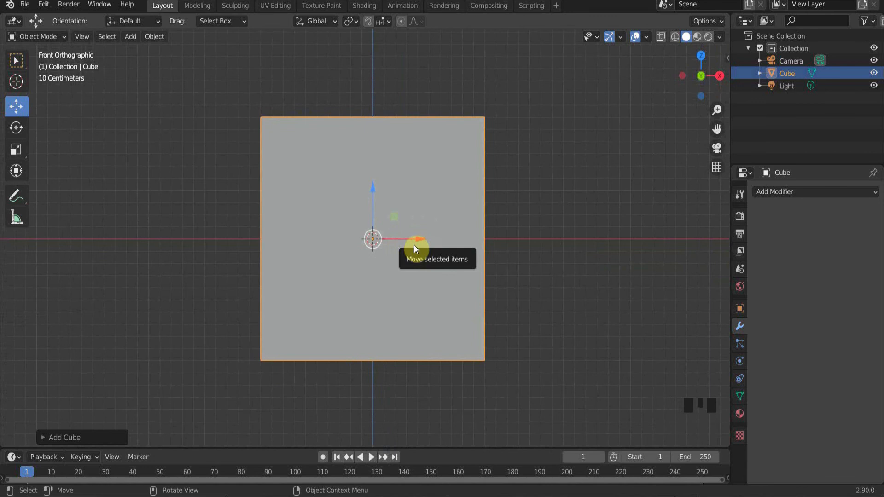
Examine the grid scale around the cube in the front orthographic view at different zoom levels
scroll(413, 244, "down", 2)
scroll(414, 246, "up", 1)
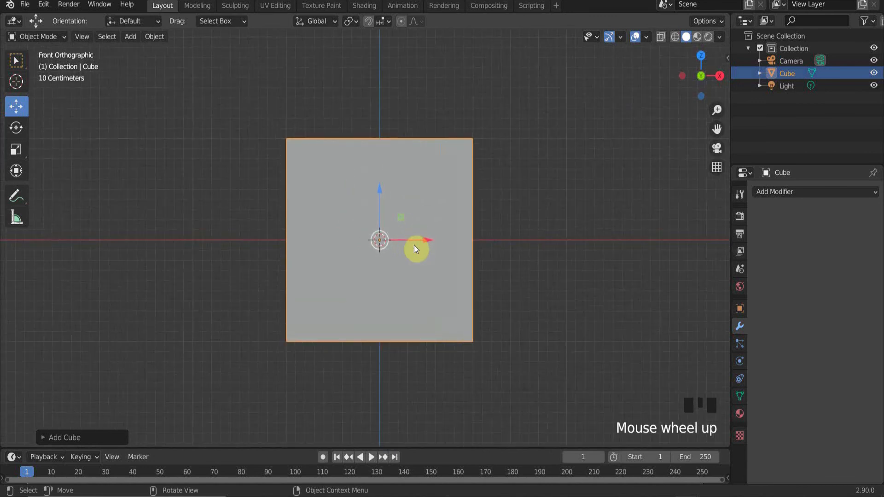
scroll(414, 246, "up", 2)
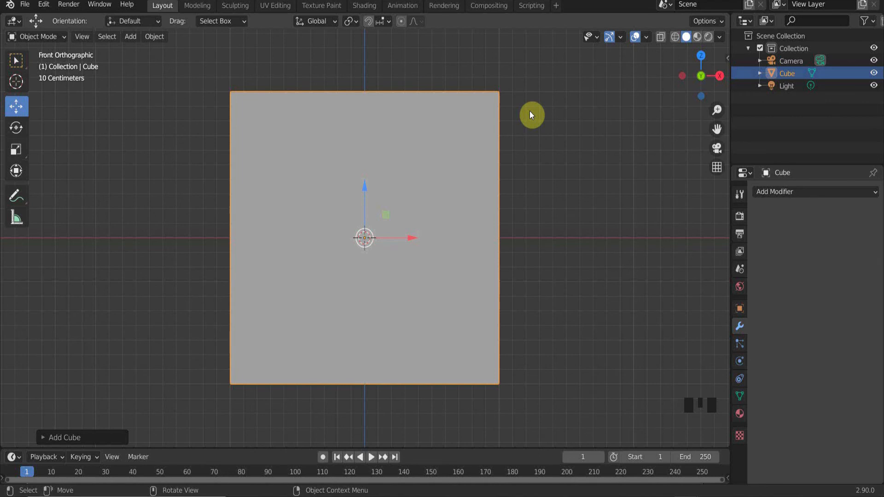
scroll(531, 122, "down", 4)
middle_click_drag(570, 131, 374, 201, "shift")
scroll(364, 201, "down", 7)
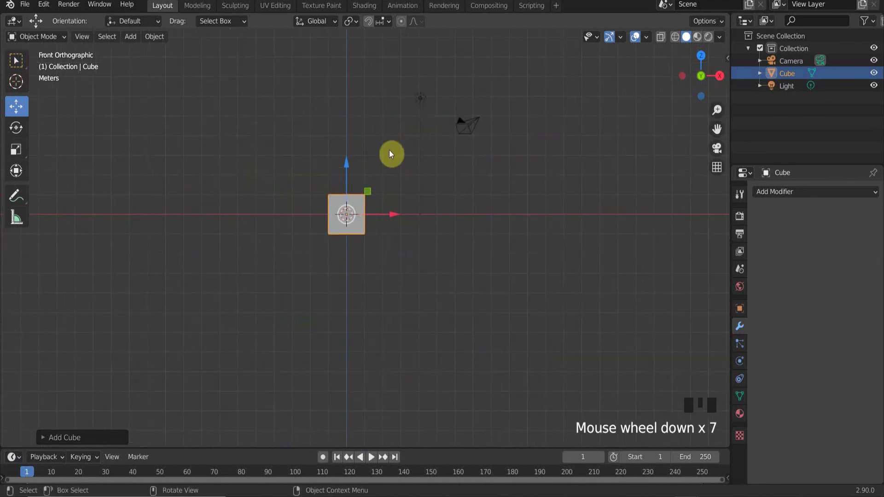
scroll(391, 143, "up", 3)
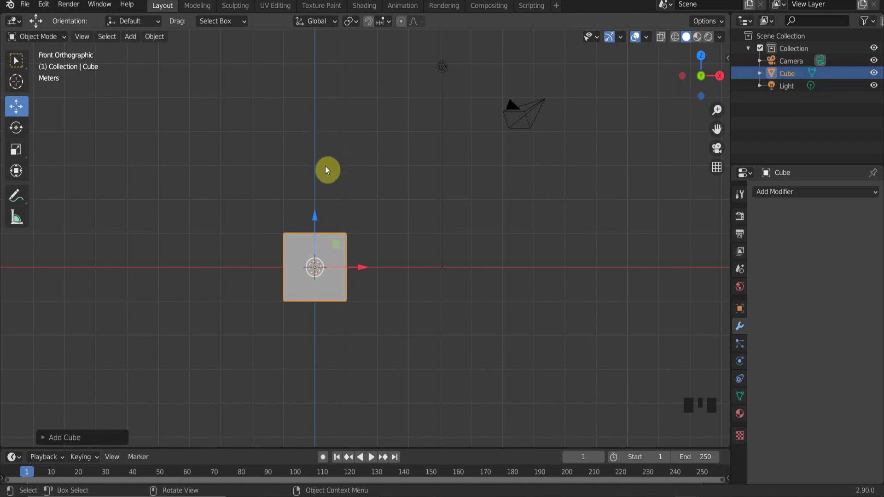
scroll(325, 170, "up", 6)
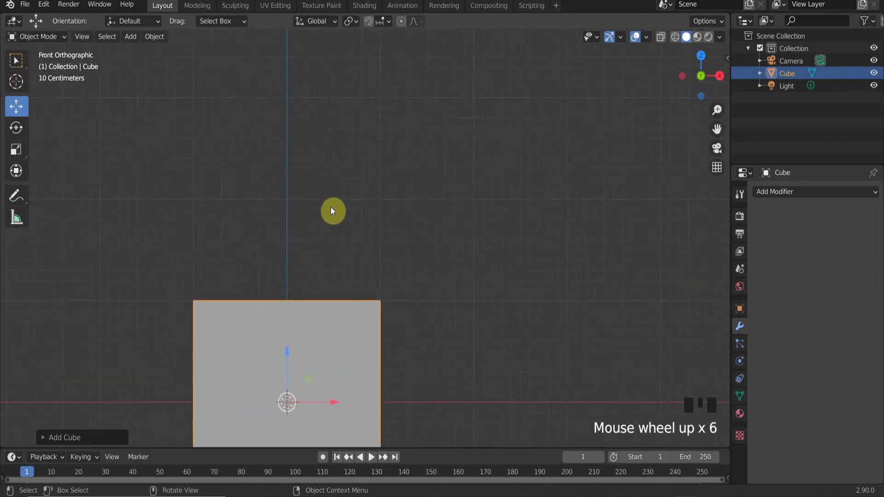
Inspect the 10-centimetre grid subdivisions against the cube's edges, both close up and from farther away
scroll(332, 211, "up", 2)
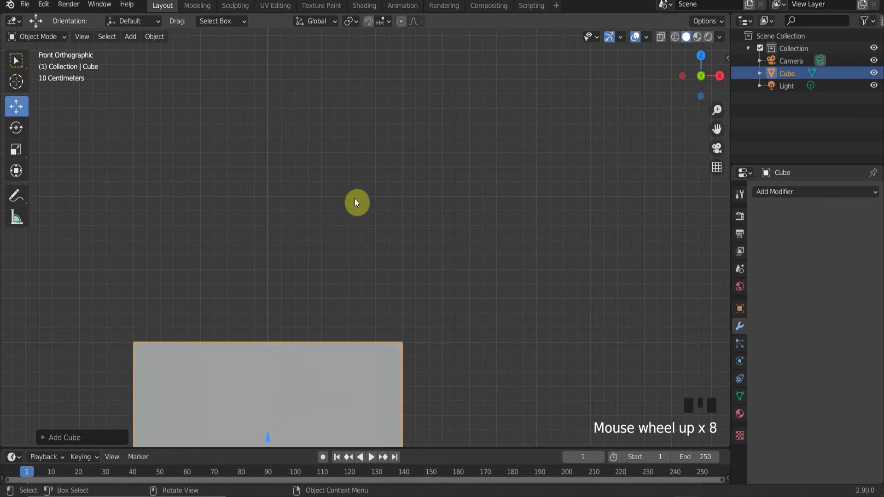
middle_click_drag(353, 225, 364, 88, "shift")
scroll(322, 150, "up", 1)
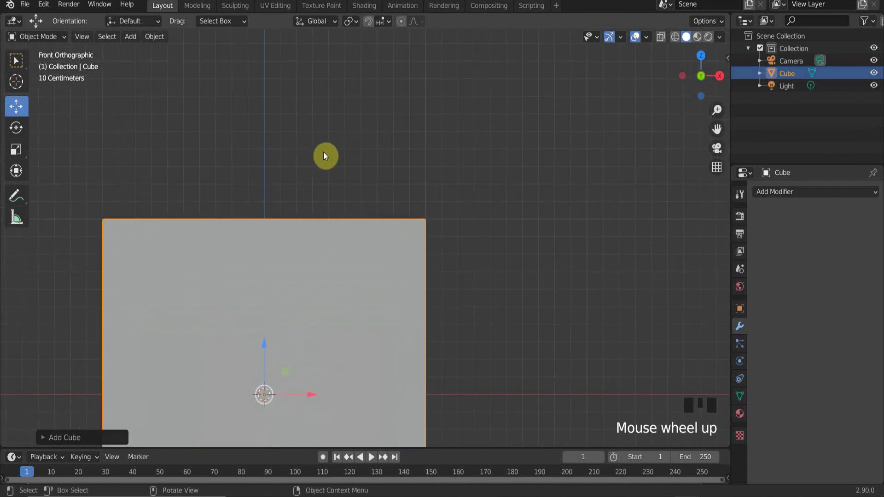
middle_click_drag(355, 203, 350, 95, "shift")
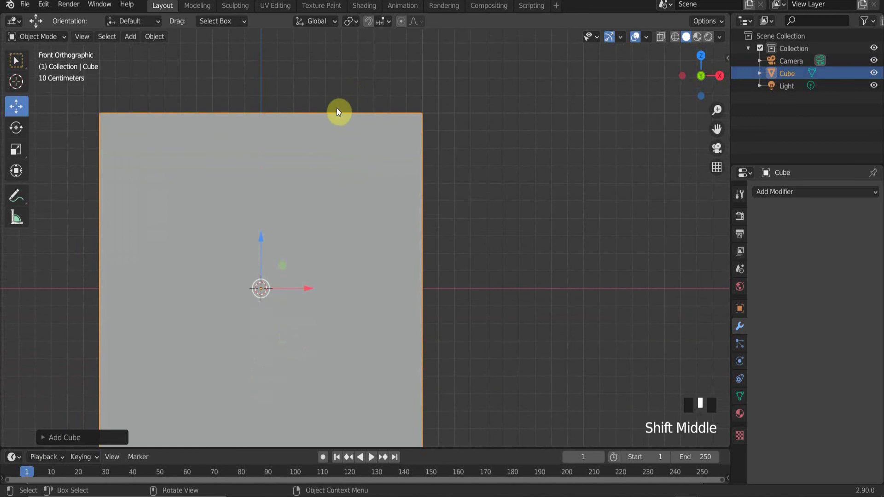
scroll(454, 113, "down", 6)
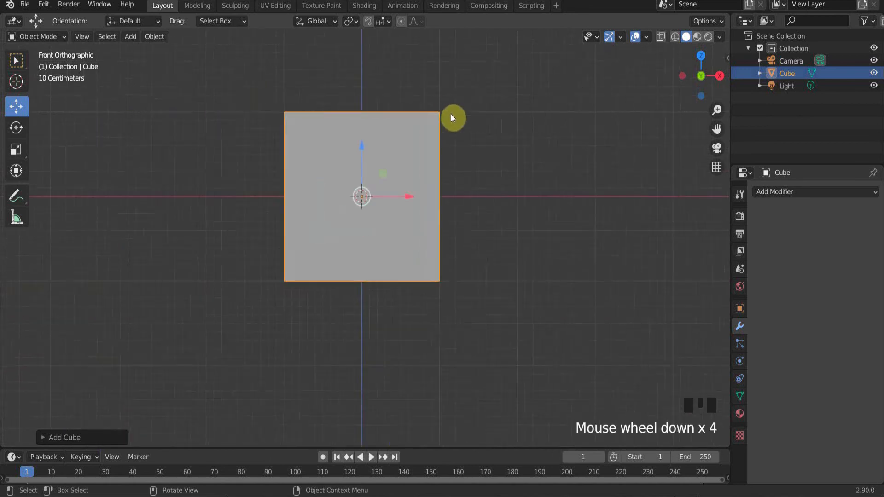
middle_click_drag(464, 95, 371, 157, "shift")
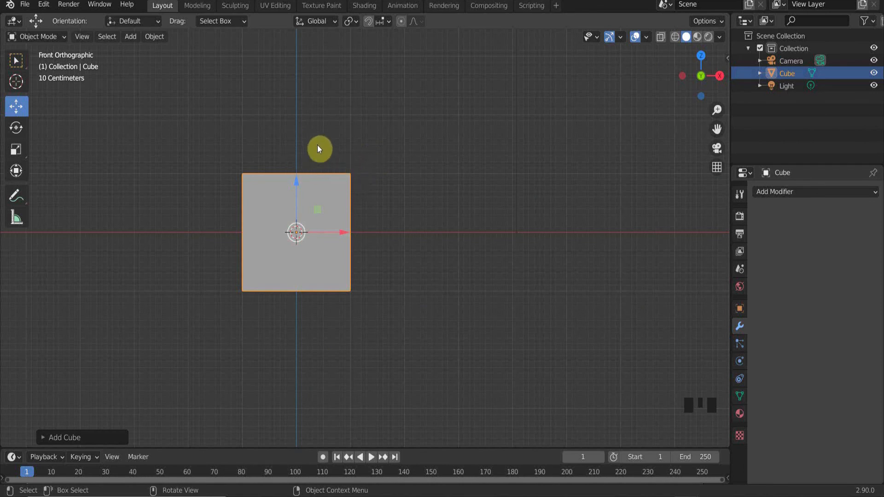
scroll(221, 237, "up", 1)
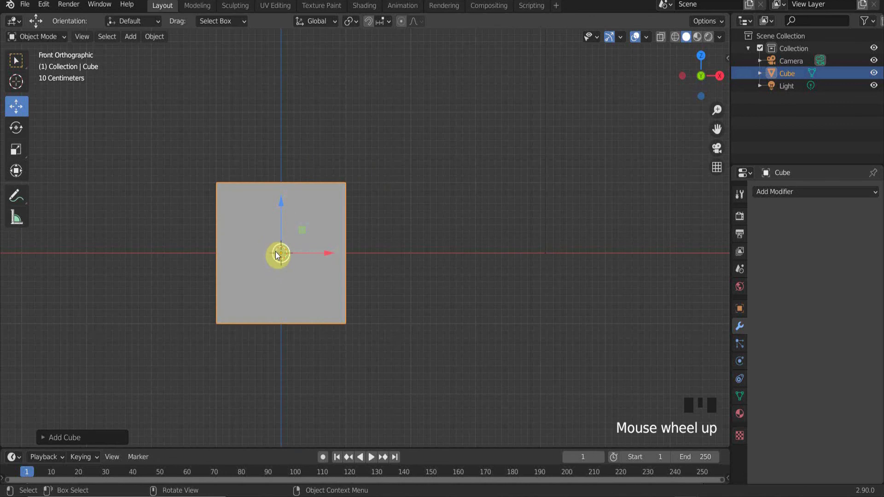
Enter Edit Mode on the cube, with proportional editing turned off and snapping turned on
key("Tab")
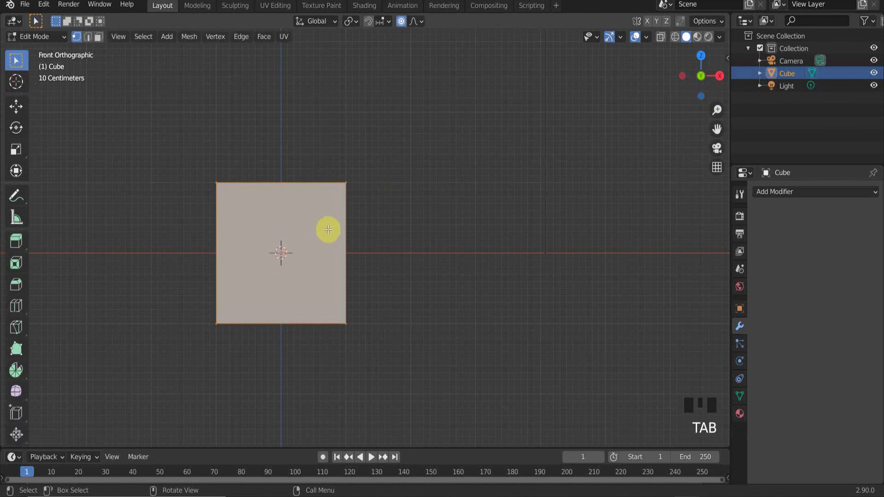
scroll(314, 234, "up", 2)
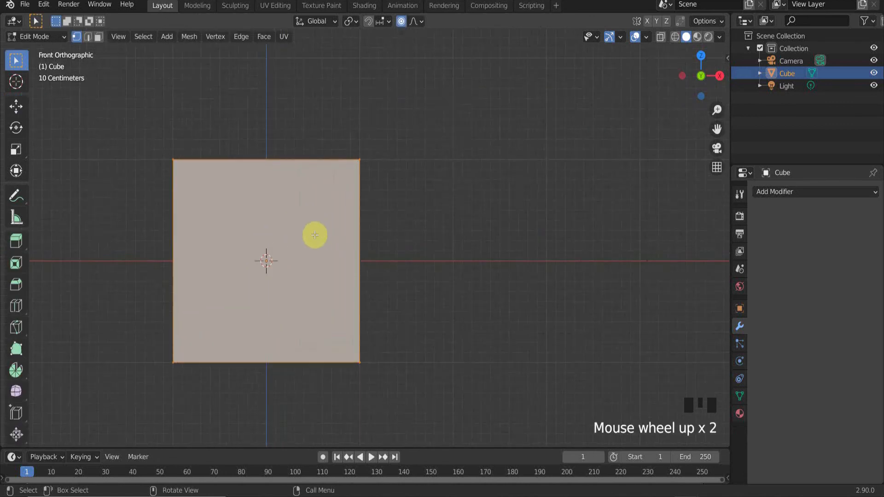
left_click(401, 22)
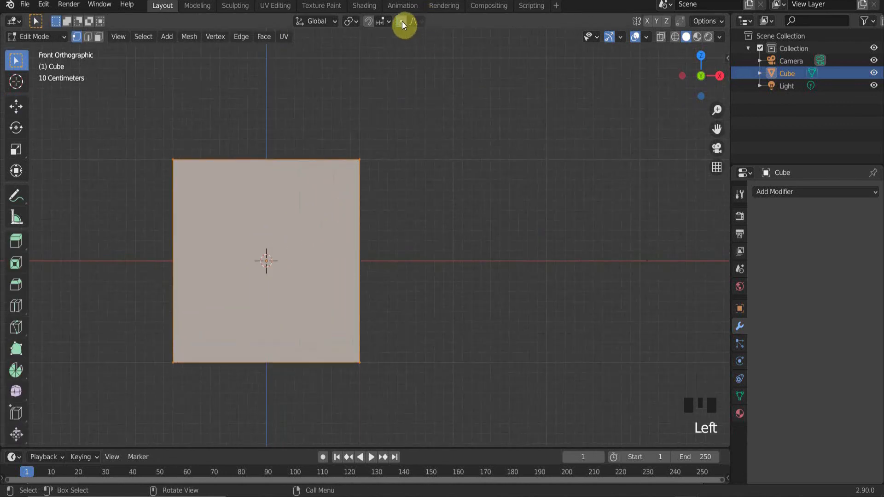
left_click(368, 21)
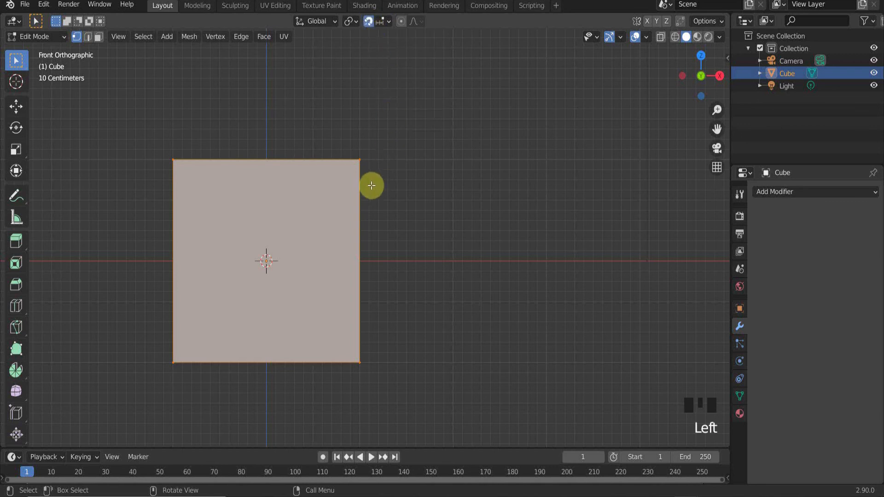
Turn on X-ray and select all four vertices on the cube's +X side, checking the selection from an angled view
left_click(660, 37)
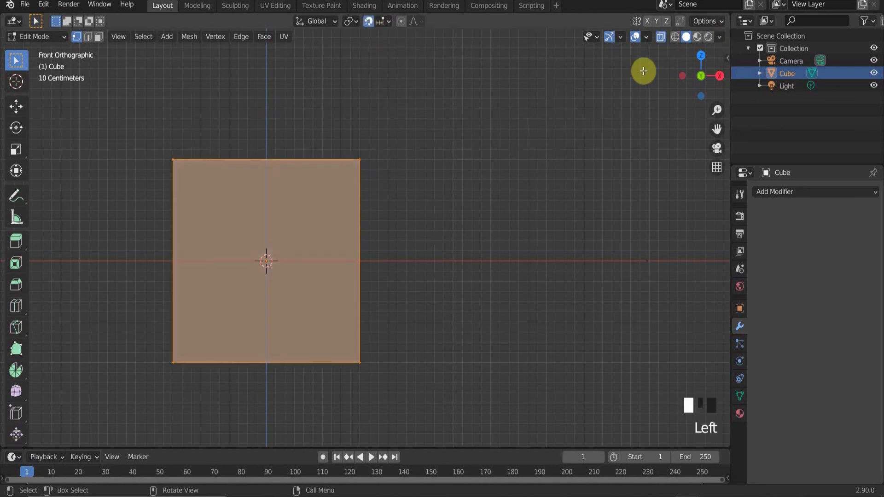
left_click_drag(326, 125, 427, 426)
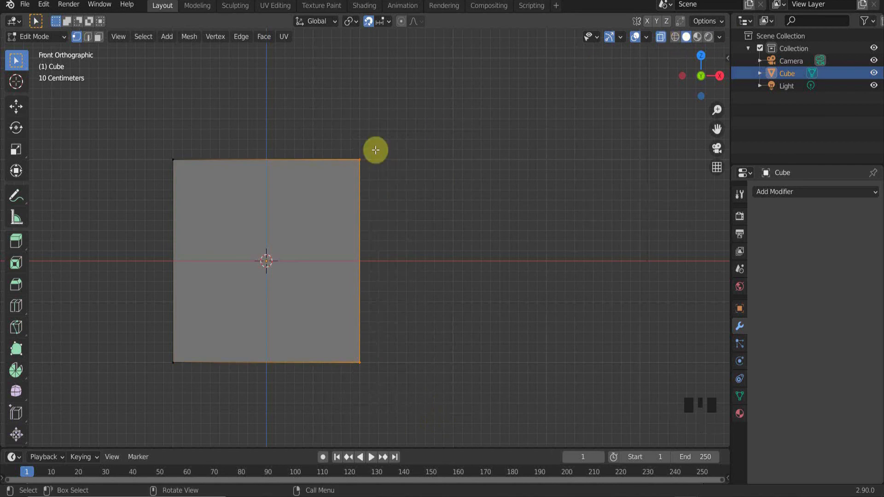
middle_click_drag(374, 158, 370, 187)
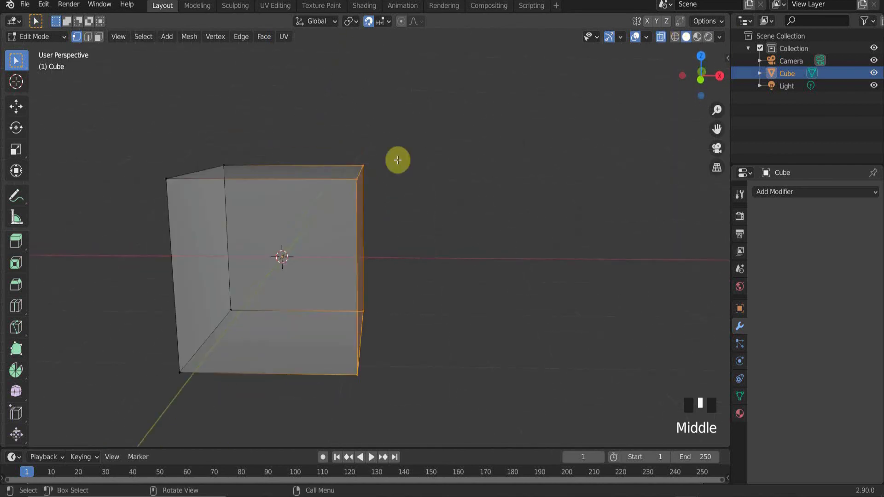
key("KP_1")
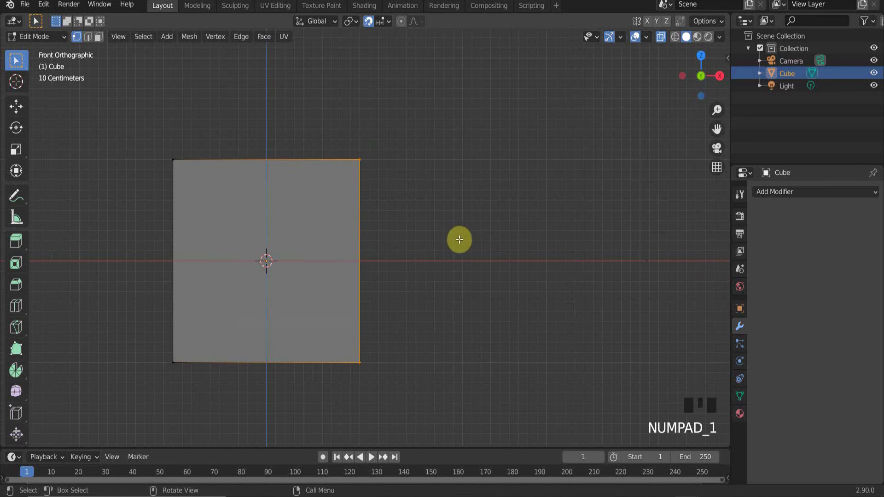
Try moving the selected +X side vertices freely with snapping turned off
left_click(368, 21)
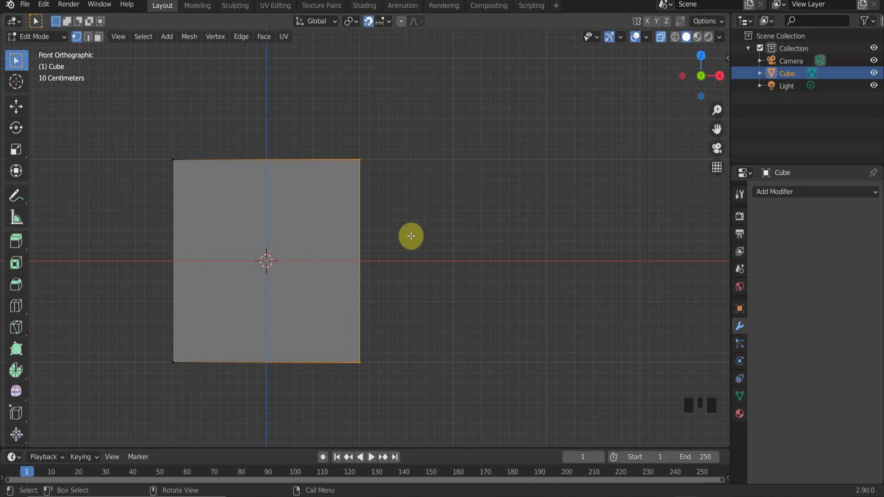
left_click(368, 24)
key("g")
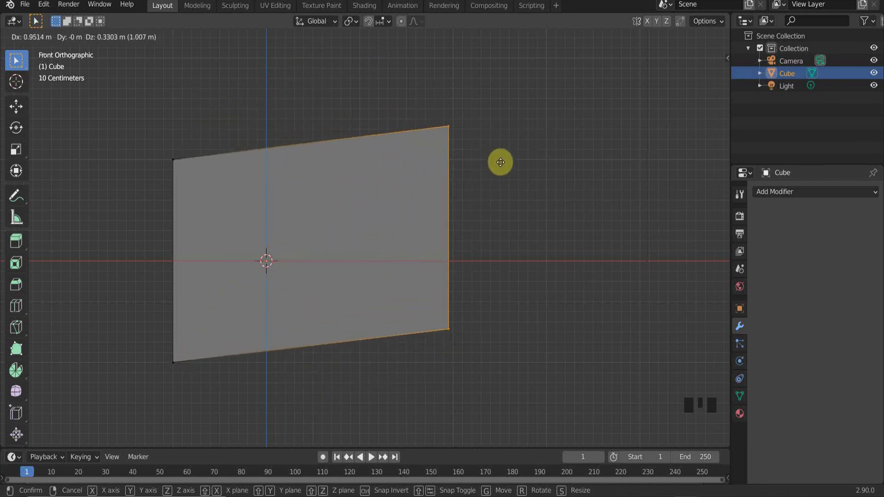
right_click(434, 156)
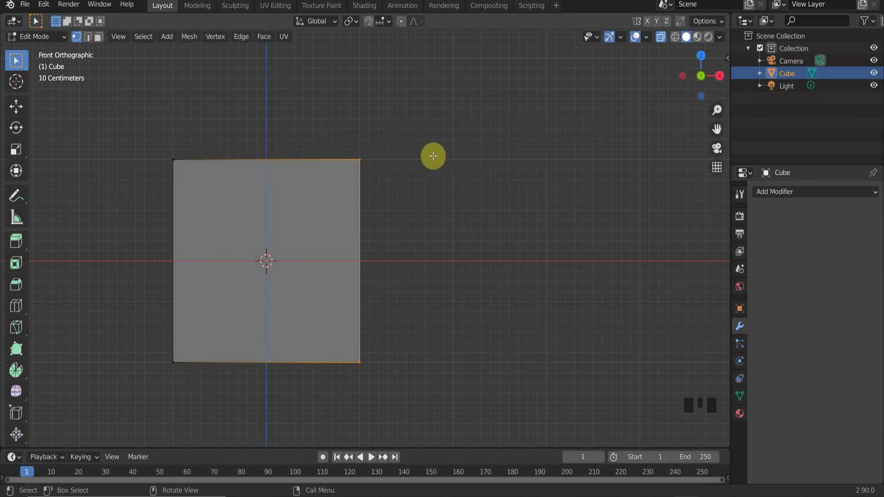
Turn snapping back on and try moving the +X side vertices 0.6 m along X in grid increments
left_click(371, 20)
key("g")
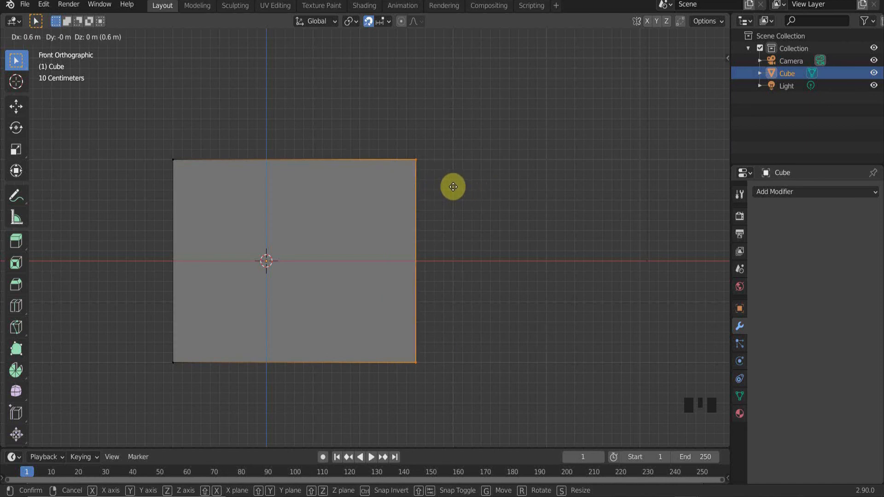
right_click(453, 186)
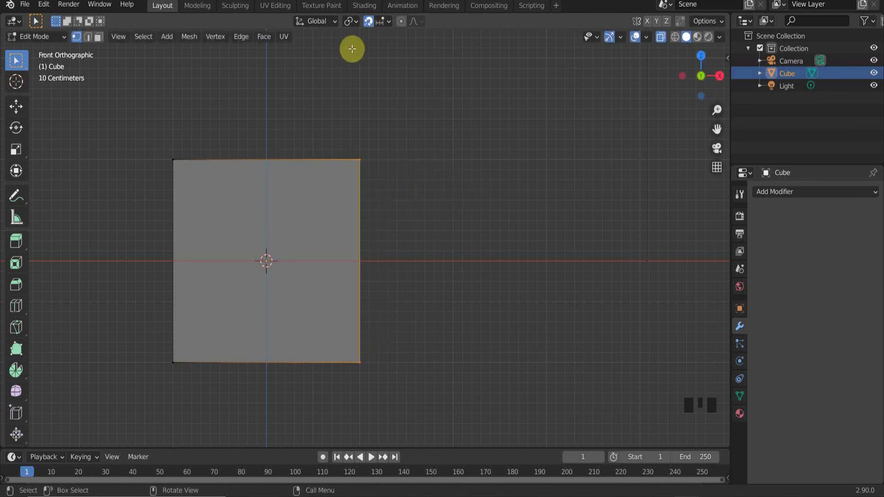
Move the selected +X side vertices outward 0.7 m along X with snapping on
left_click(369, 22)
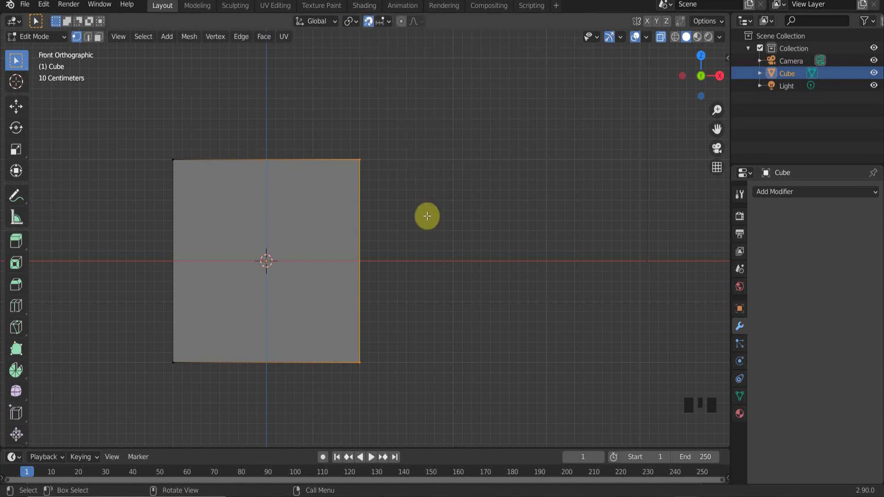
key("g")
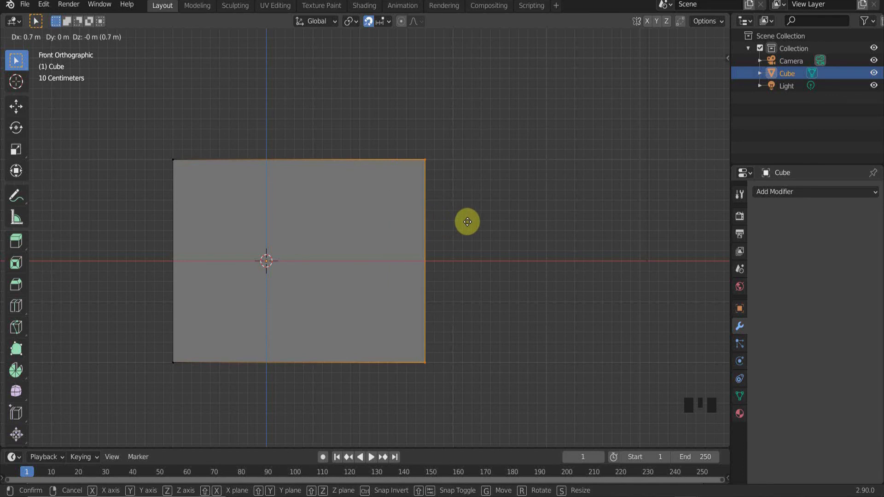
left_click(468, 222)
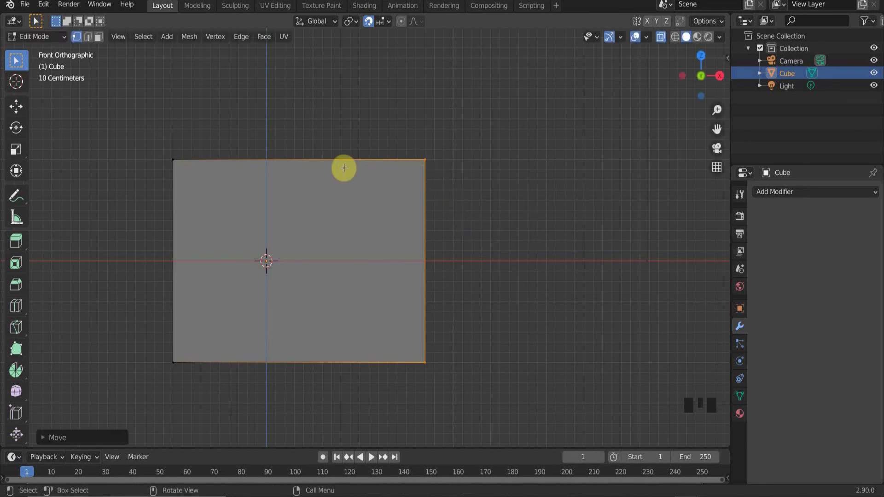
Select the vertices on the cube's -X side and move them outward 0.4 m along X with snapping
left_click_drag(128, 133, 233, 437)
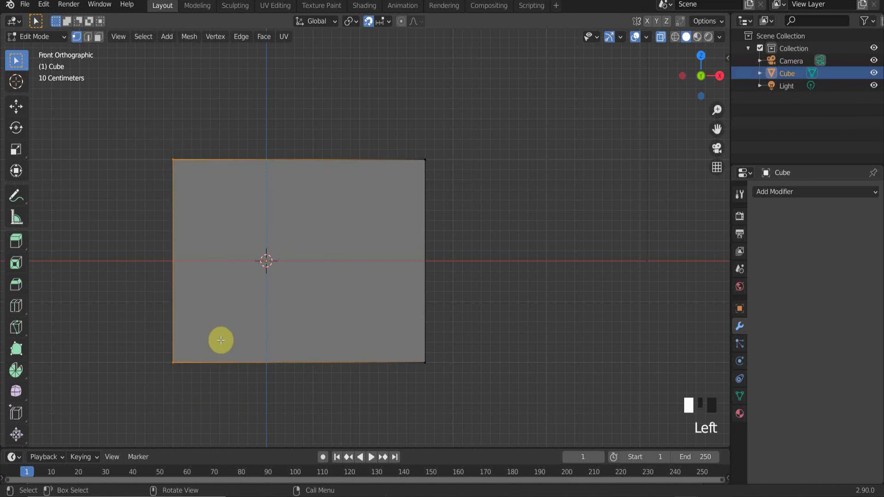
key("g")
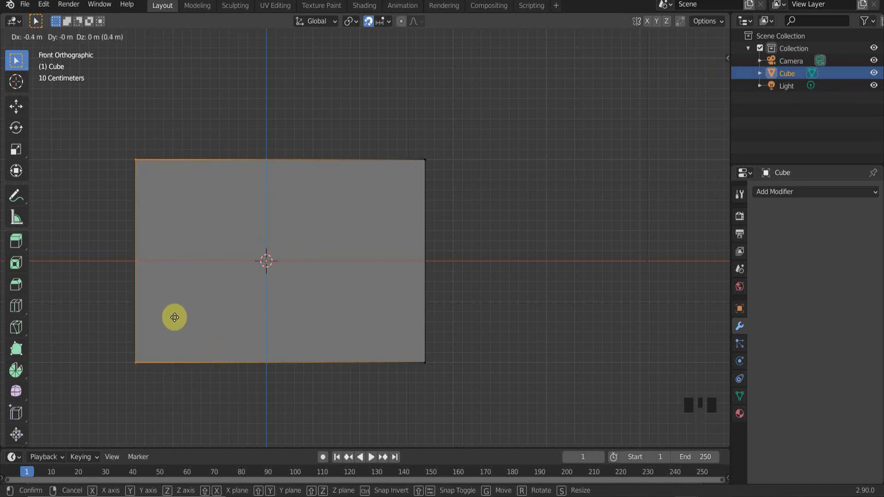
left_click(175, 317)
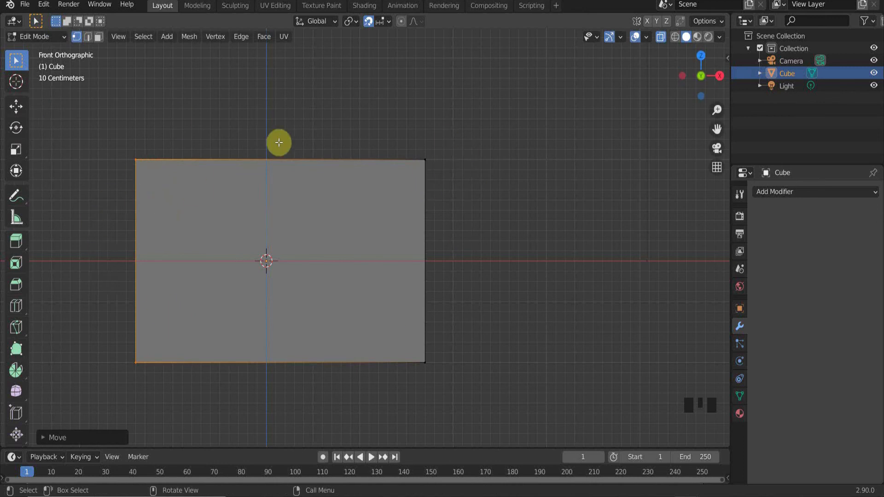
Try moving the -X side vertices outward by a 1 m snap increment at the metre grid scale
scroll(361, 146, "down", 5)
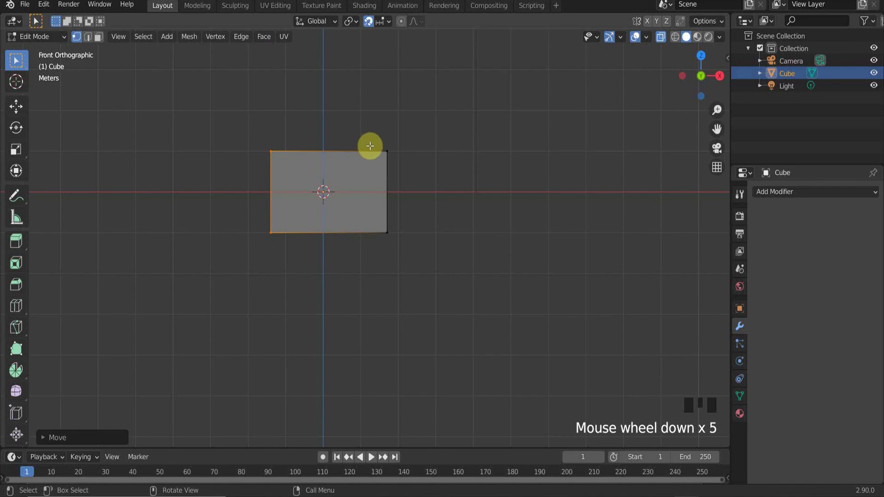
scroll(369, 145, "down", 2)
scroll(369, 145, "up", 2)
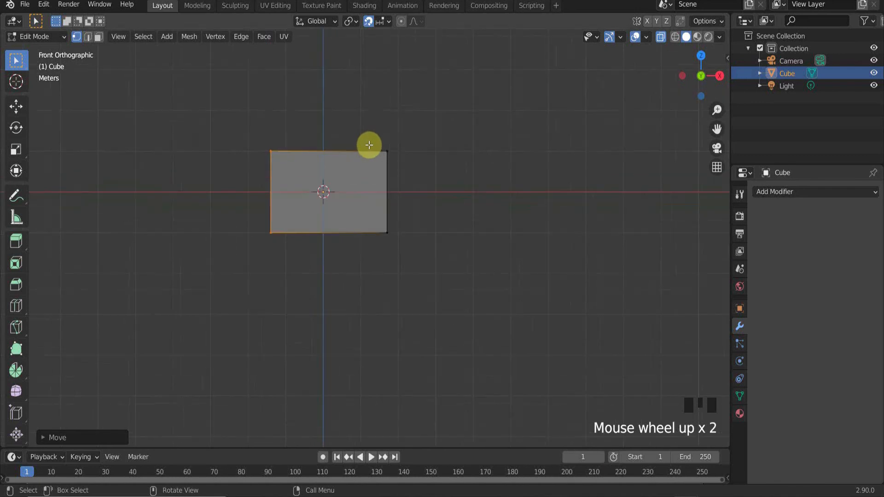
scroll(369, 145, "down", 2)
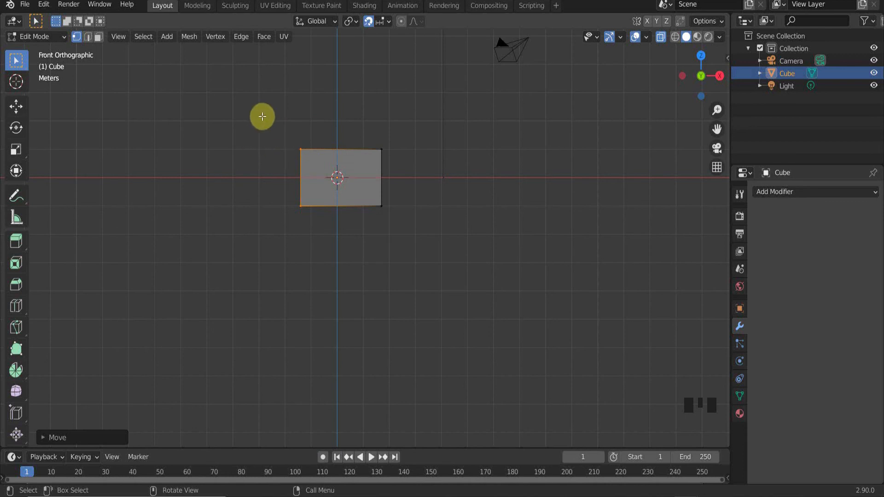
left_click_drag(280, 134, 339, 244)
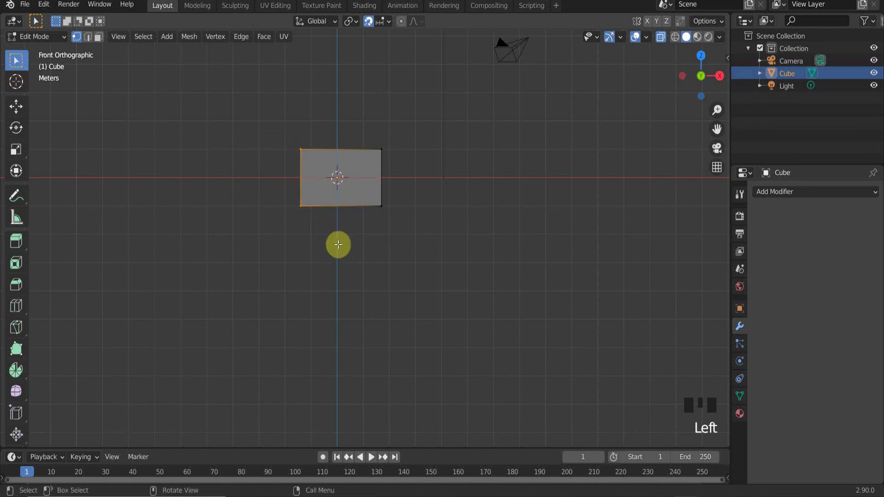
key("g")
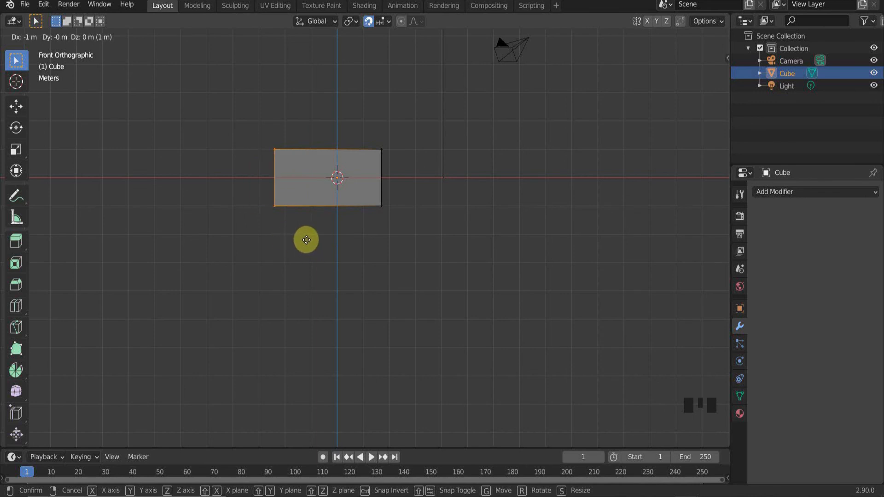
right_click(306, 240)
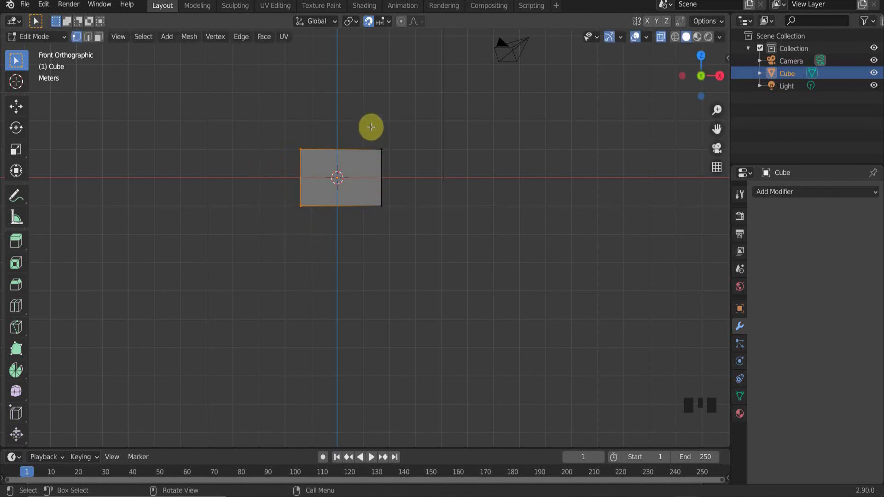
Select the +X side vertices and move them outward 0.3 m along X at the 10-centimetre grid scale
left_click_drag(372, 133, 401, 239)
scroll(387, 180, "up", 5)
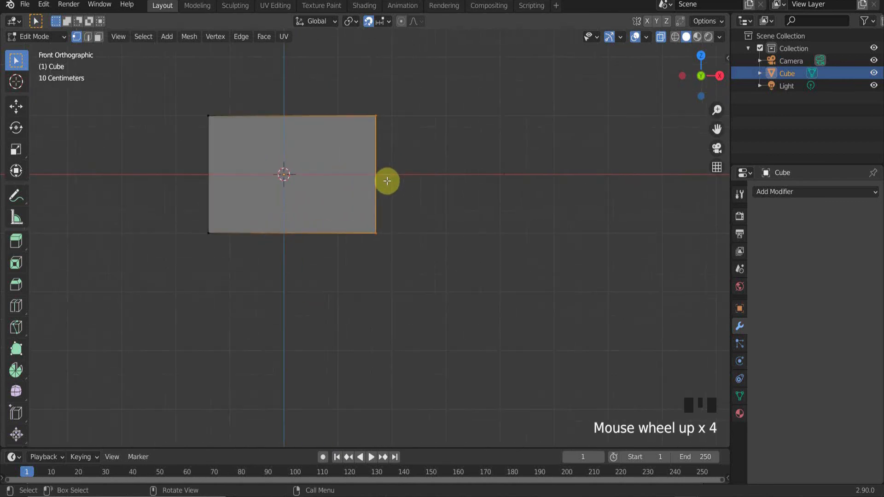
key("g")
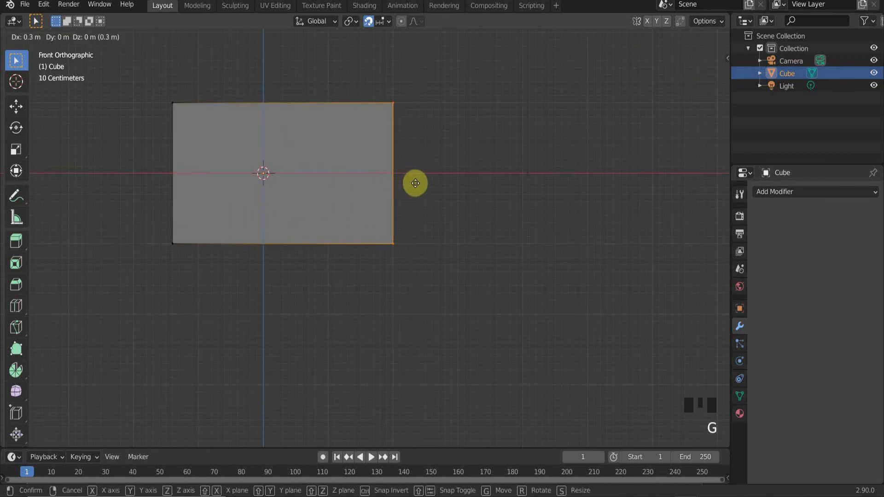
left_click(416, 184)
Move the selected +X side vertices outward 1 m along X with snapping at the metre grid scale
scroll(413, 180, "down", 4)
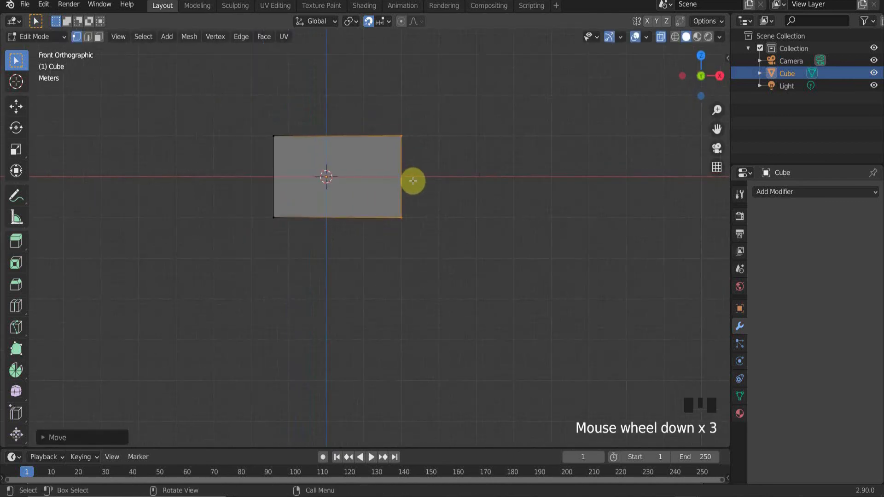
key("g")
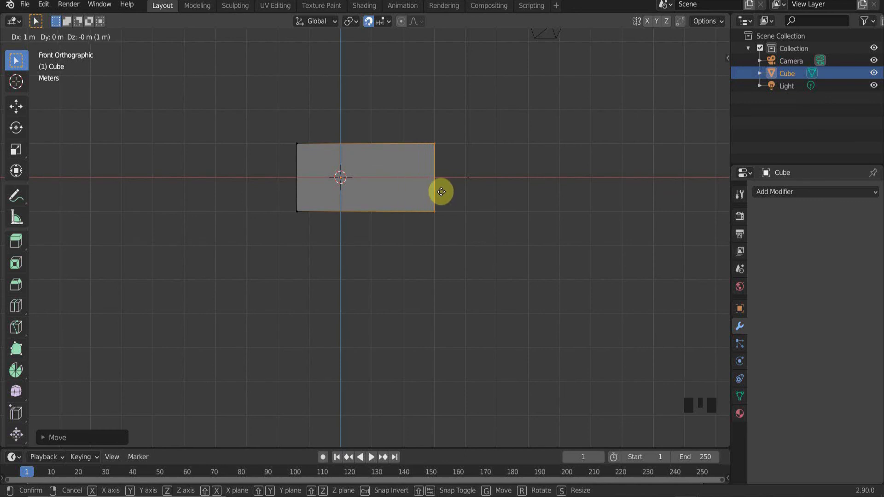
left_click(437, 192)
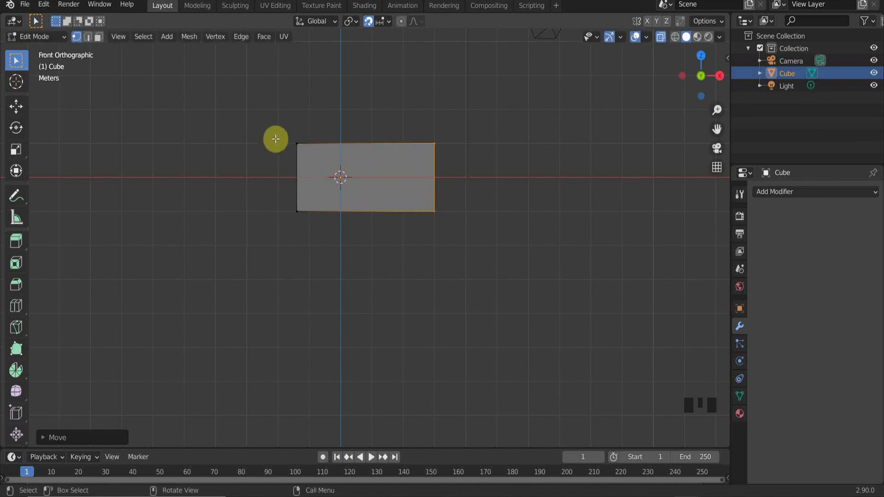
Select the cube's -X side vertices and move them outward 1 m along X at the metre grid scale
left_click_drag(281, 143, 321, 227)
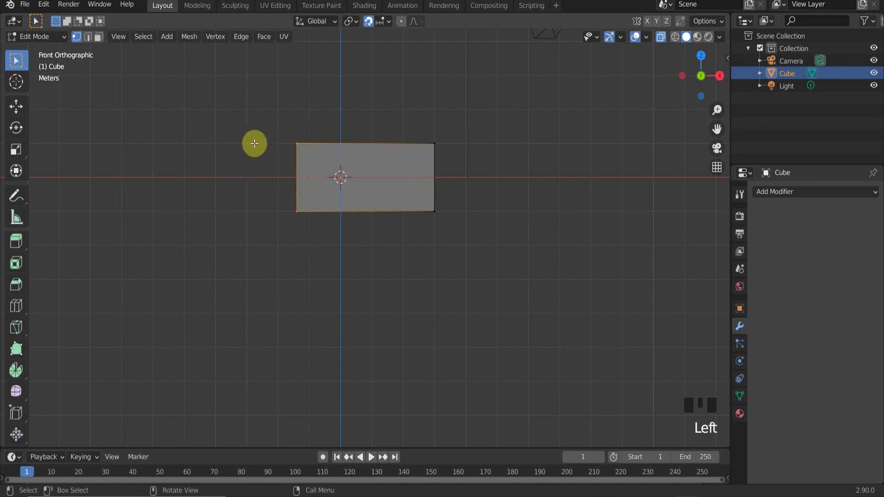
left_click_drag(282, 137, 337, 237)
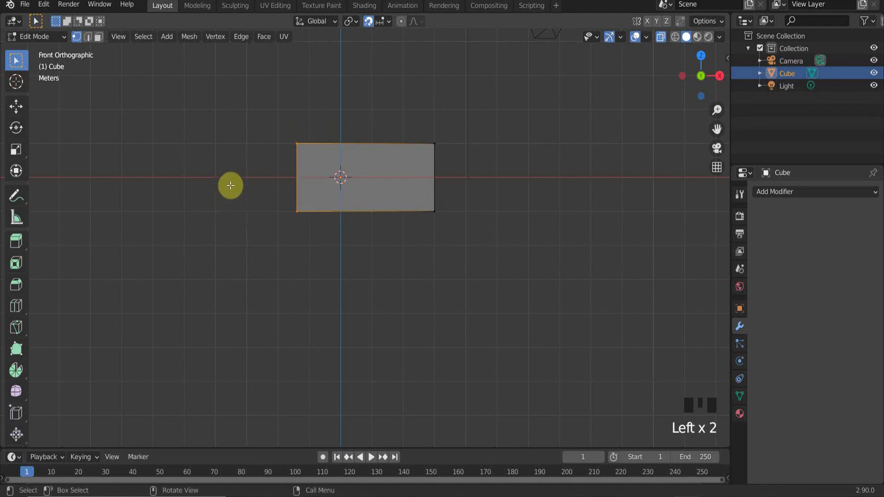
key("g")
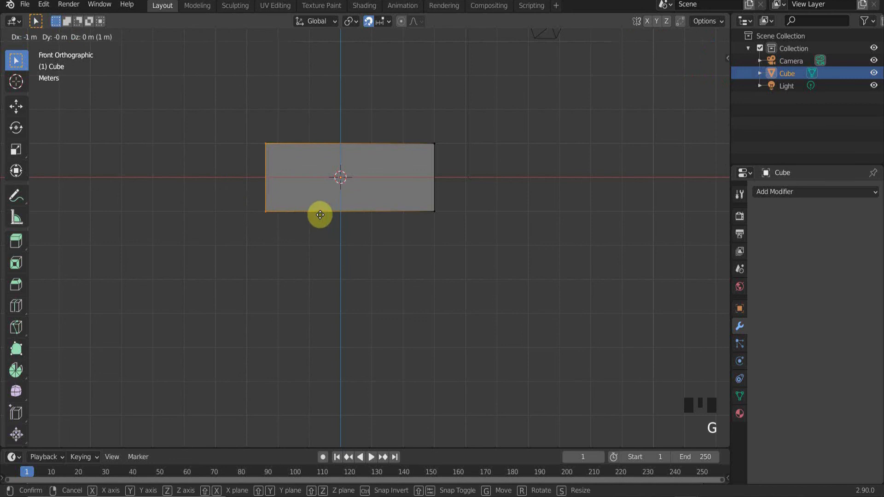
left_click(312, 214)
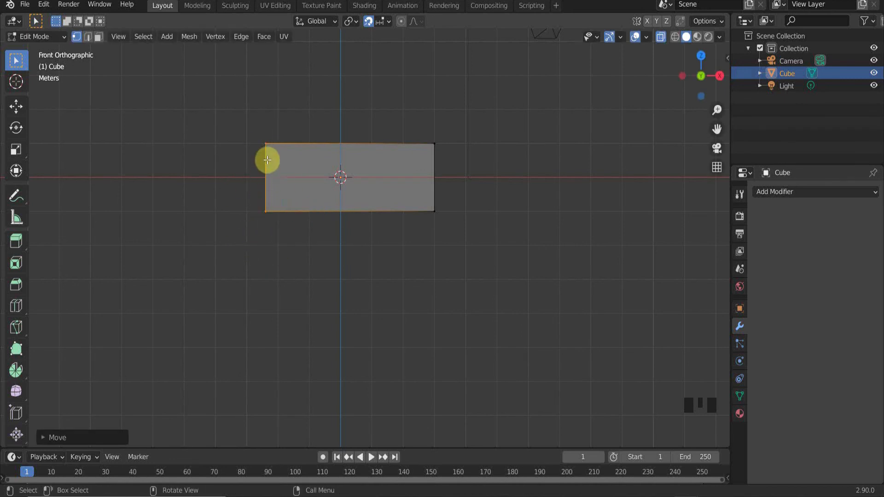
Duplicate the whole box within the mesh and place the copy 2.4 m straight above the original
left_click(390, 21)
scroll(331, 134, "up", 4)
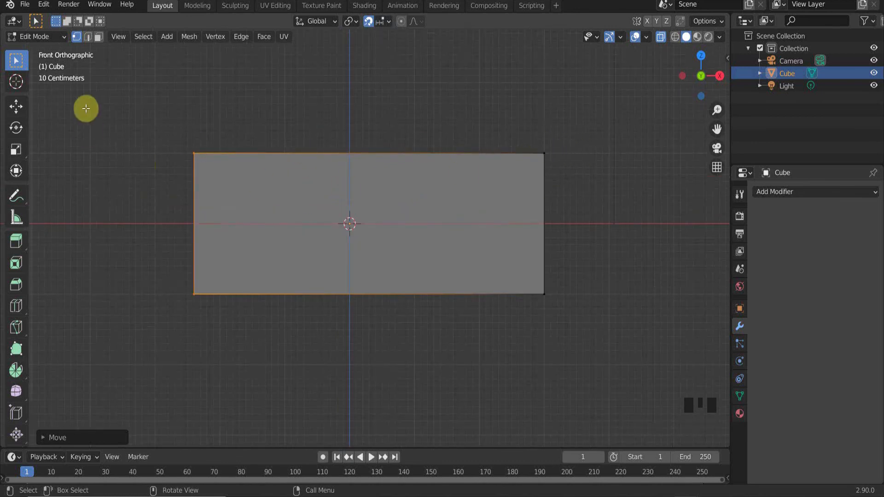
left_click_drag(154, 128, 615, 332)
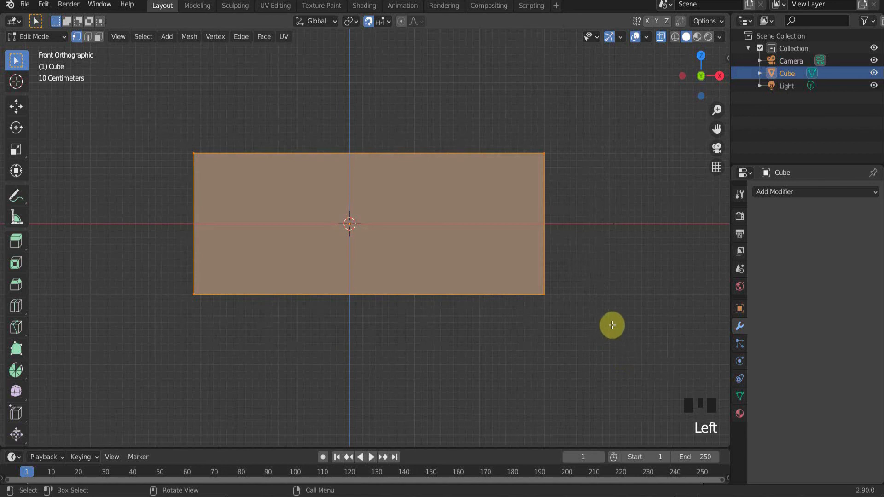
key("shift+d")
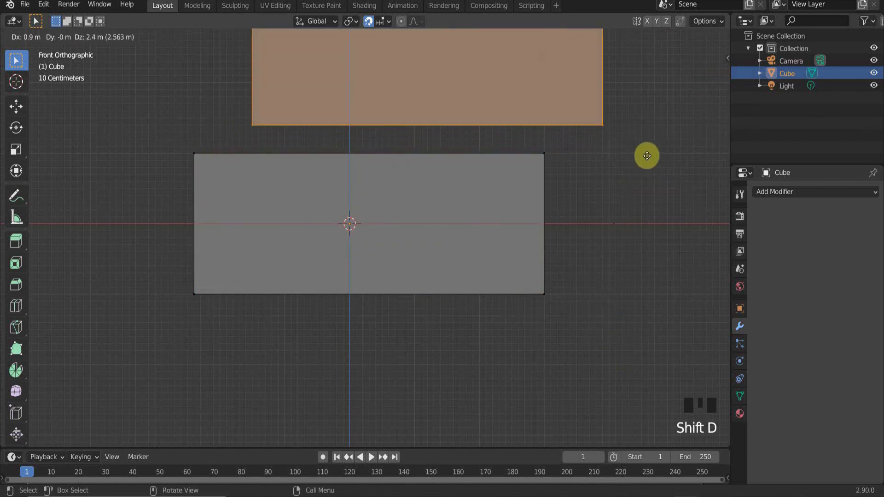
left_click(609, 156)
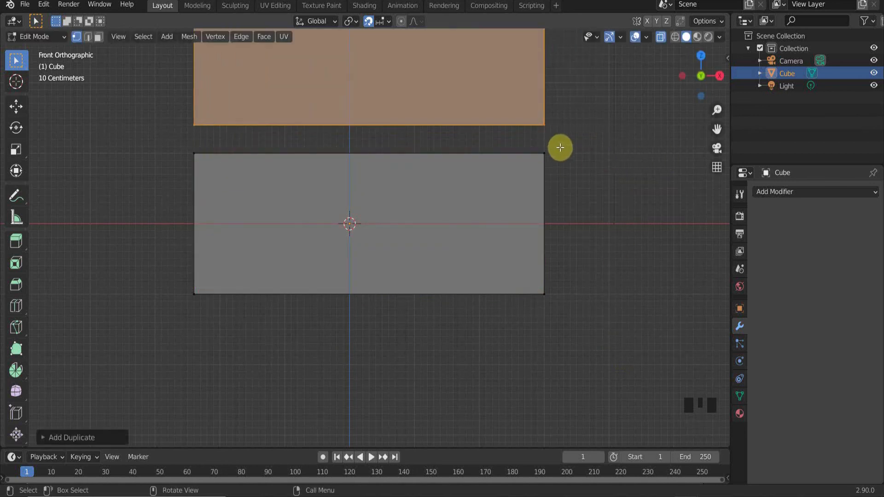
middle_click_drag(571, 144, 545, 238, "shift")
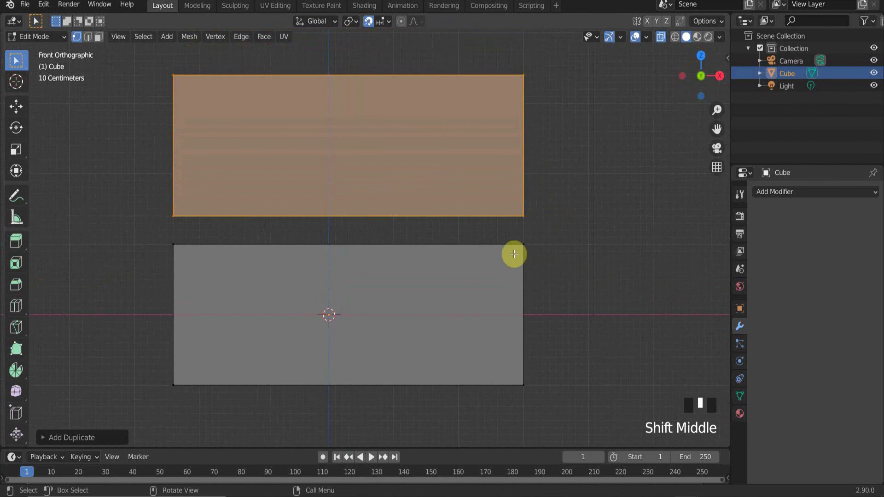
Select the lower box's upper +X corner vertices and set the snapping target to Vertex
left_click_drag(499, 235, 580, 299)
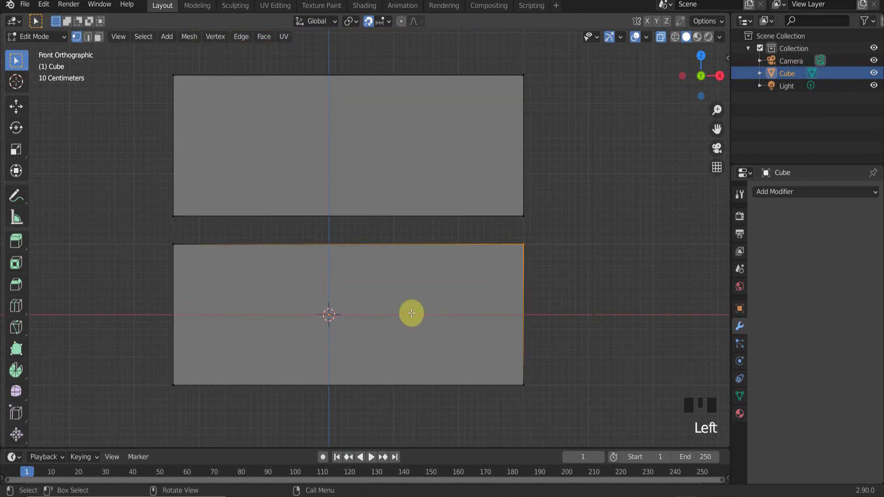
left_click(382, 21)
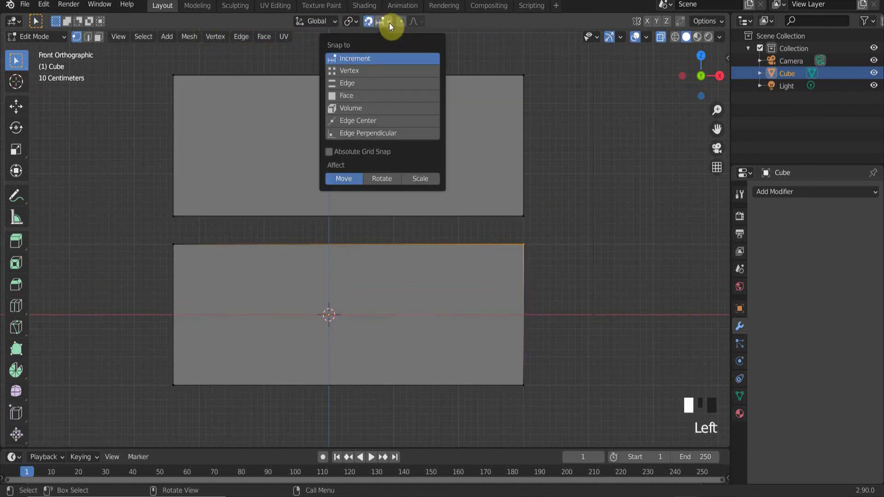
left_click(370, 71)
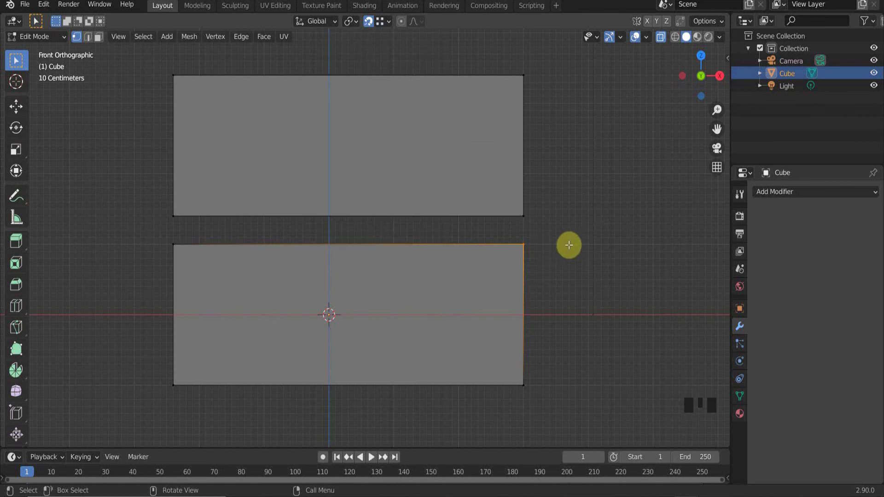
Try to move the lower box's upper +X corner up along Z to meet the upper box's corner
key("g")
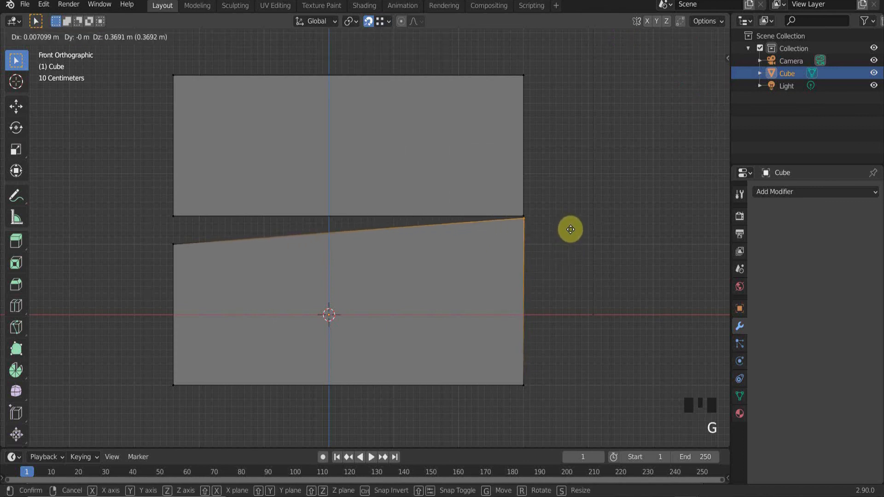
key("z")
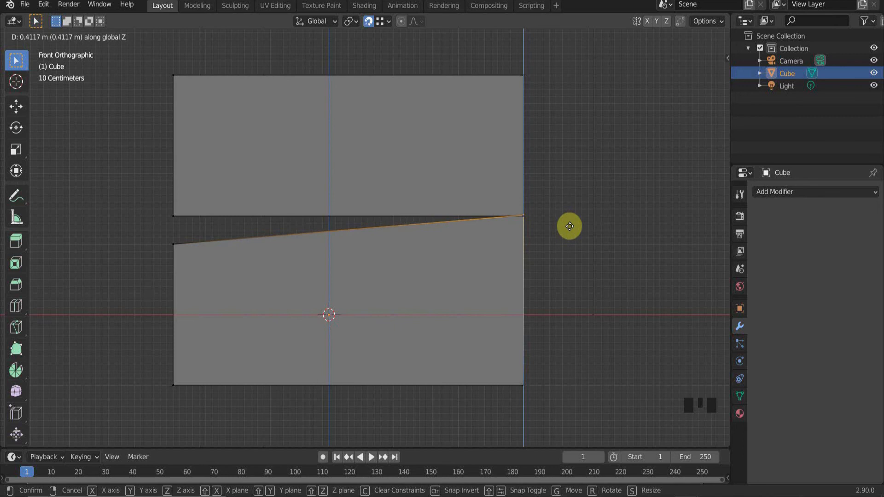
key("Escape")
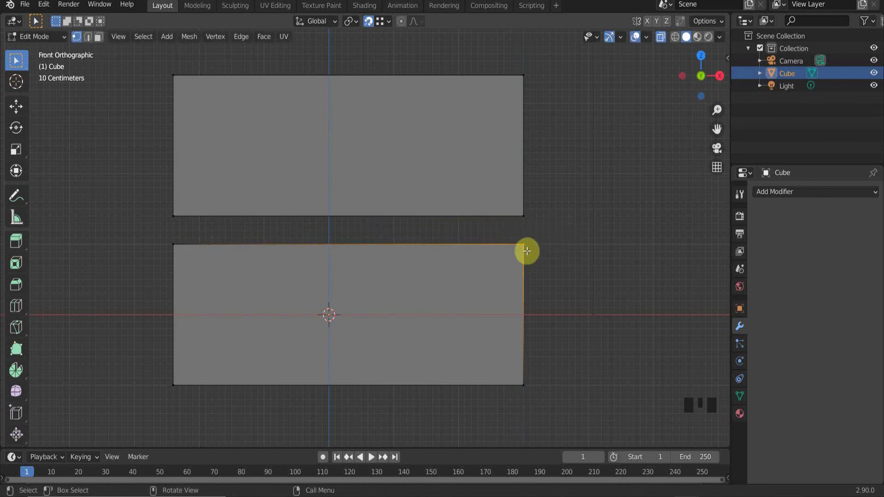
Select the upper box's lower +X corner and try to move it down along Z onto the lower box's corner
left_click_drag(501, 187, 573, 225)
left_click(387, 22)
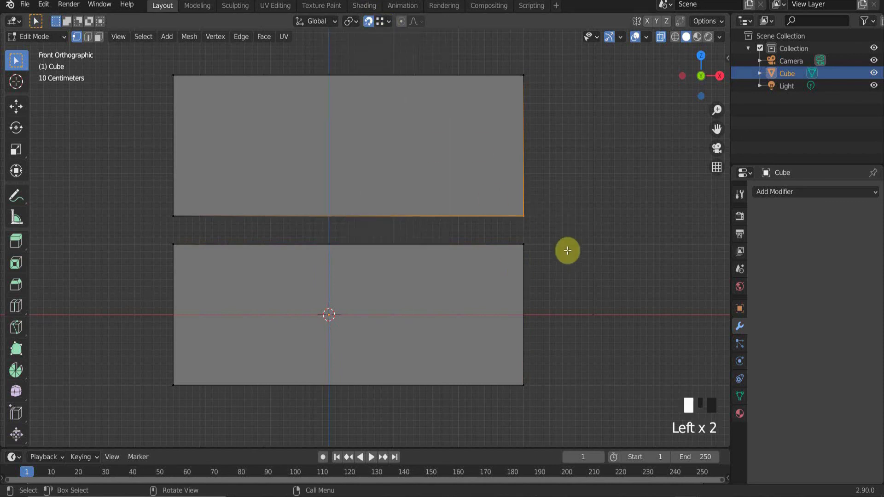
key("g")
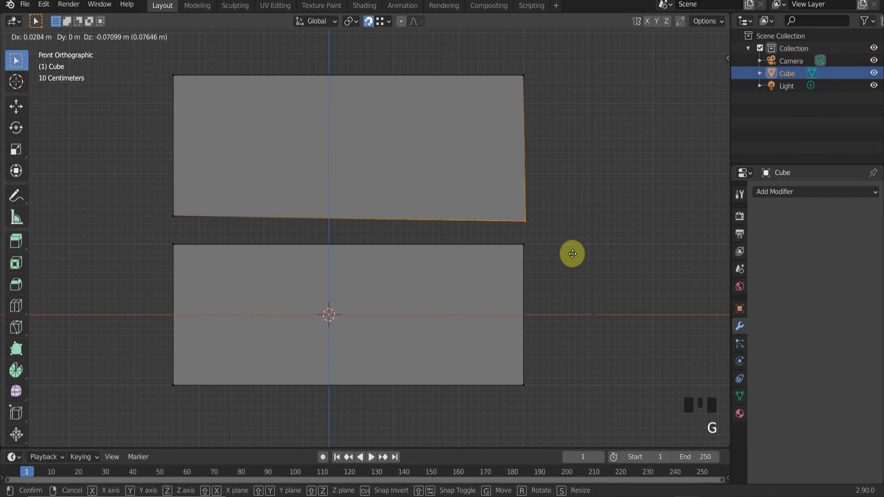
key("z")
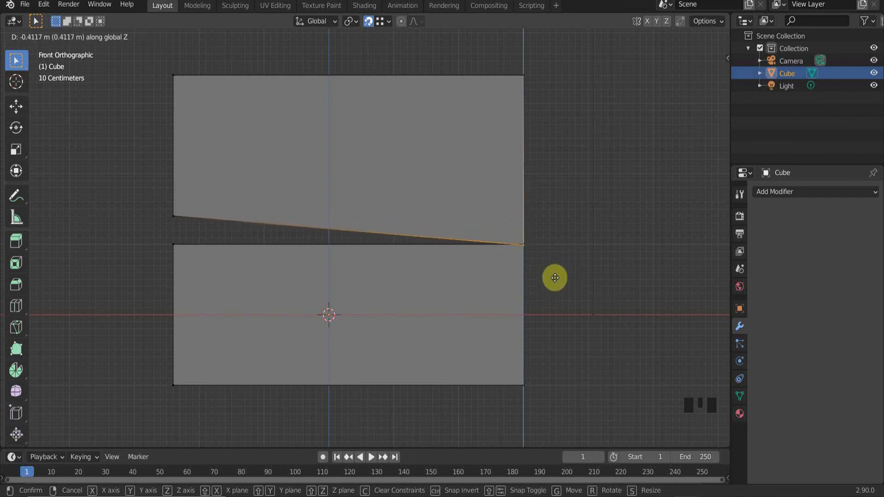
right_click(551, 252)
Select the lower box's upper +X corner and move it up about 0.39 m along Z to the upper box's corner
left_click_drag(501, 235, 565, 274)
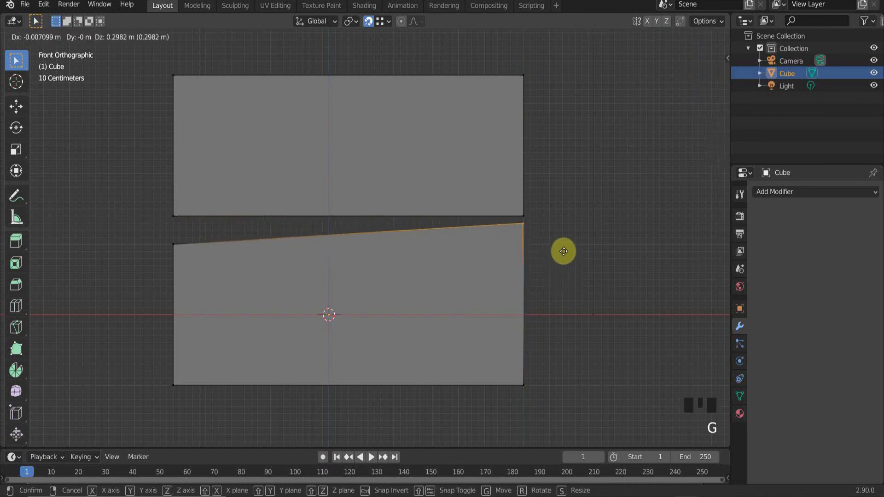
key("z")
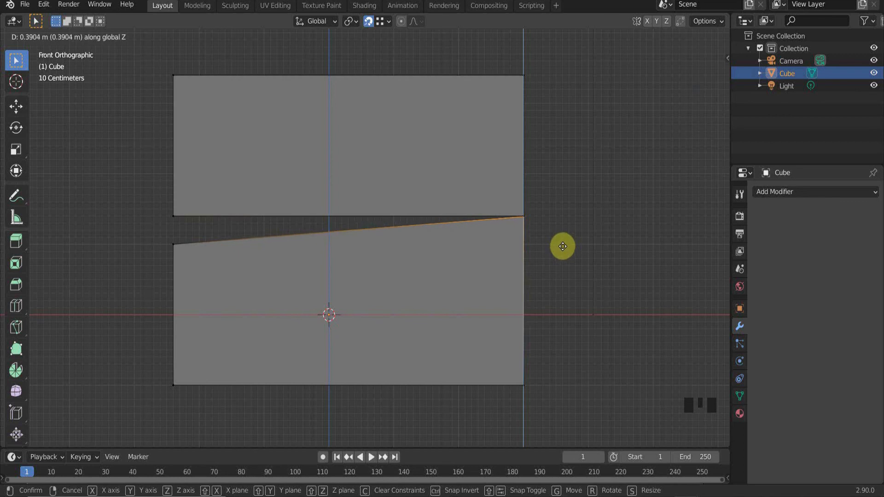
left_click(562, 247)
Select the lower box's upper -X corner and raise it about 0.38 m along Z to meet the upper box
scroll(507, 231, "up", 5)
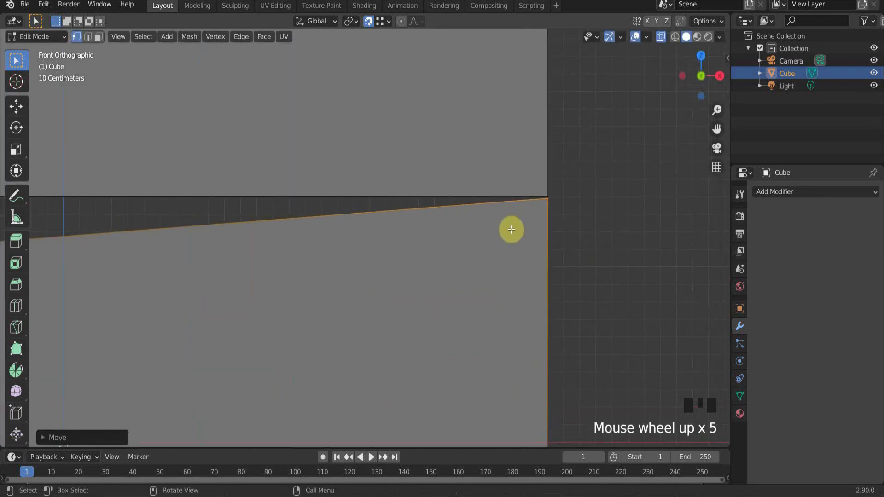
scroll(573, 204, "up", 4)
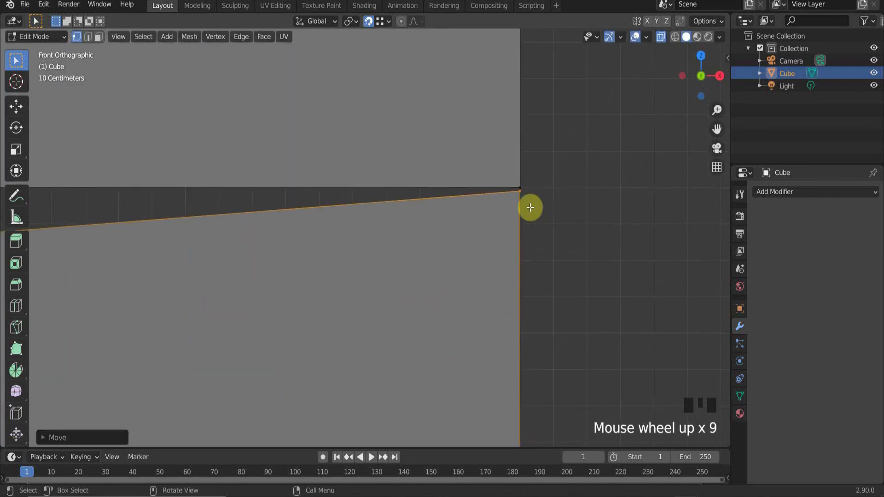
scroll(530, 208, "down", 4)
middle_click_drag(531, 209, 35, 223, "shift")
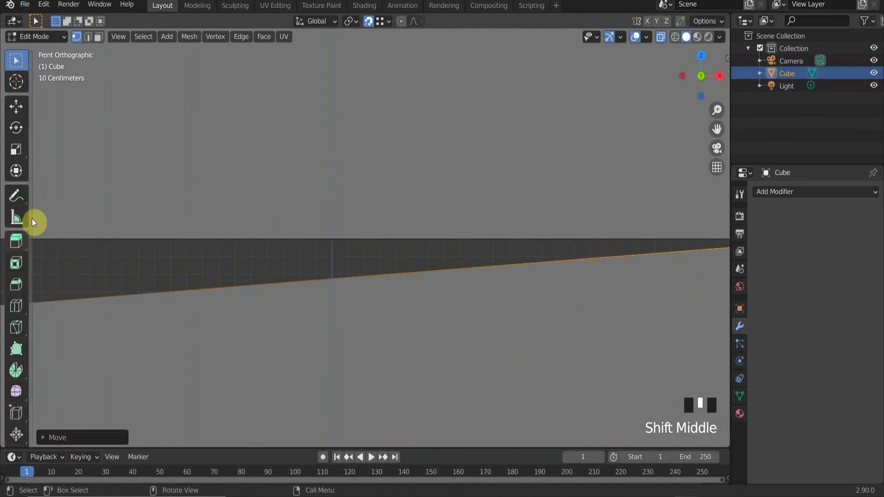
scroll(204, 210, "down", 6)
middle_click_drag(138, 217, 338, 264, "shift")
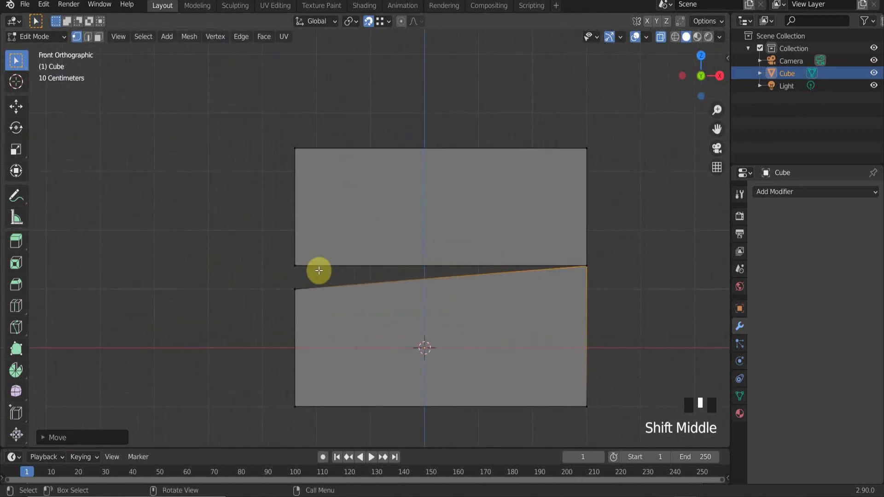
left_click(305, 297)
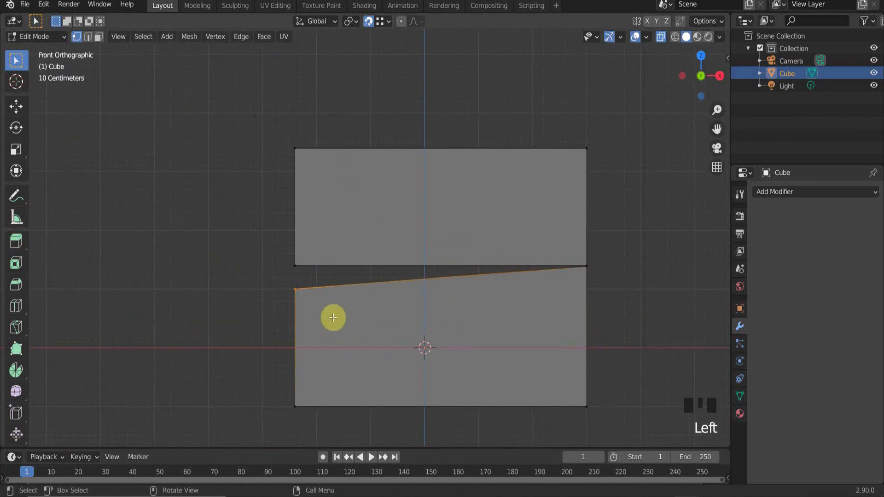
key("g")
key("z")
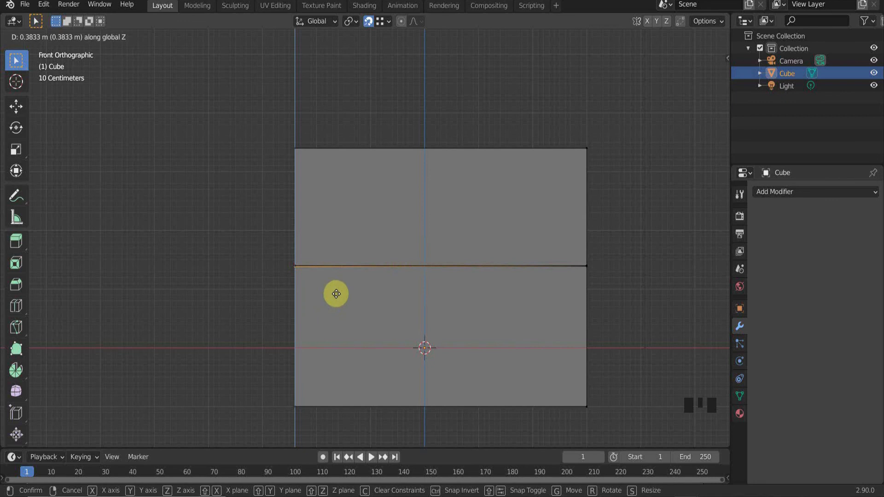
left_click(336, 294)
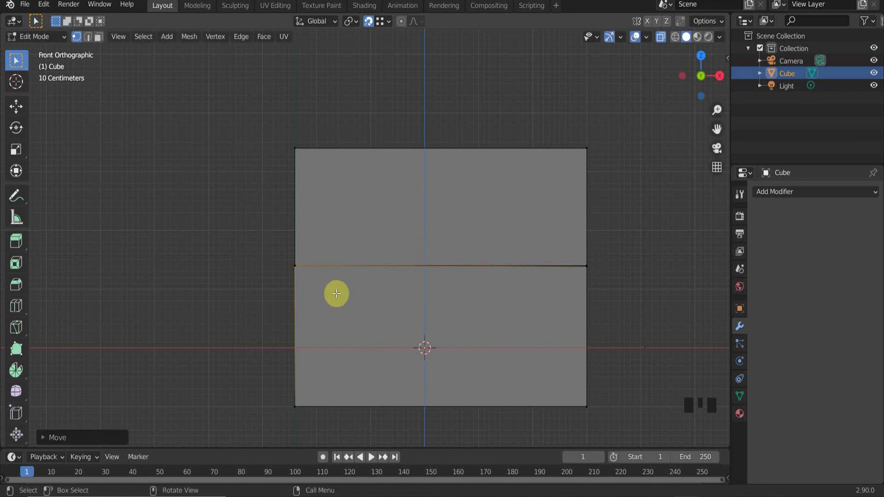
Inspect the junction between the two boxes at the -X corner and review the available snapping targets
scroll(270, 270, "up", 8)
scroll(354, 254, "up", 3)
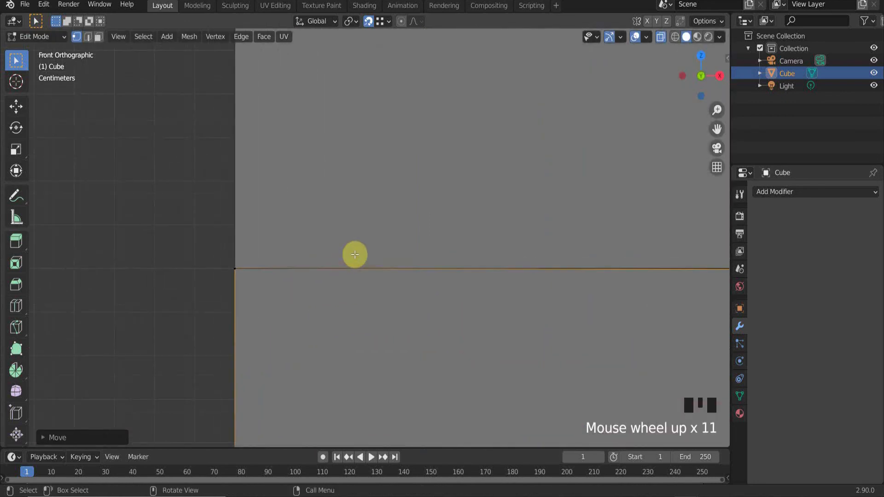
scroll(348, 257, "down", 4)
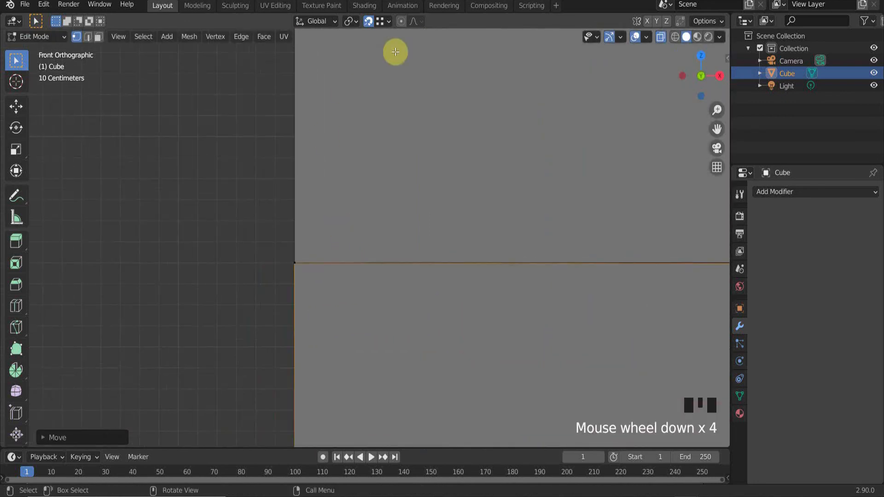
left_click(388, 21)
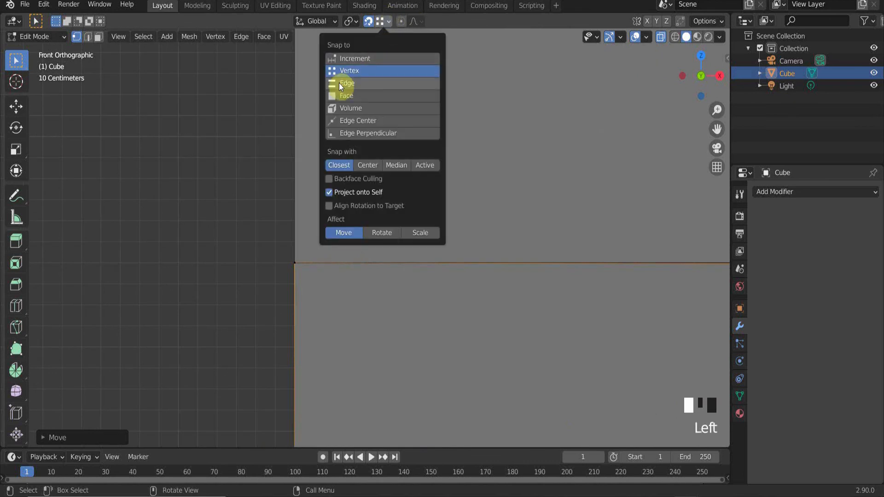
scroll(250, 250, "down", 8)
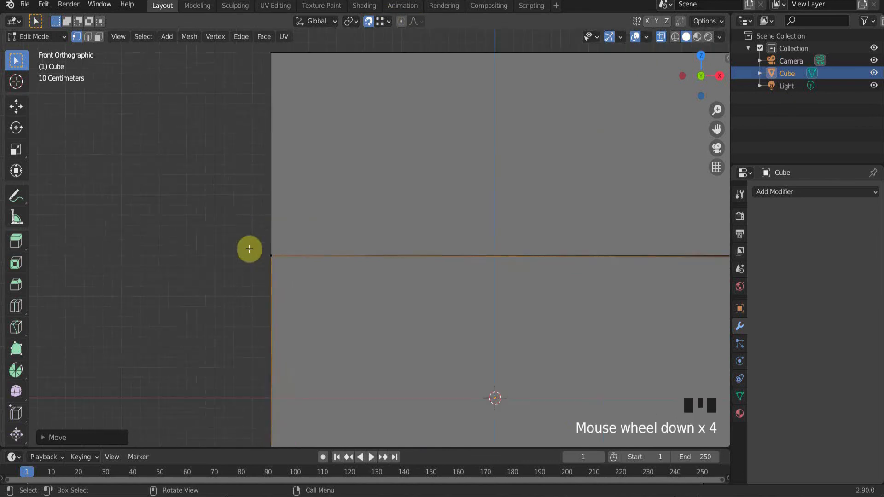
scroll(250, 250, "down", 1)
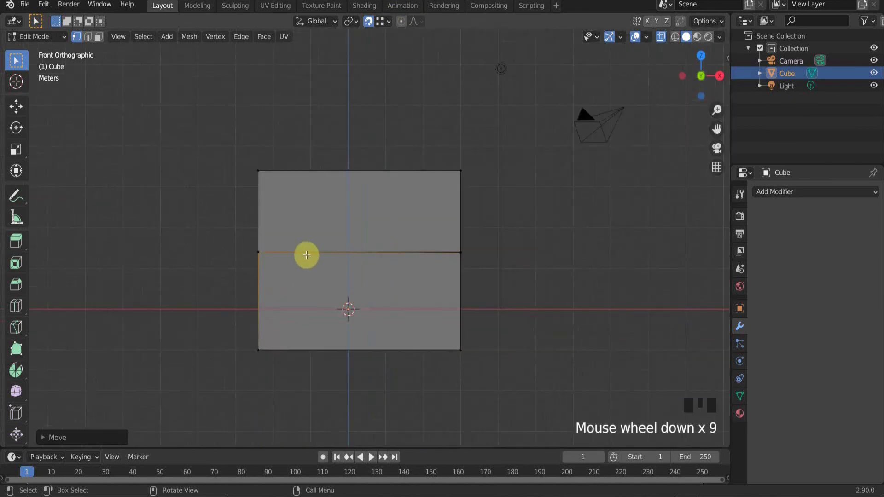
Switch to edge selection and try to move the edge at the junction of the two boxes
left_click(88, 37)
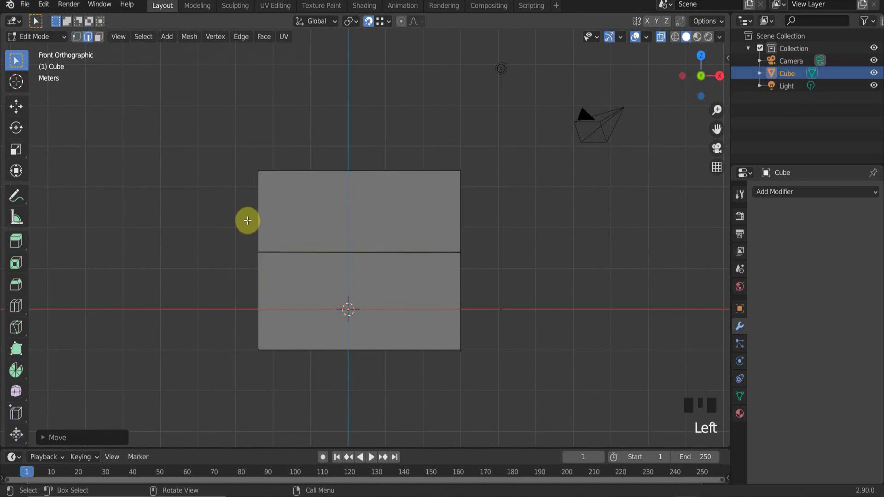
left_click(336, 253)
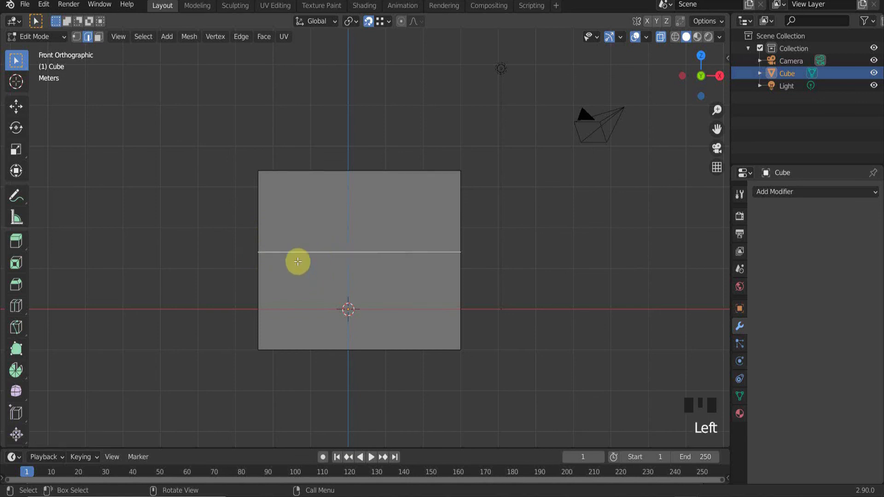
key("g")
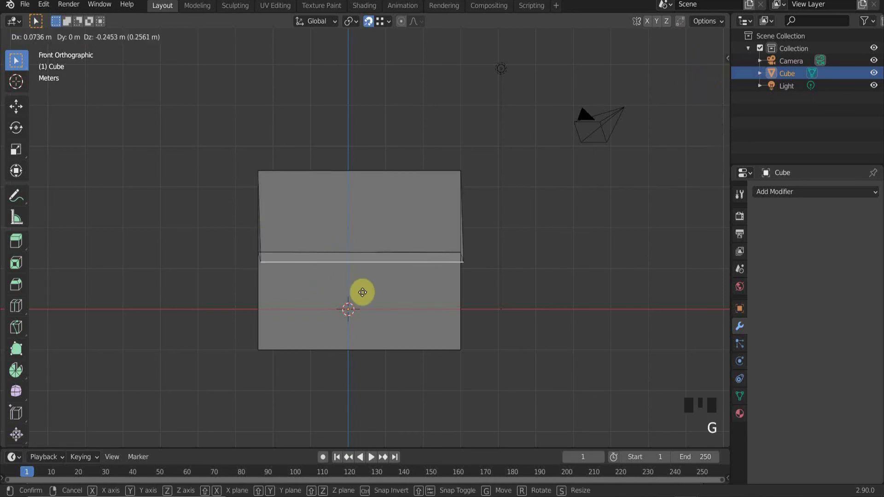
right_click(350, 263)
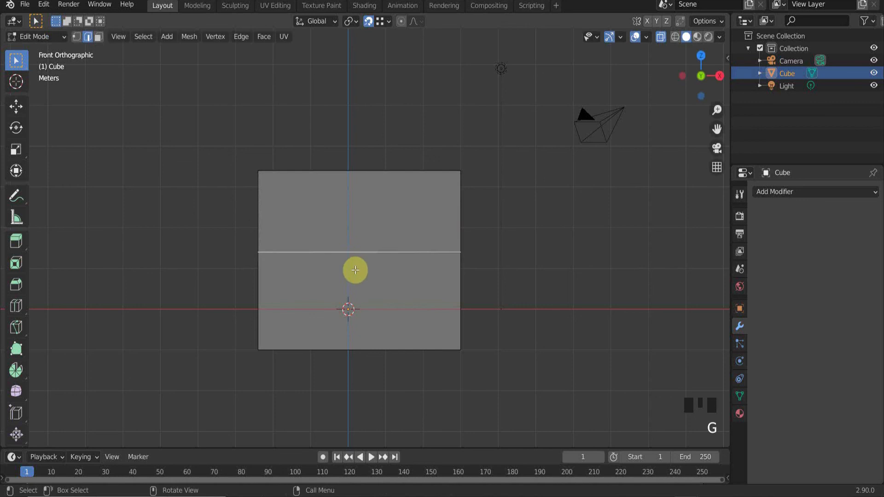
Undo the moves that raised the lower box's upper corners
key("ctrl+z")
key("ctrl+z")
key("ctrl+z")
key("ctrl+z")
key("ctrl+z")
key("ctrl+z")
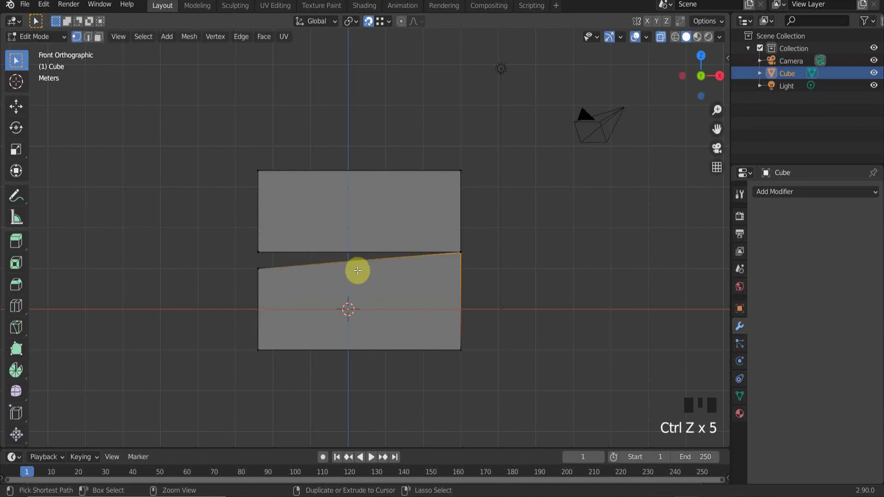
In edge selection mode, select the lower box's upper edges and try to raise them along Z to the upper box
left_click(89, 38)
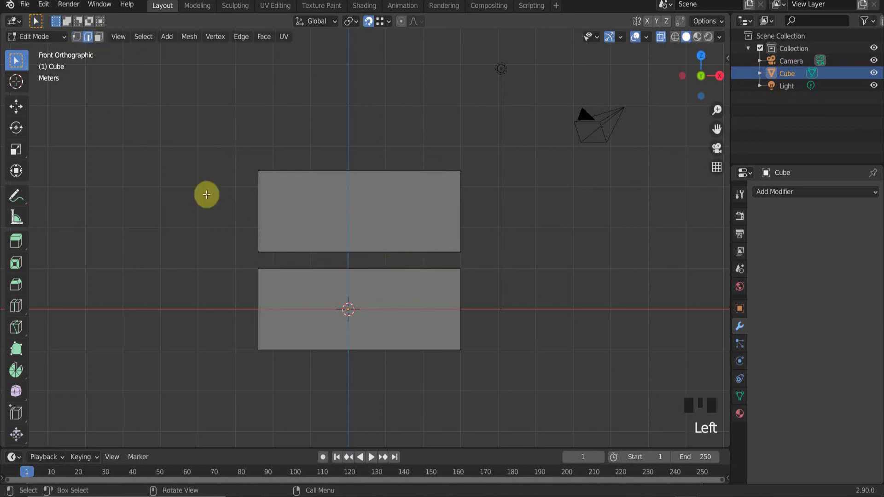
left_click_drag(242, 262, 483, 287)
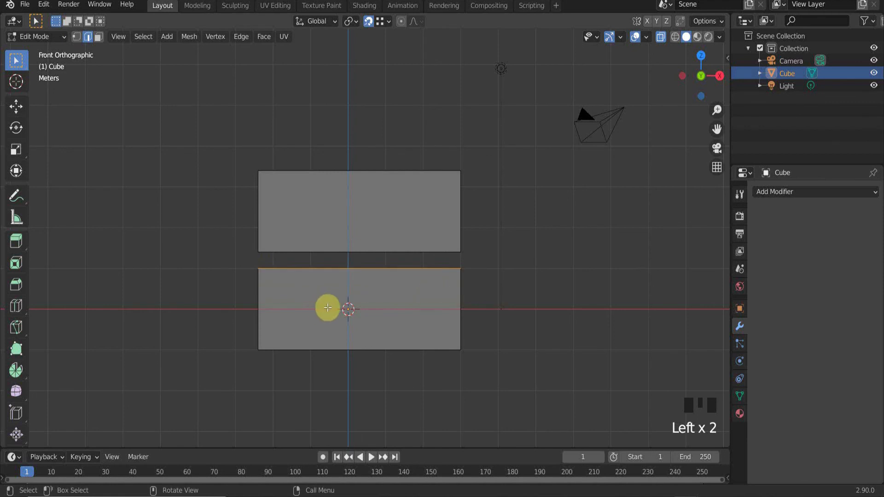
key("g")
key("z")
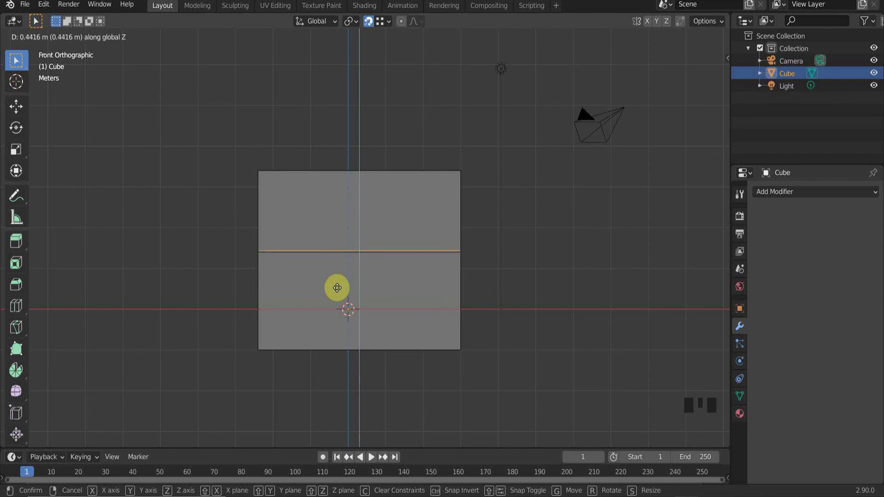
left_click(337, 288)
scroll(327, 257, "up", 5)
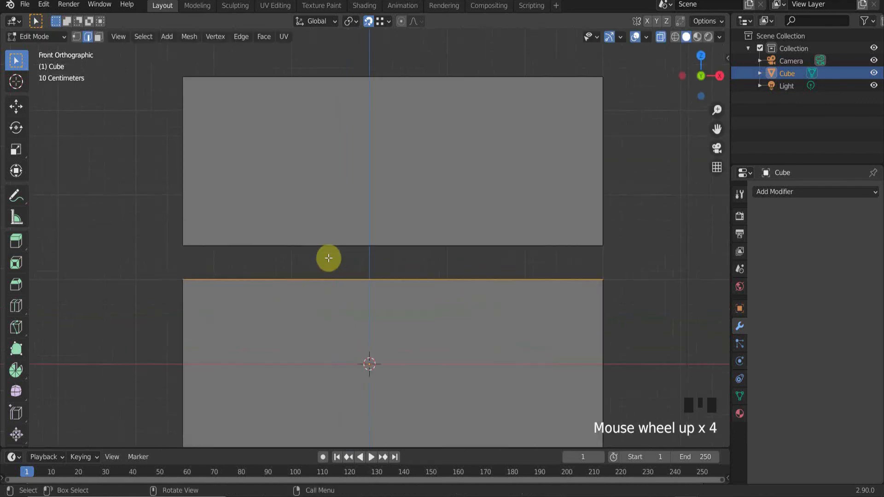
Move the lower box's upper edges up about 0.4 m along Z to meet the upper box
key("g")
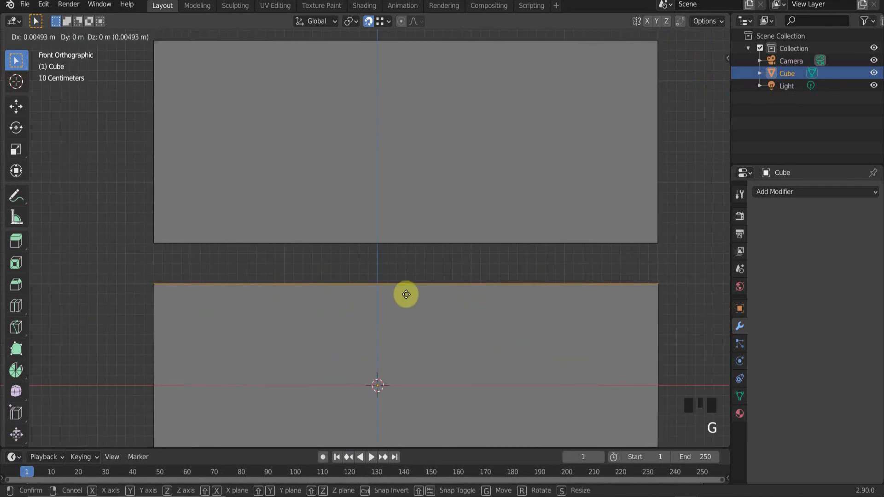
key("z")
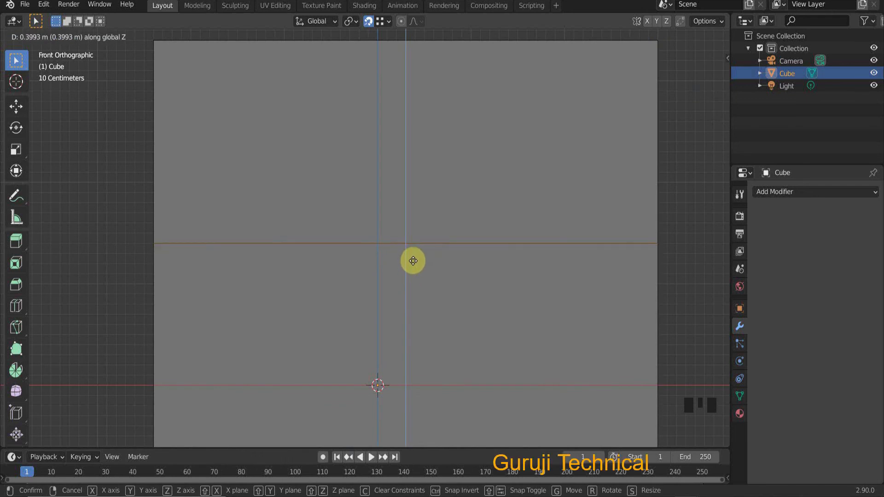
left_click(413, 261)
scroll(395, 253, "down", 2)
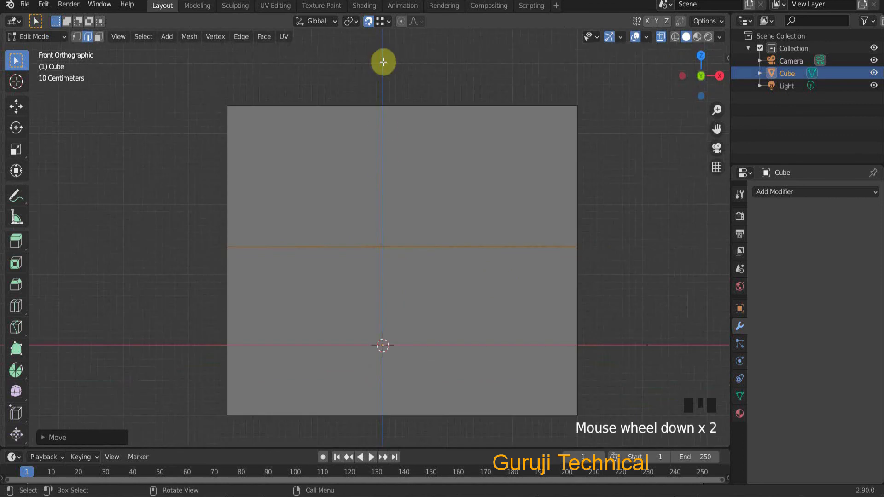
Set the snapping target to Edge
left_click(386, 21)
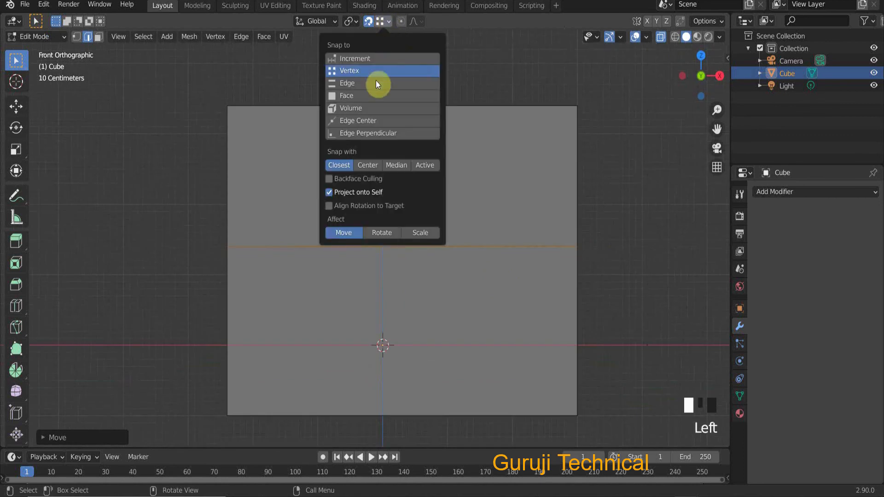
left_click(350, 82)
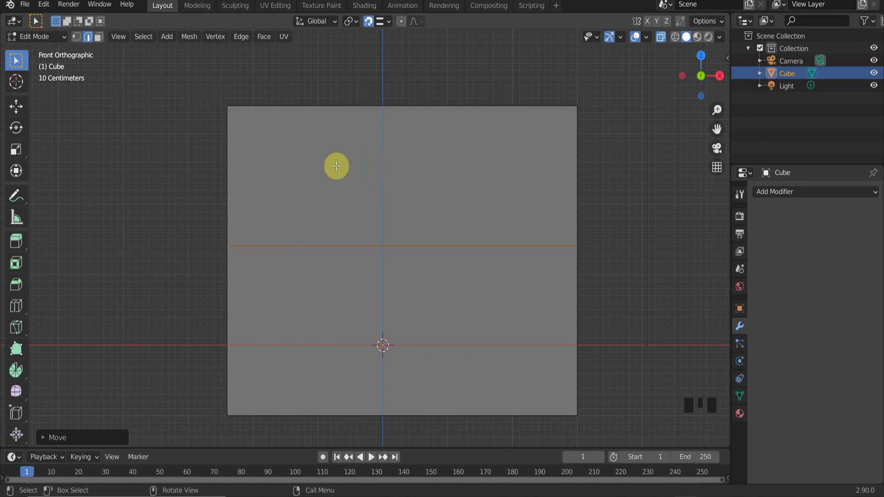
Return to Object Mode and delete the cube object containing both boxes
scroll(283, 133, "down", 2)
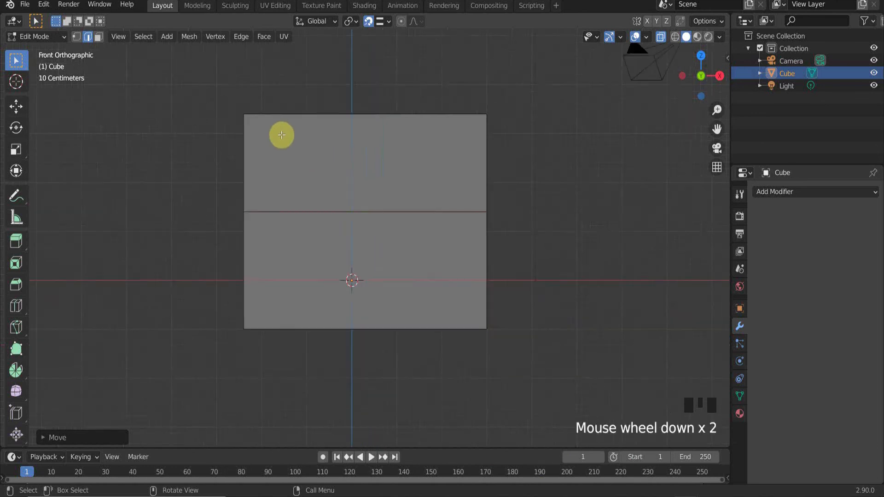
key("Tab")
key("x")
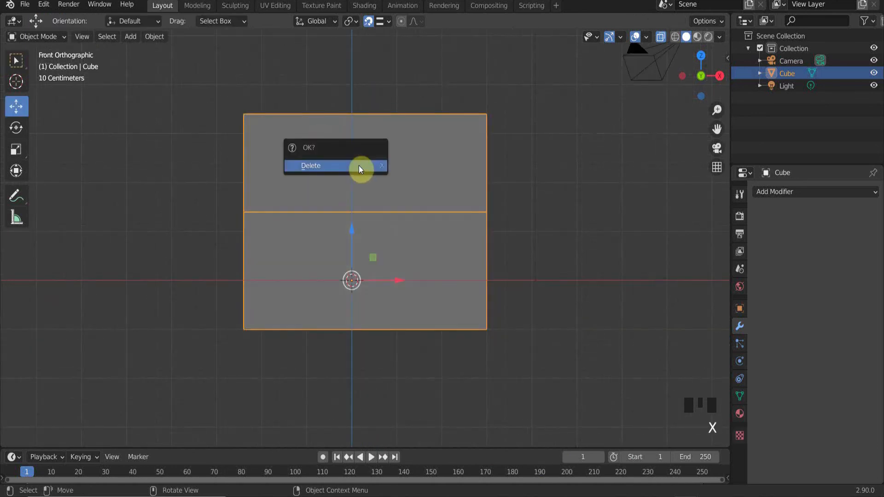
left_click(358, 165)
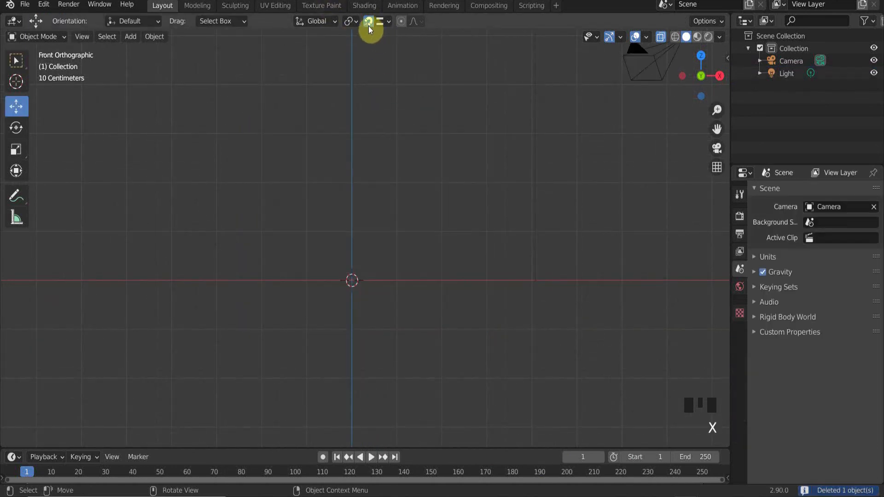
Review the available transform pivot point and transform orientation options
left_click(353, 23)
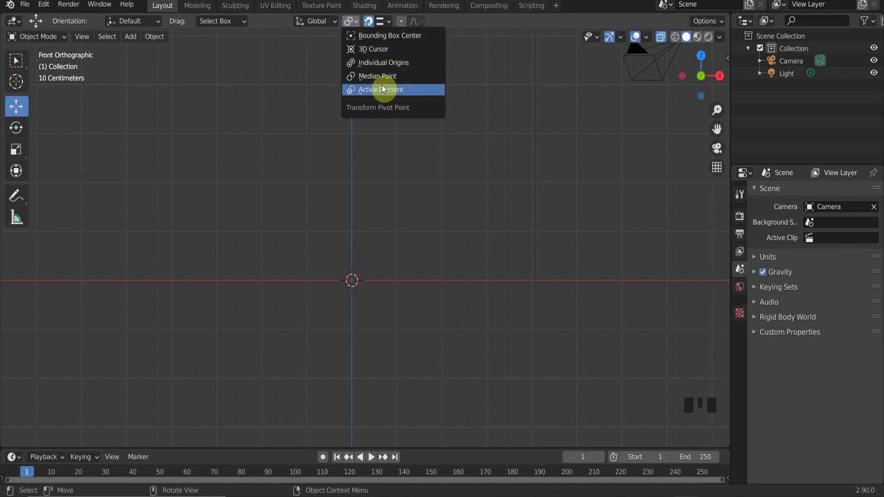
left_click(394, 63)
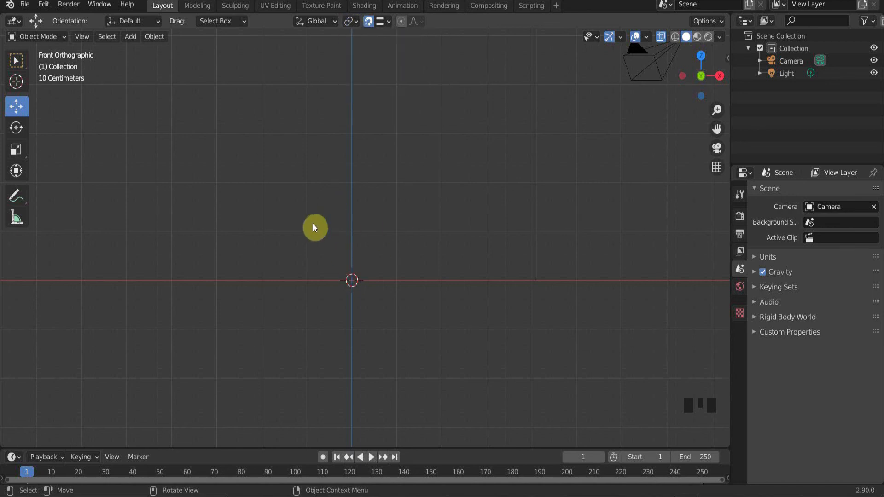
left_click(319, 28)
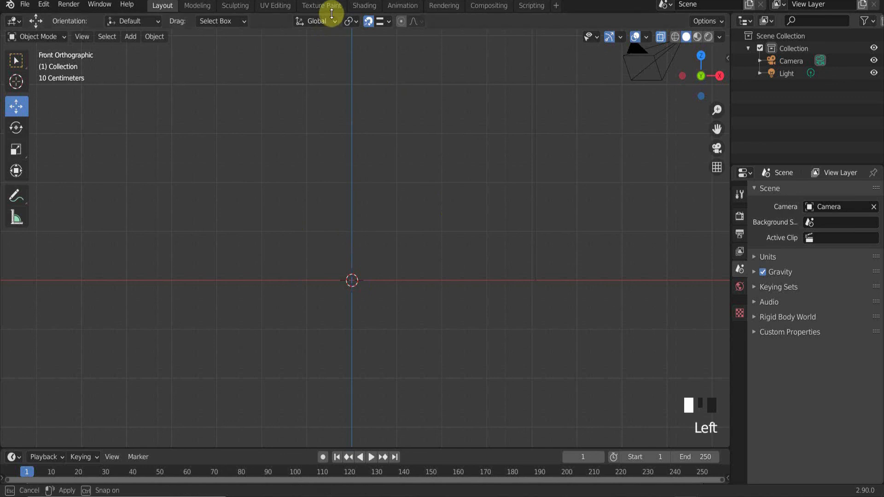
left_click(331, 21)
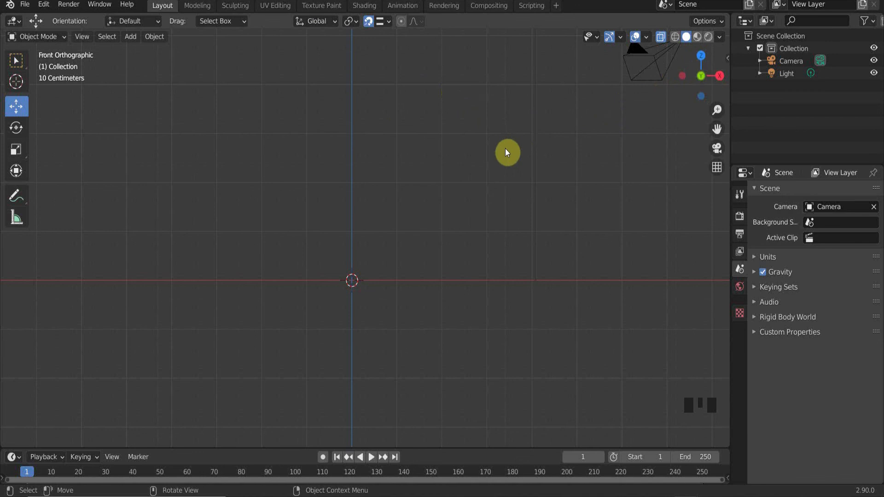
Add a new cube mesh at the world origin
middle_click_drag(504, 148, 407, 164, "shift")
scroll(405, 165, "down", 3)
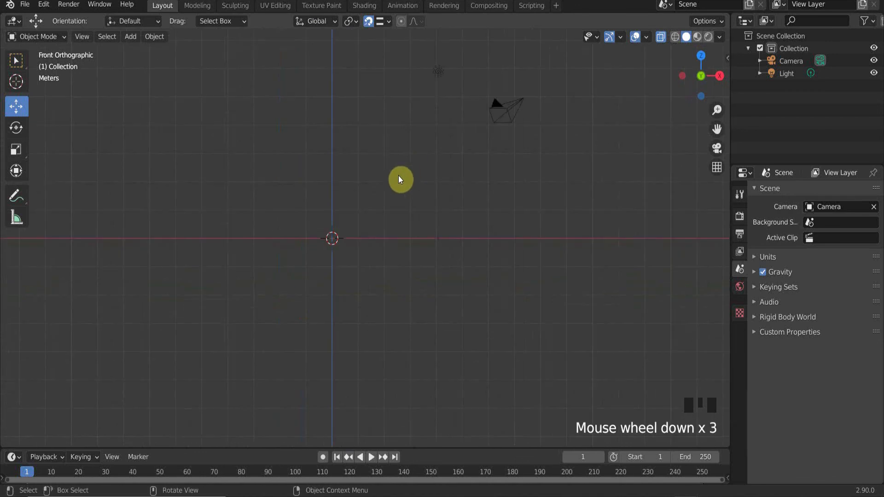
key("shift+a")
mouse_move(400, 171)
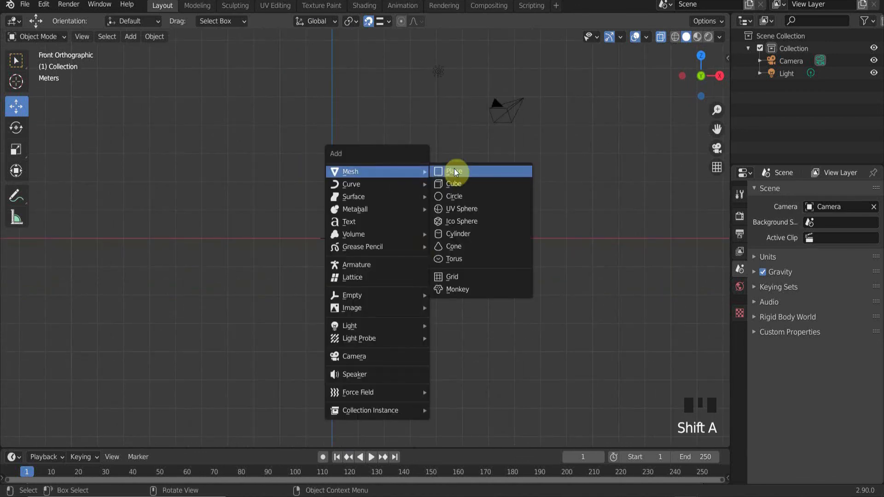
left_click(452, 181)
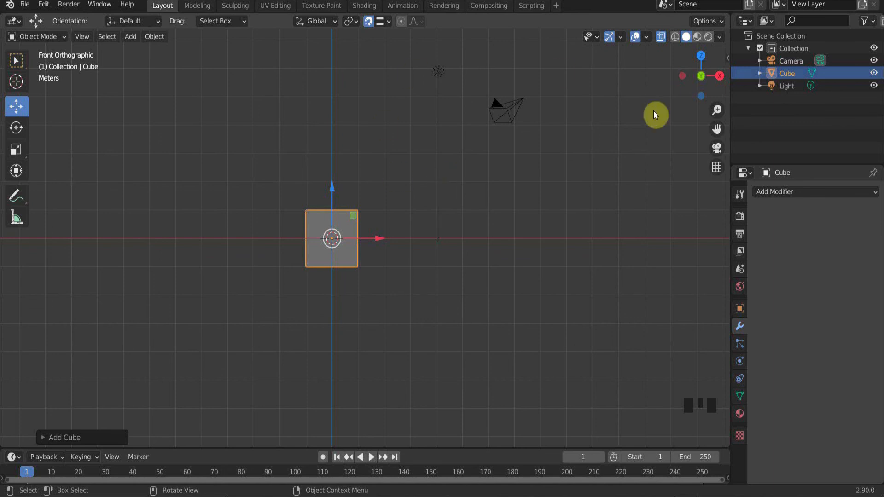
Toggle the viewport gizmos off and on repeatedly, and hide and restore the viewport overlays
middle_click_drag(460, 193, 412, 200, "shift")
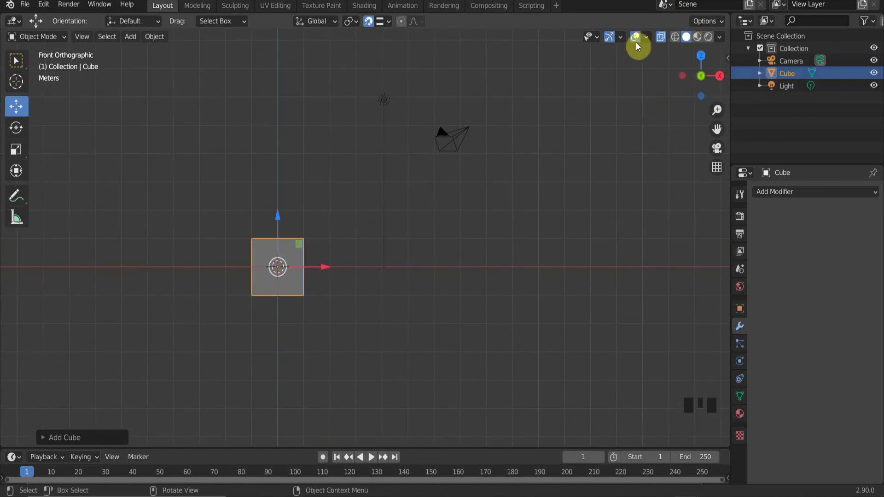
left_click(612, 37)
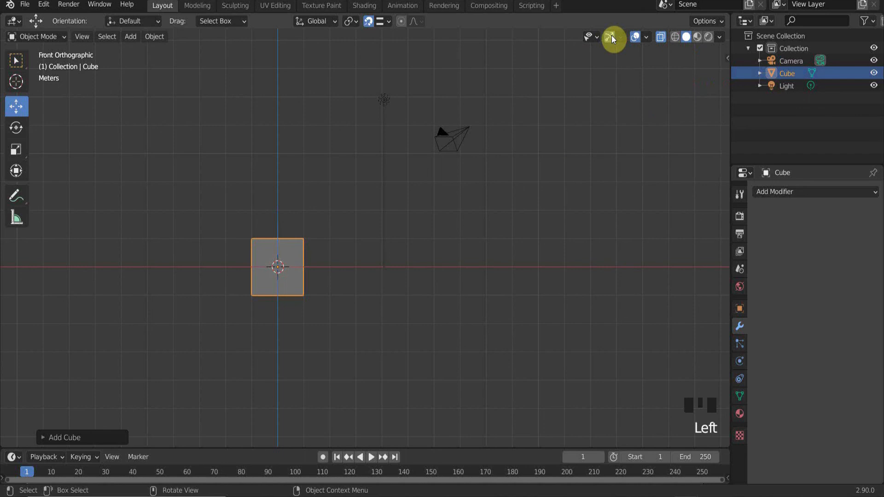
left_click(612, 37)
left_click(612, 37)
left_click(611, 37)
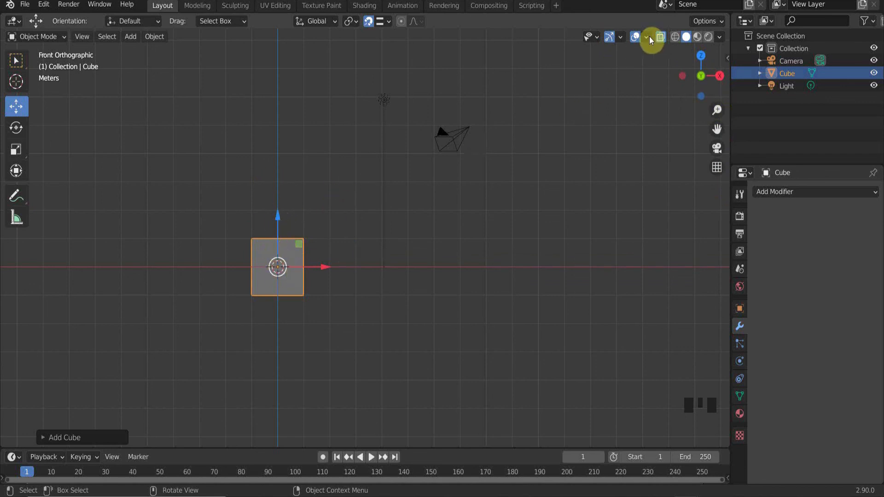
left_click(609, 37)
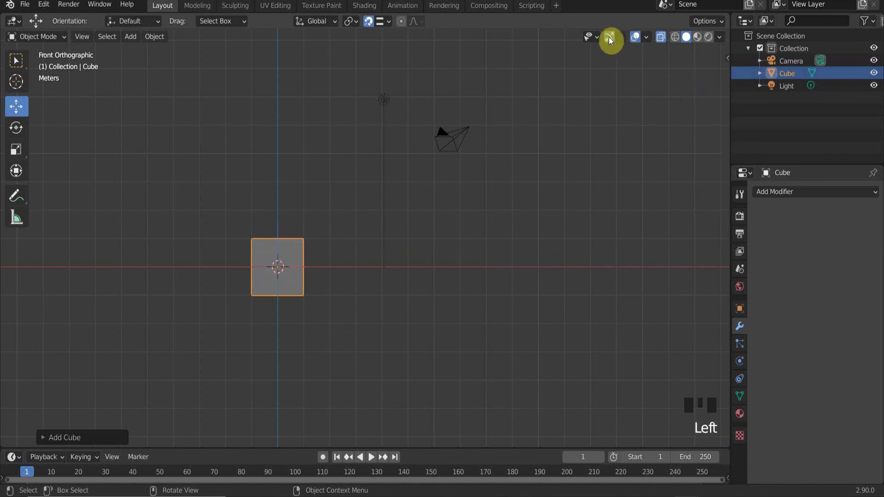
left_click(609, 37)
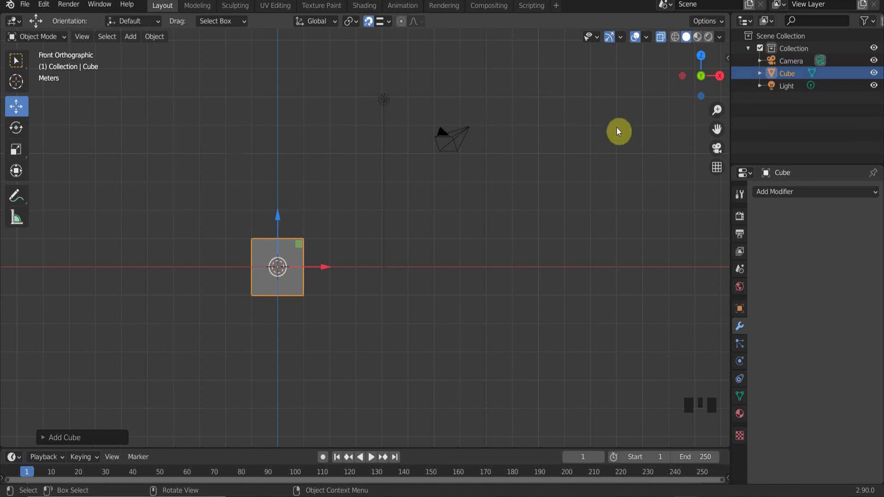
left_click(635, 37)
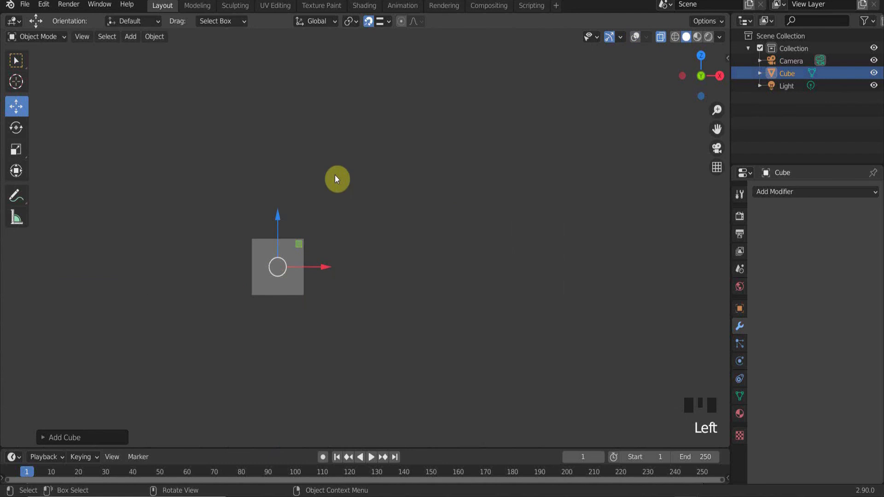
left_click(633, 39)
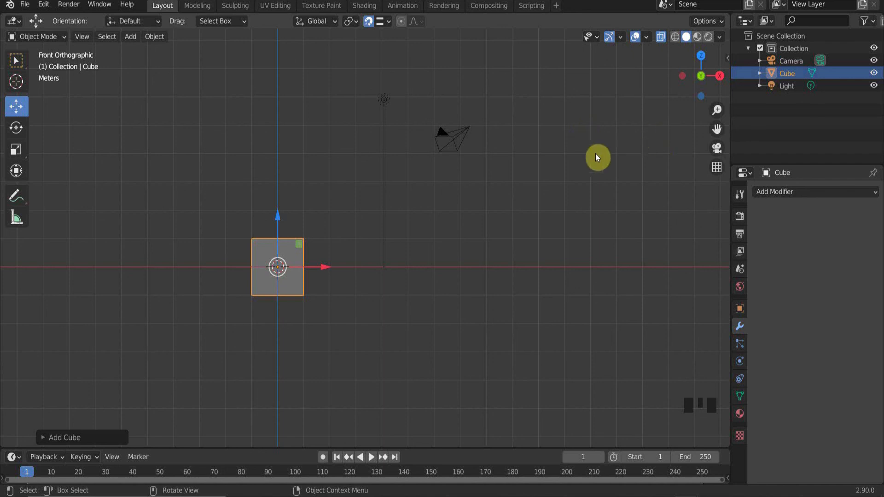
Display the cube's location, rotation, scale and dimensions beside the model and view the cube closer
middle_click_drag(324, 329, 402, 302, "shift")
key("n")
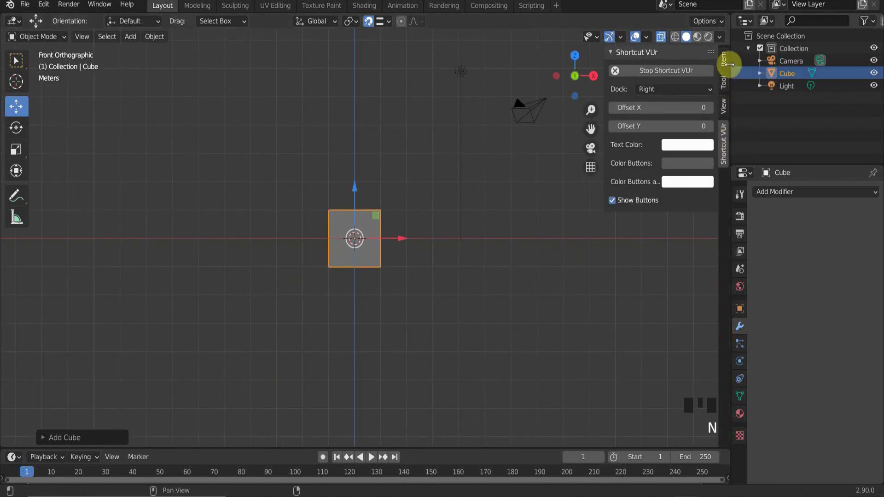
left_click(724, 60)
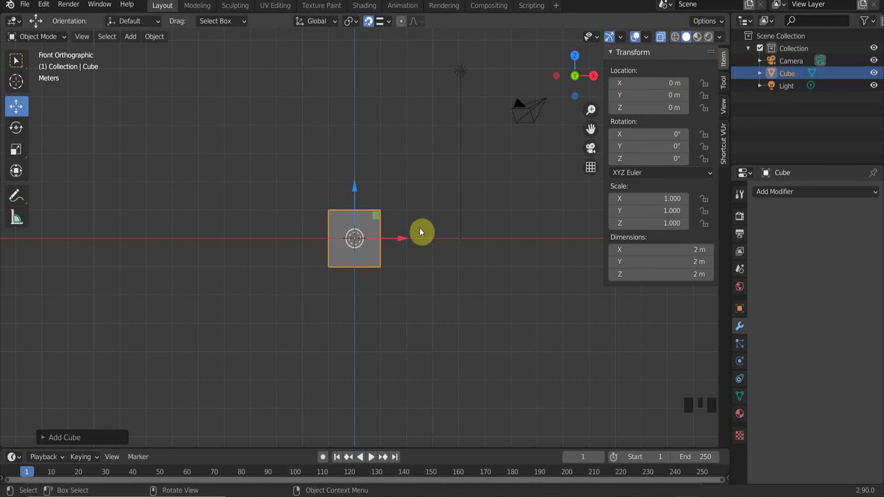
scroll(420, 230, "up", 3)
scroll(420, 231, "up", 1)
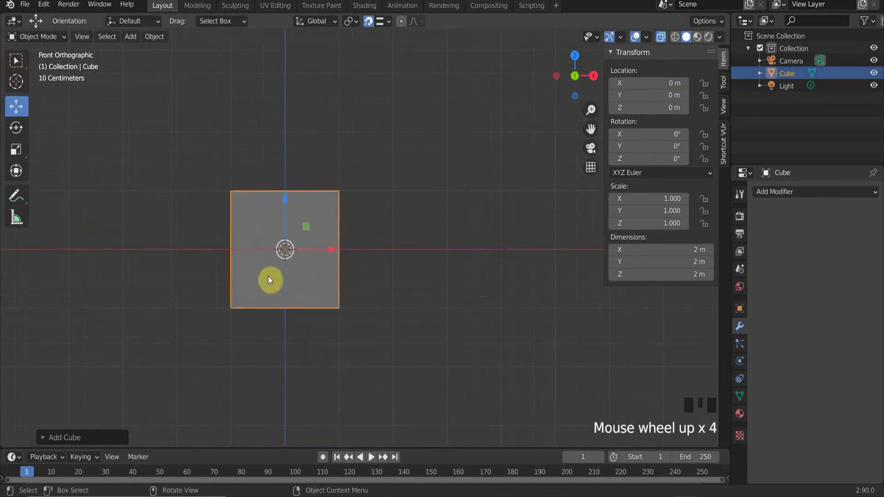
scroll(268, 277, "up", 2)
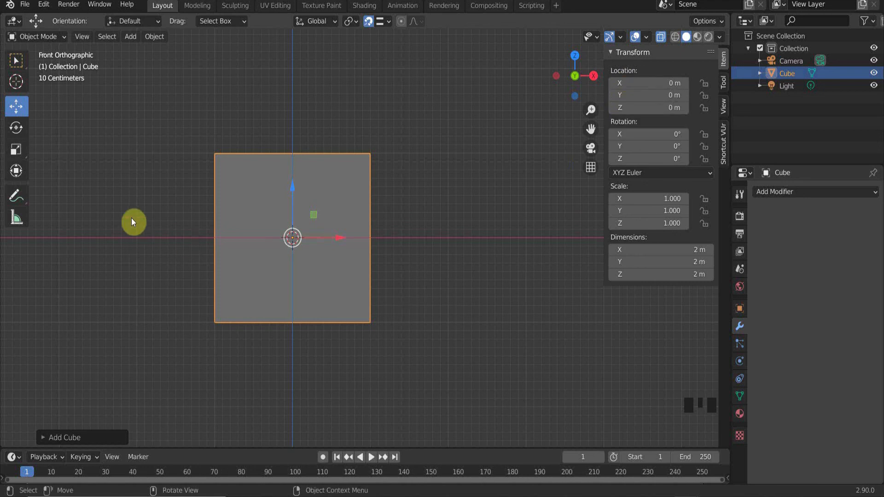
Switch the front orthographic view to perspective and look at the cube on the grid from an angle
scroll(361, 133, "down", 5)
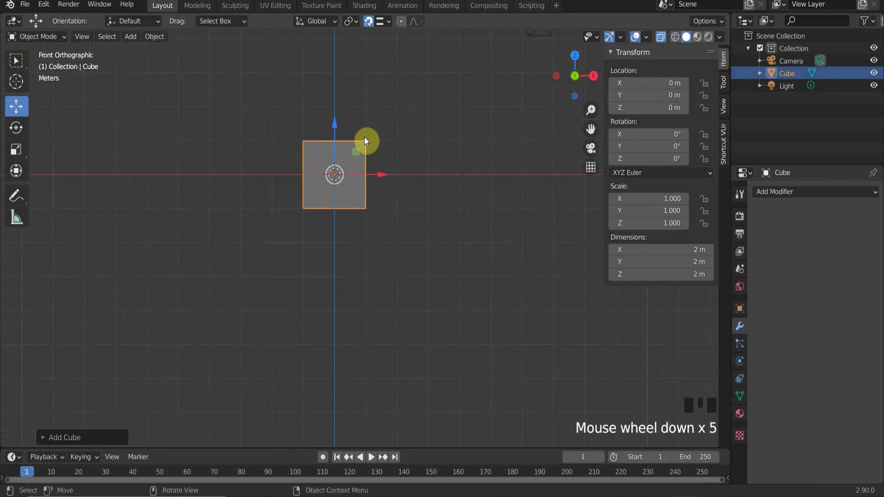
scroll(463, 69, "down", 2)
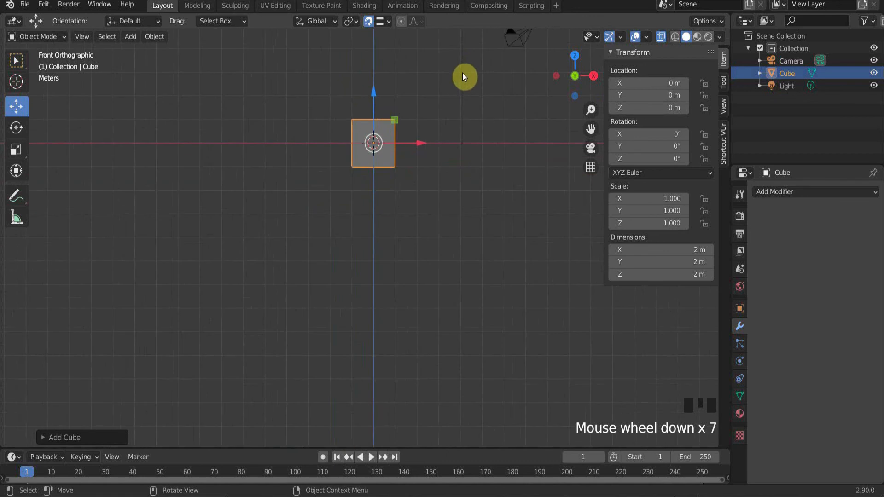
middle_click_drag(459, 90, 416, 229, "shift")
scroll(415, 226, "down", 5)
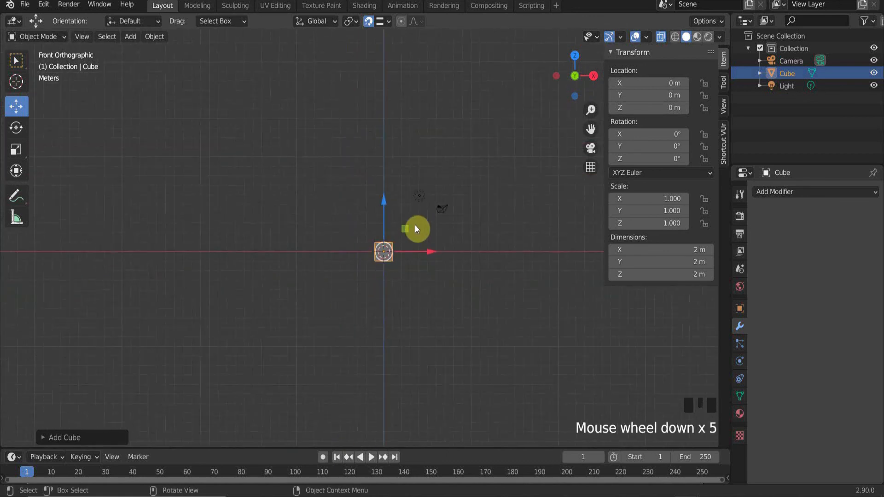
middle_click_drag(436, 199, 318, 223, "shift")
scroll(253, 286, "up", 1)
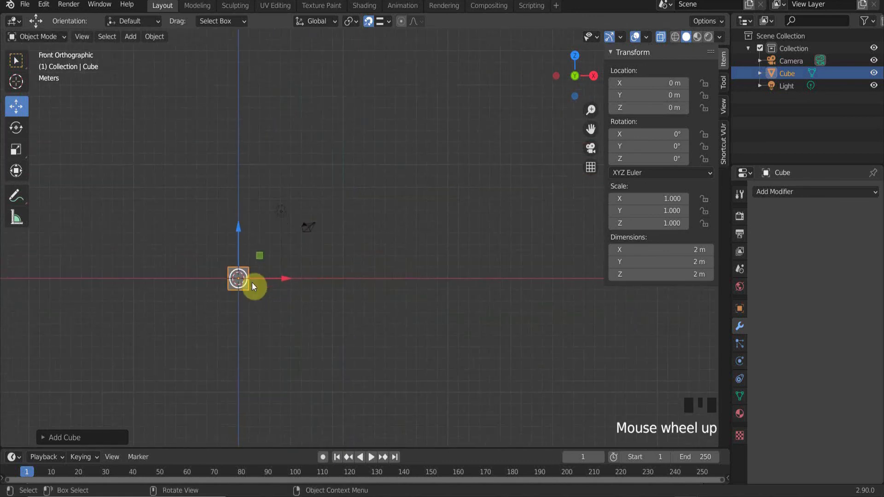
scroll(253, 284, "up", 5)
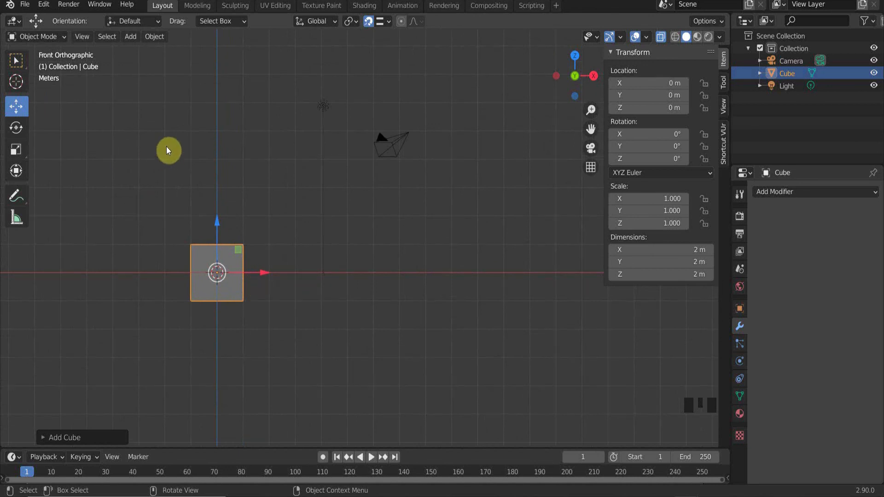
key("KP_5")
scroll(191, 159, "down", 4)
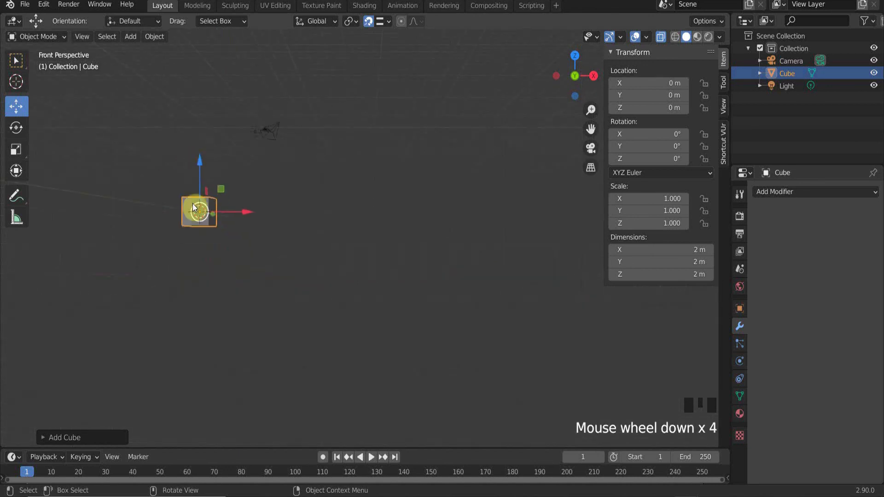
middle_click_drag(193, 209, 248, 225)
middle_click_drag(353, 242, 411, 240, "shift")
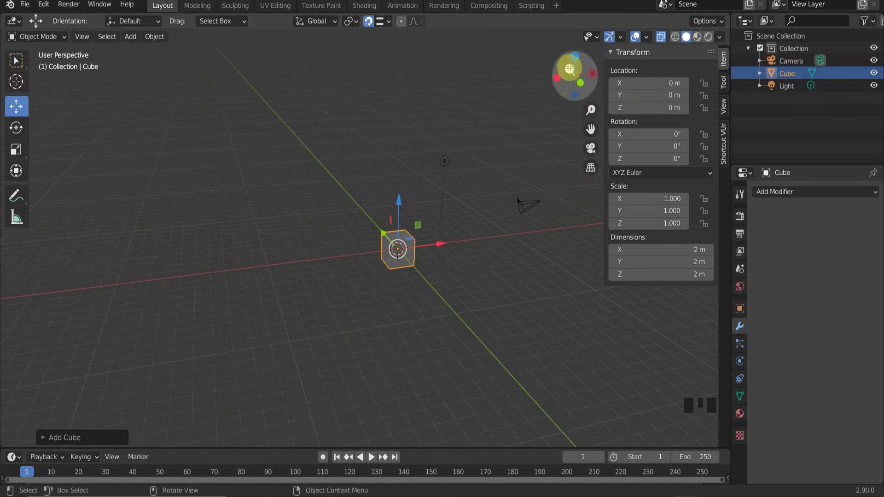
middle_click_drag(445, 246, 439, 214)
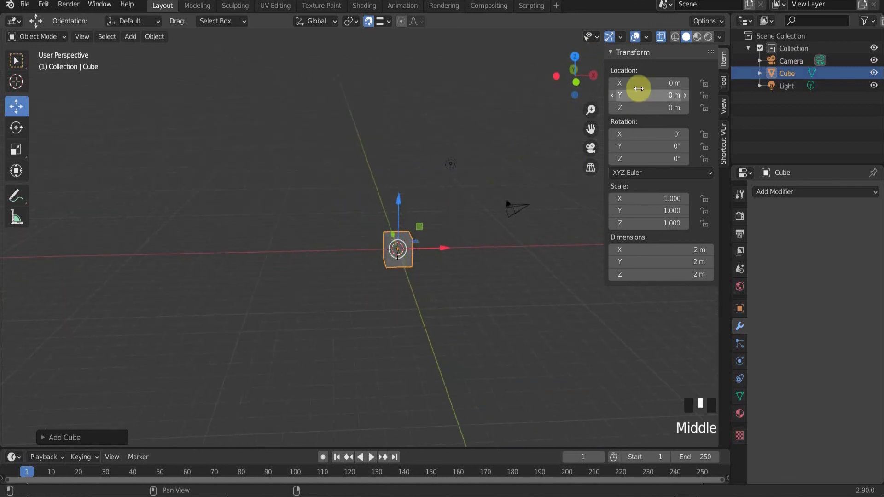
Set the cube's X location to 2.92 m
mouse_move(633, 83)
left_mouse_down()
mouse_move(654, 82)
mouse_move(622, 82)
left_mouse_up()
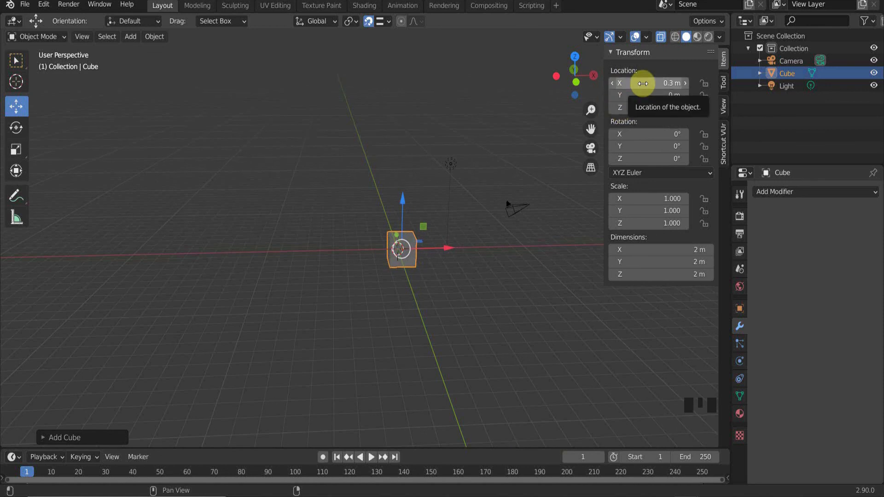
left_click_drag(643, 83, 733, 84)
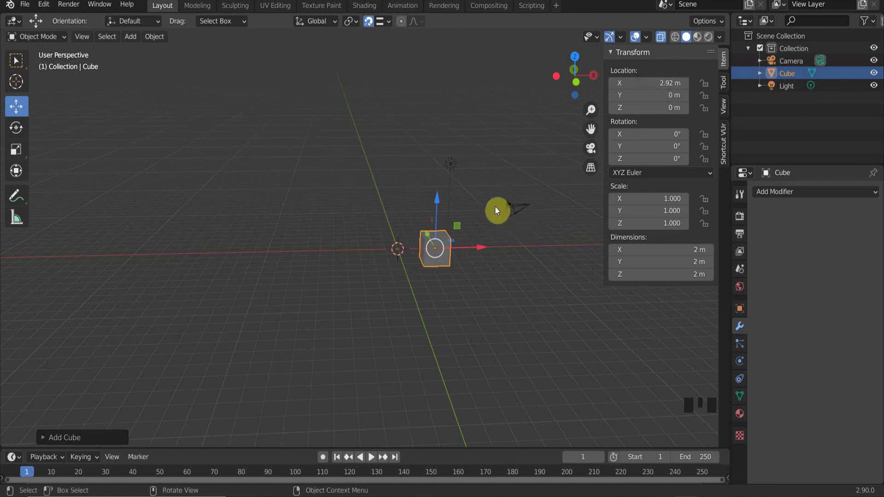
middle_click_drag(499, 179, 367, 205, "shift")
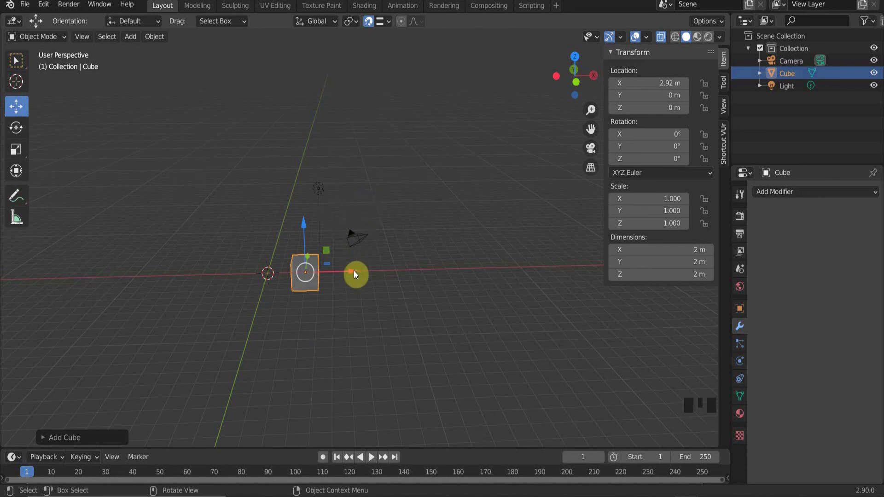
Move the cube along the X axis to about 9.44 m and along the Y axis to about 3.07 m
left_click_drag(354, 271, 385, 275)
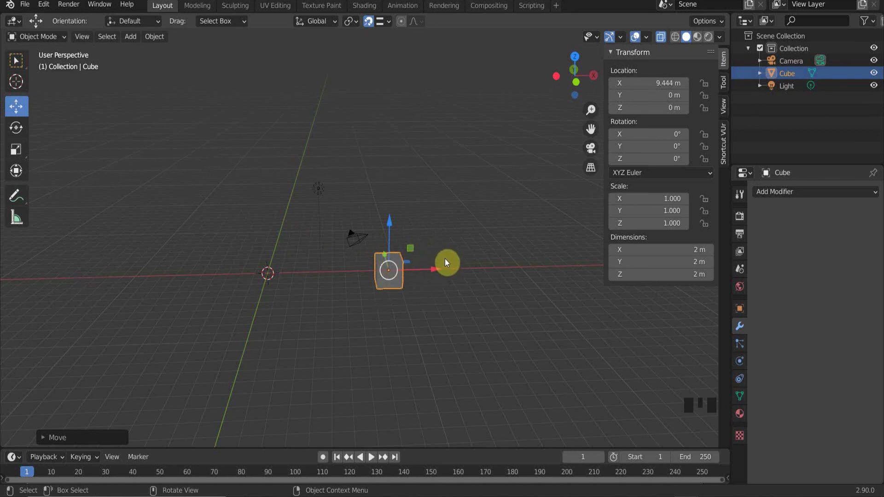
middle_click_drag(444, 261, 326, 279)
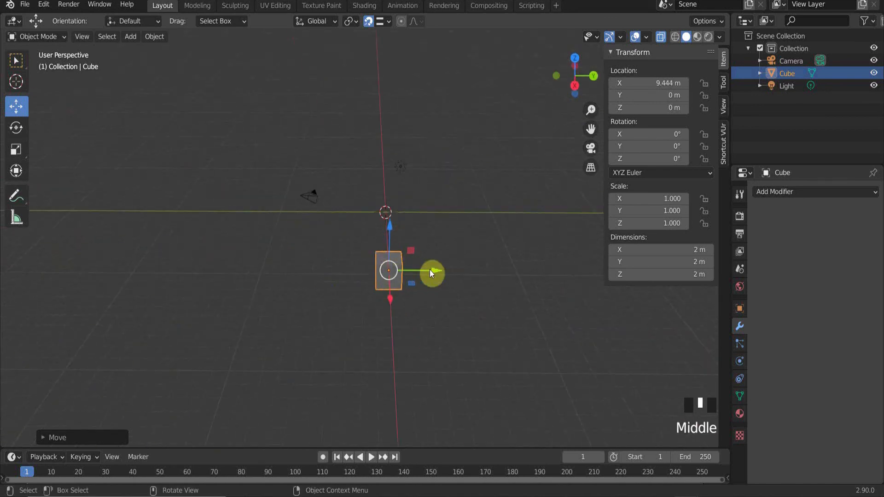
left_click_drag(438, 272, 460, 277)
middle_click_drag(459, 277, 562, 275)
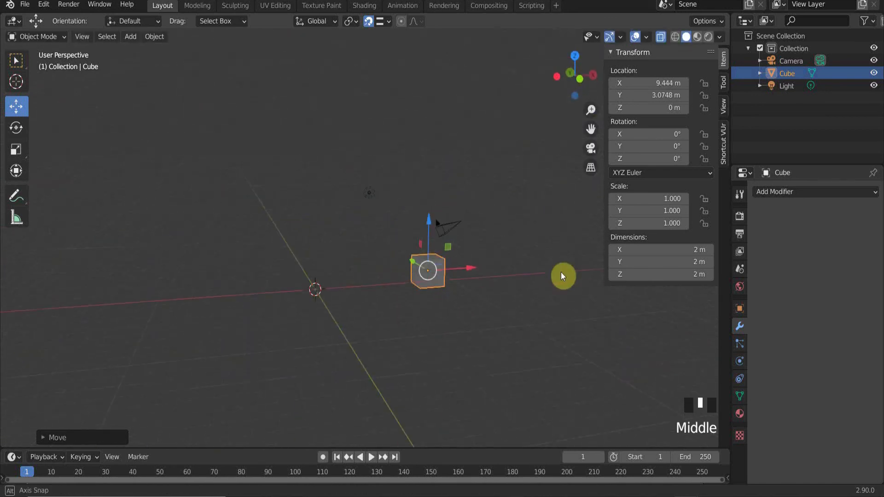
Duplicate the cube, place the copy at about X -3.98 m, Y 6.83 m, Z 0.89 m, and turn snapping off
key("shift+d")
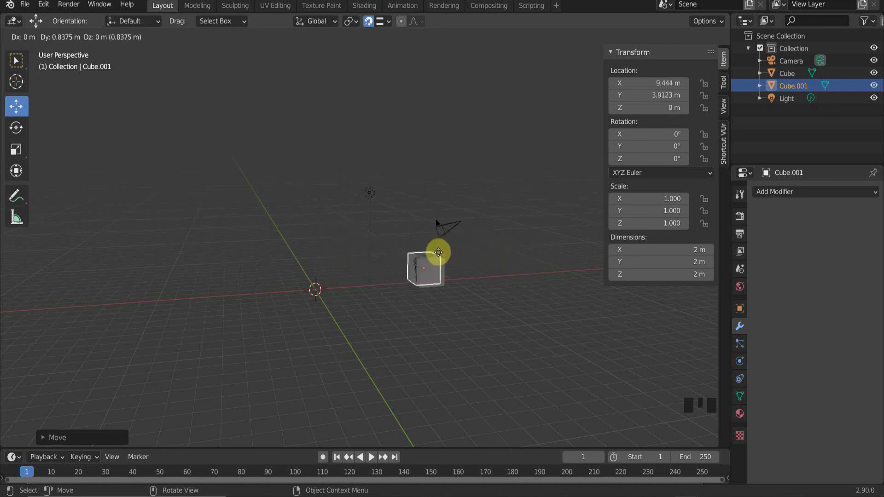
left_click(382, 260)
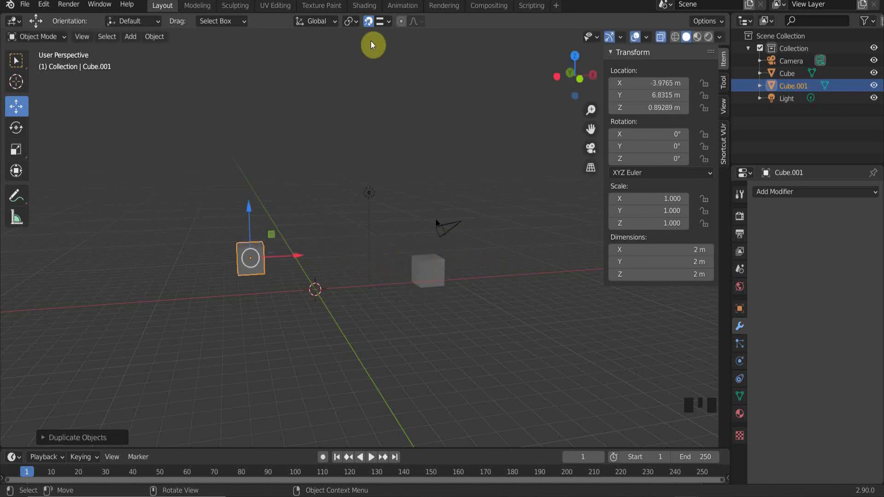
left_click(365, 25)
Move the duplicate cube along the Z axis to about -0.32 m and along the X axis to about 1.61 m
middle_click_drag(316, 222, 365, 221)
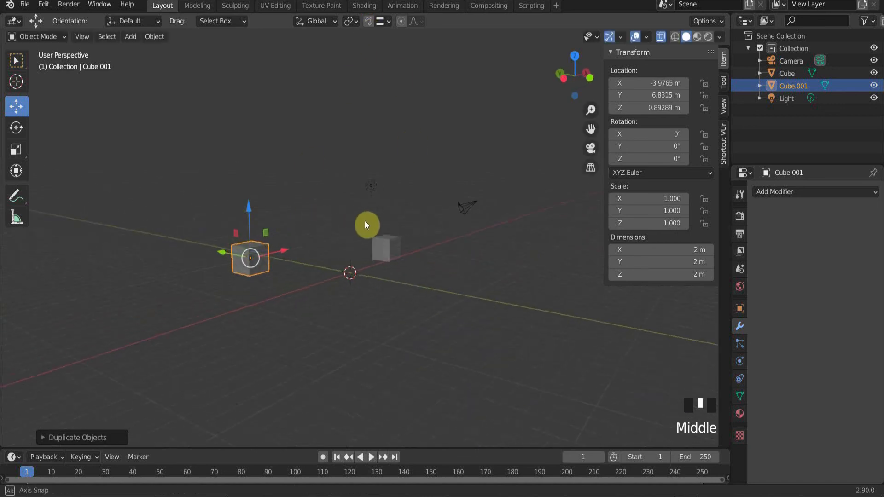
left_click_drag(248, 209, 261, 238)
middle_click_drag(261, 239, 286, 262)
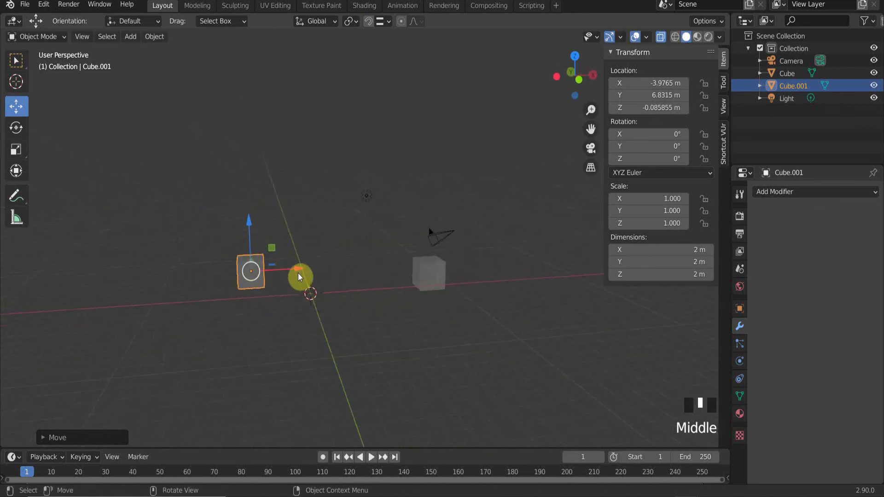
left_click_drag(297, 271, 343, 248)
left_click_drag(321, 215, 322, 218)
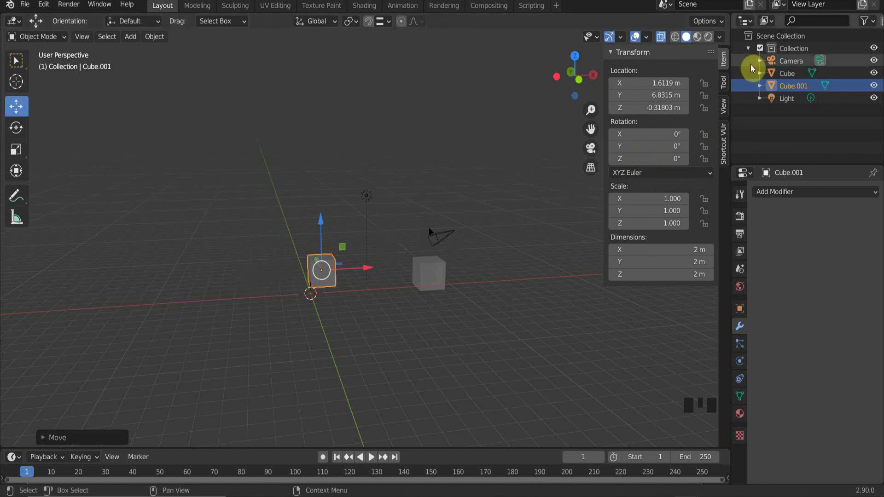
Lock the duplicate cube's X location and its Y location, trying a free move after each lock
left_click(706, 84)
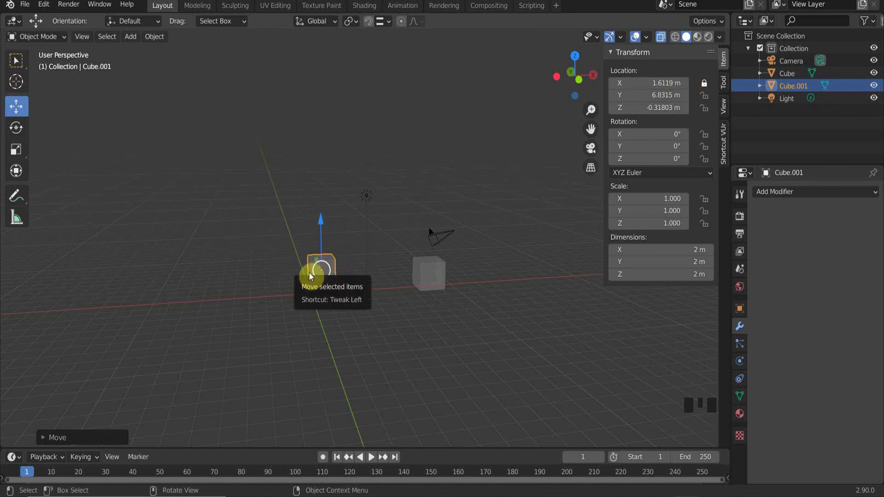
key("g")
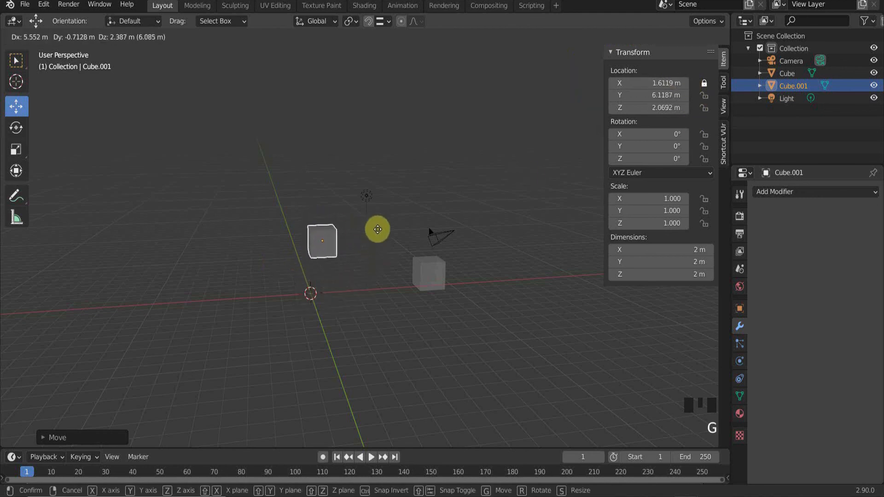
left_click(376, 226)
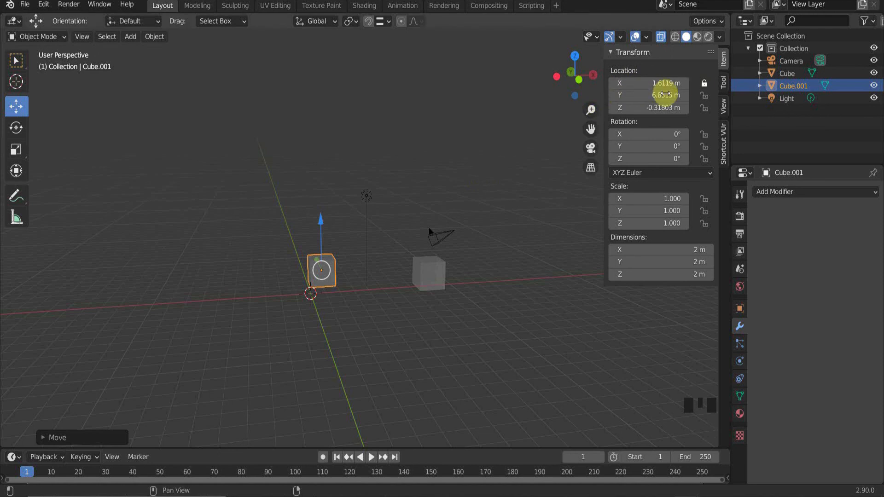
left_click(704, 96)
key("g")
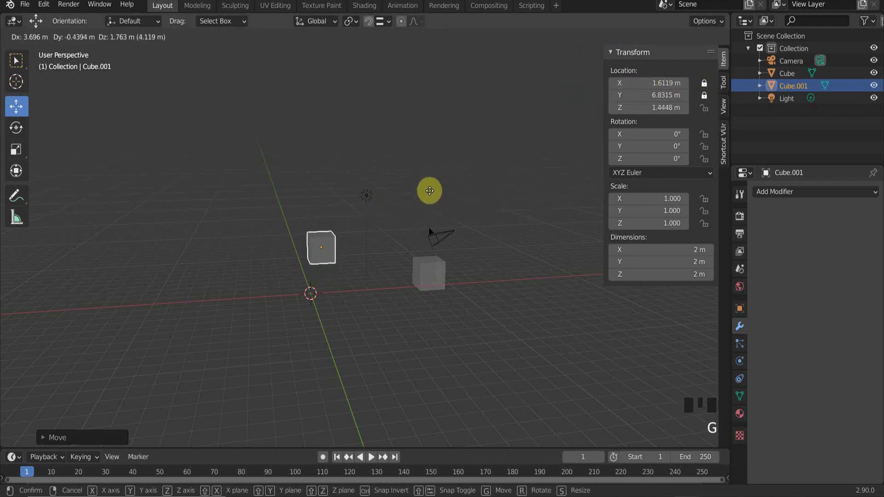
right_click(483, 201)
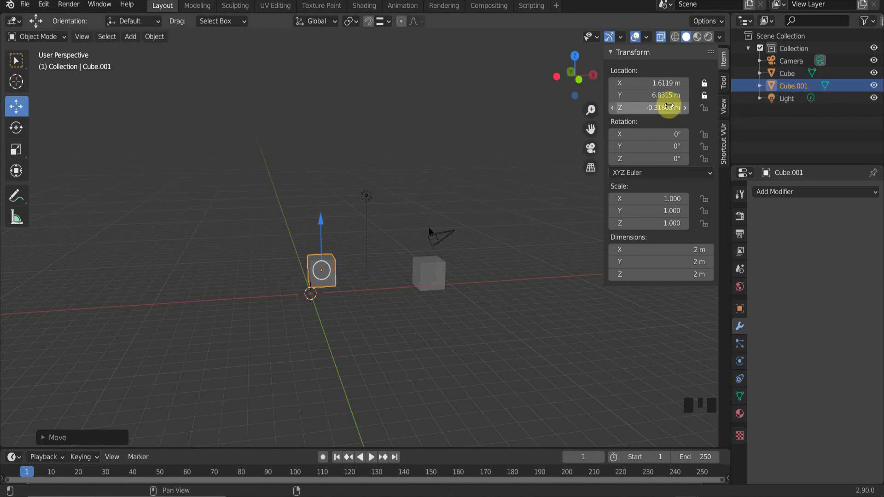
Lock the duplicate cube's Z location as well and try to move the cube
left_click(704, 108)
key("g")
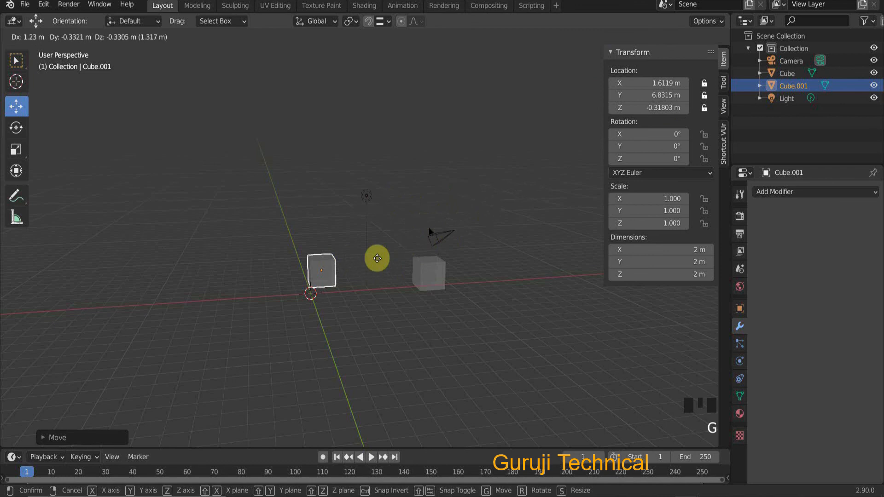
left_click(364, 229)
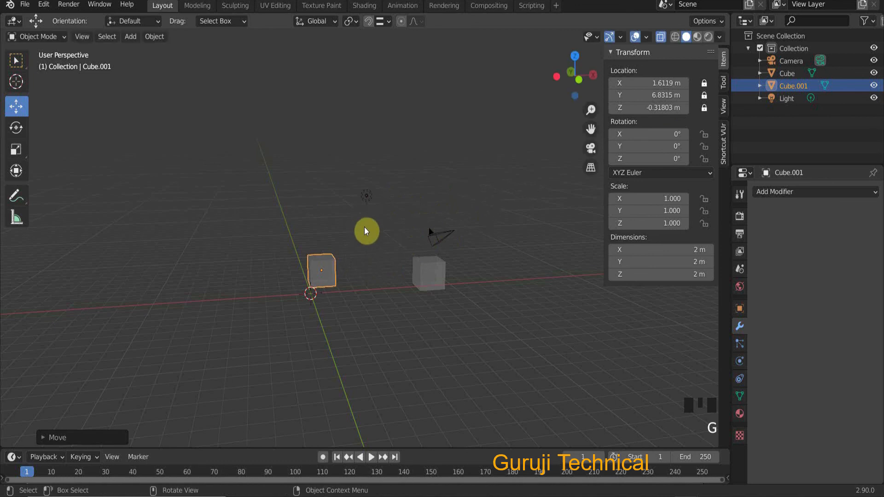
Unlock the duplicate cube's X, Y and Z locations
left_click(704, 107)
left_click(704, 94)
left_click(704, 83)
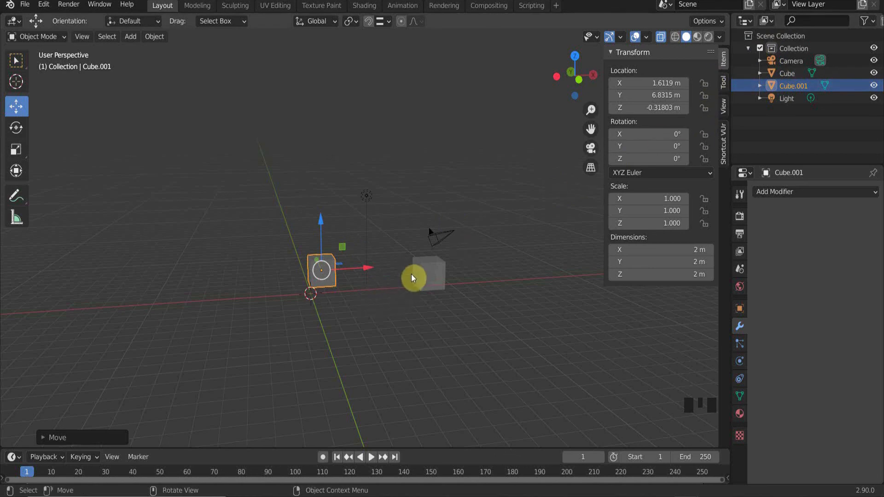
Rotate the duplicate cube to 13.5° on X, 14.2° on Y and 17.3° on Z
left_click(632, 137)
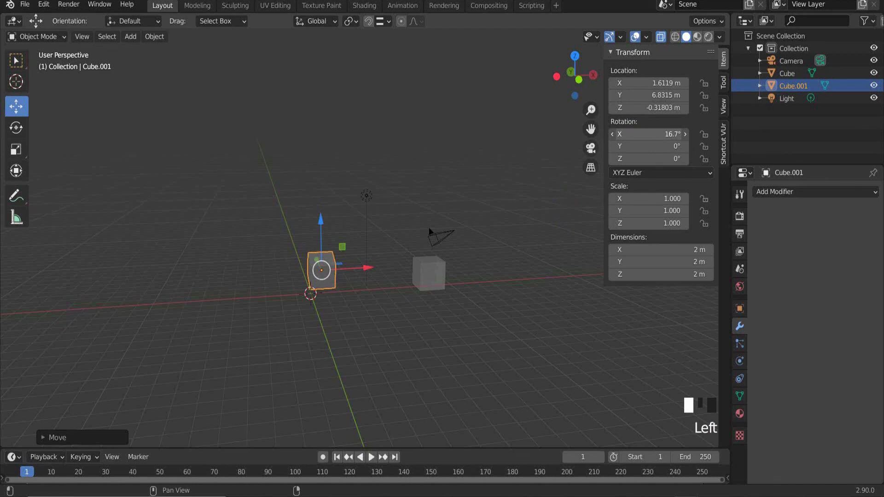
left_click_drag(633, 137, 596, 143)
middle_click_drag(302, 262, 335, 261)
scroll(309, 262, "up", 10)
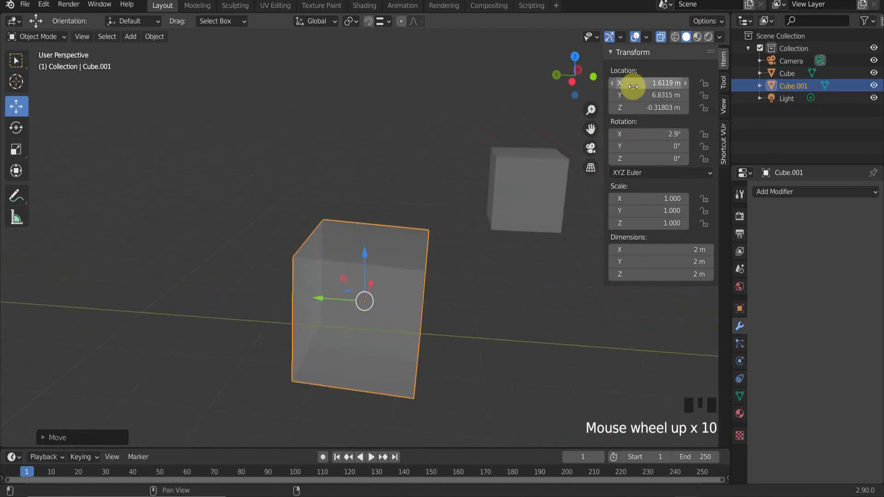
mouse_move(641, 138)
left_mouse_down()
mouse_move(681, 139)
mouse_move(637, 138)
mouse_move(658, 137)
left_mouse_up()
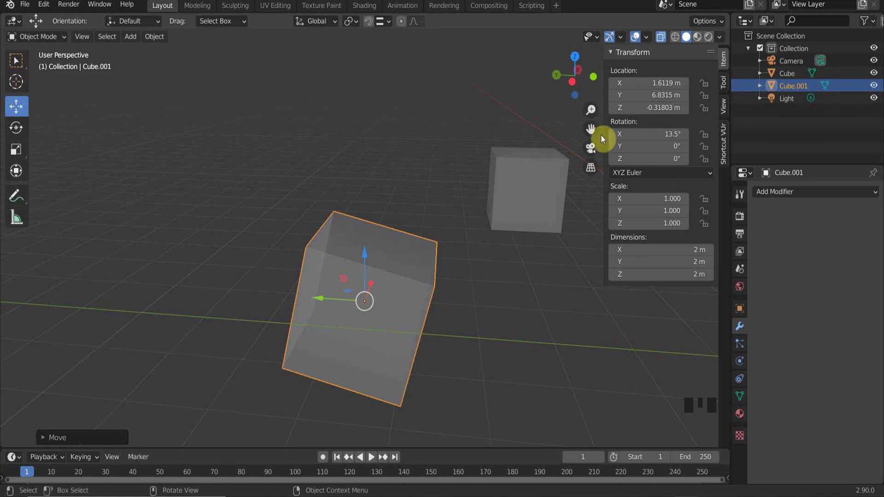
mouse_move(651, 146)
left_mouse_down()
mouse_move(641, 148)
mouse_move(656, 159)
mouse_move(644, 158)
left_mouse_up()
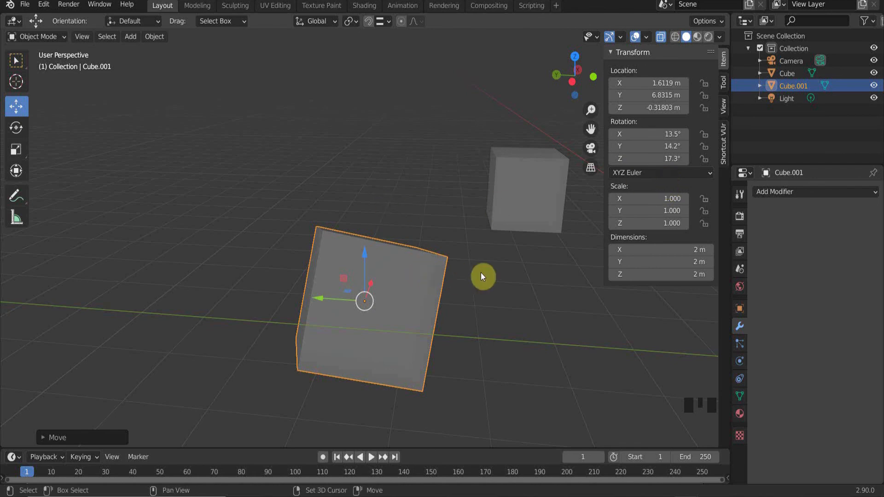
Set the duplicate cube's X scale to 1.960 and look at the stretched shape from the side
middle_click_drag(481, 273, 370, 253, "shift")
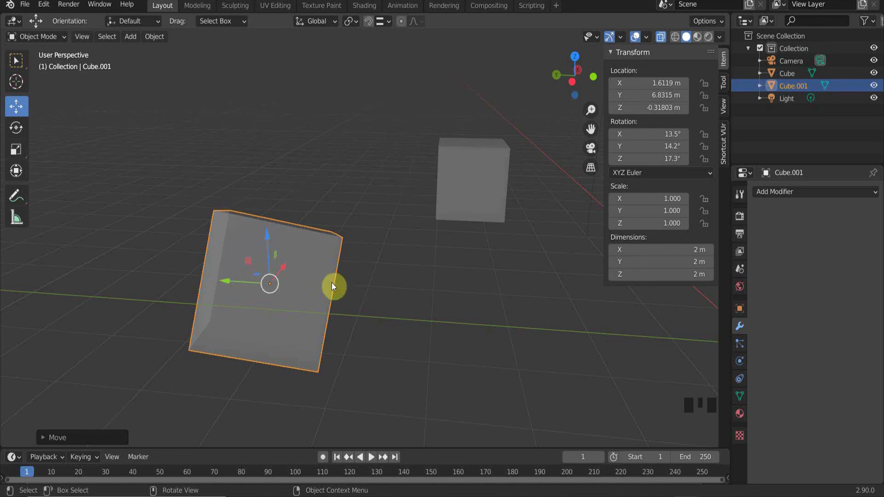
middle_click_drag(356, 260, 382, 267)
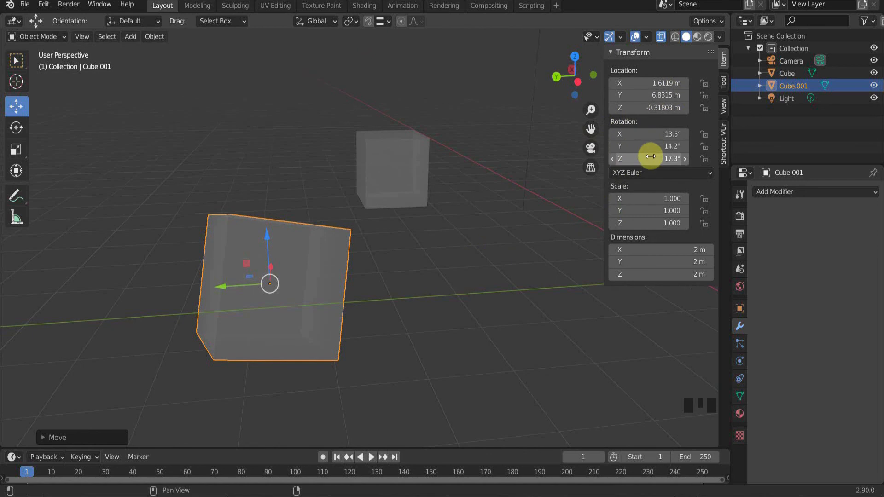
left_click_drag(634, 199, 679, 198)
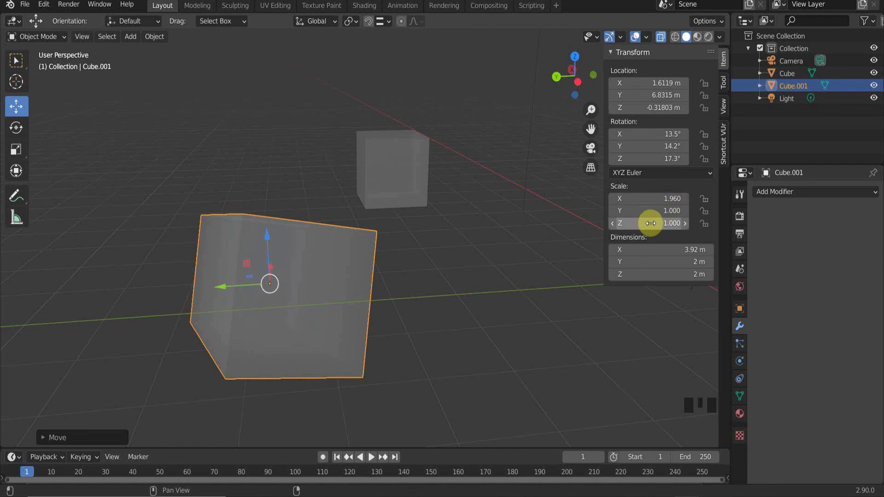
middle_click_drag(391, 240, 261, 245)
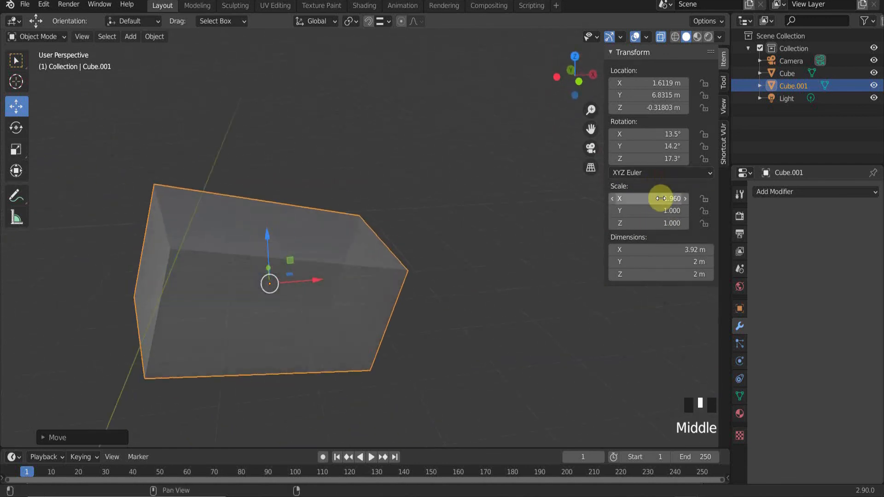
Set the duplicate cube's scale to 2.510 on X, 1.820 on Y and 1.540 on Z
left_click_drag(663, 198, 655, 218)
scroll(355, 204, "down", 4)
middle_click_drag(355, 203, 399, 217)
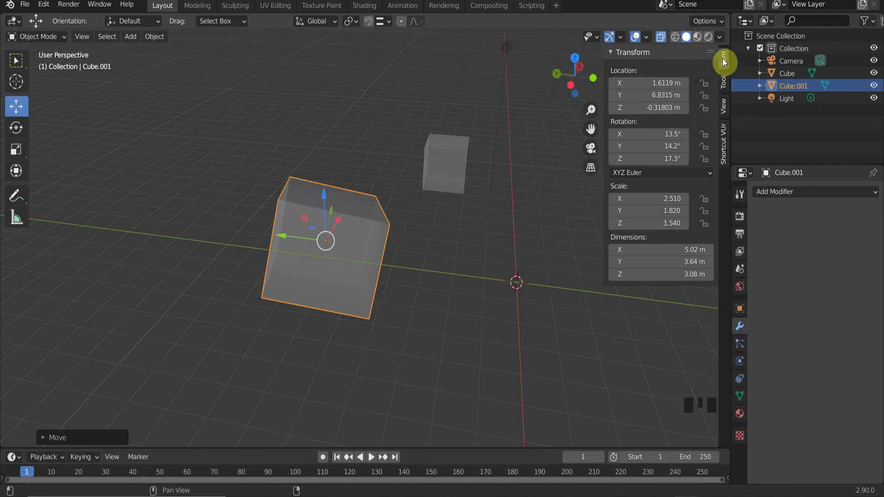
Hide and show the viewport sidebar with the transform values several times, leaving it hidden
key("n")
key("n")
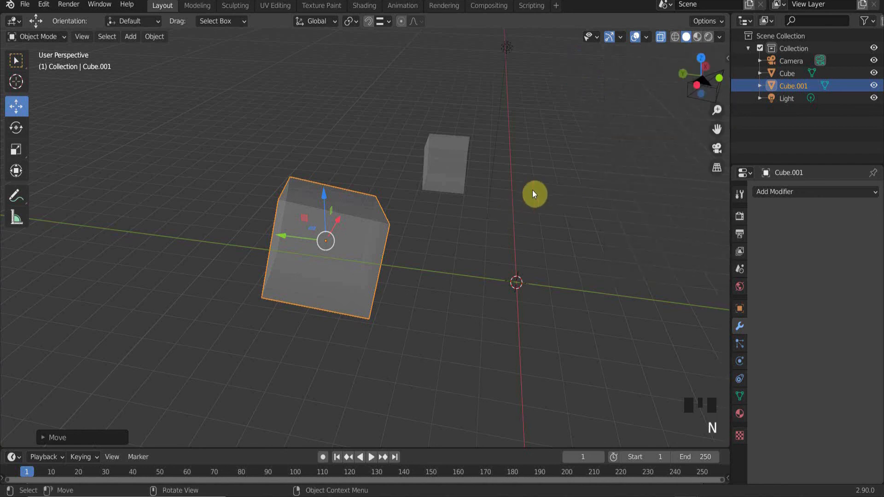
key("n")
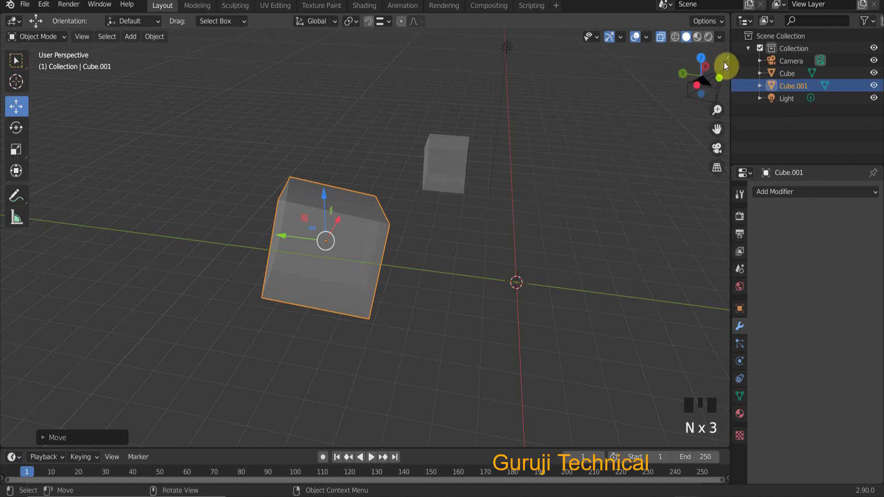
left_click(728, 58)
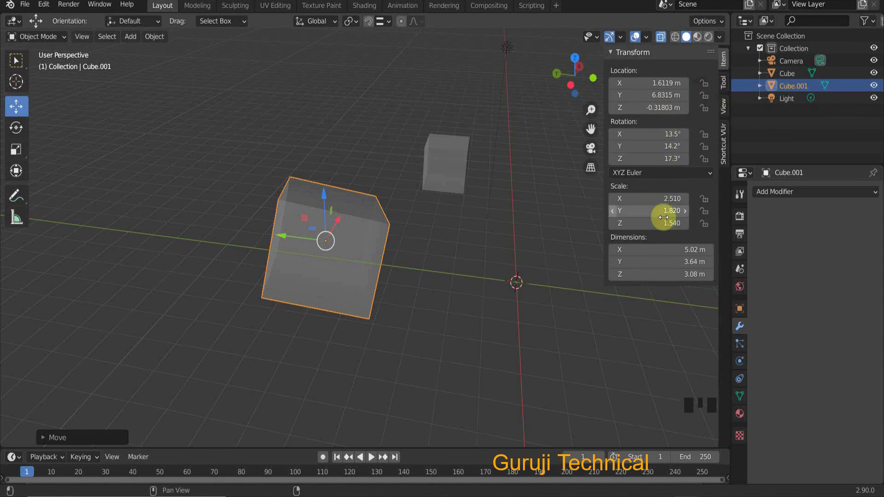
key("n")
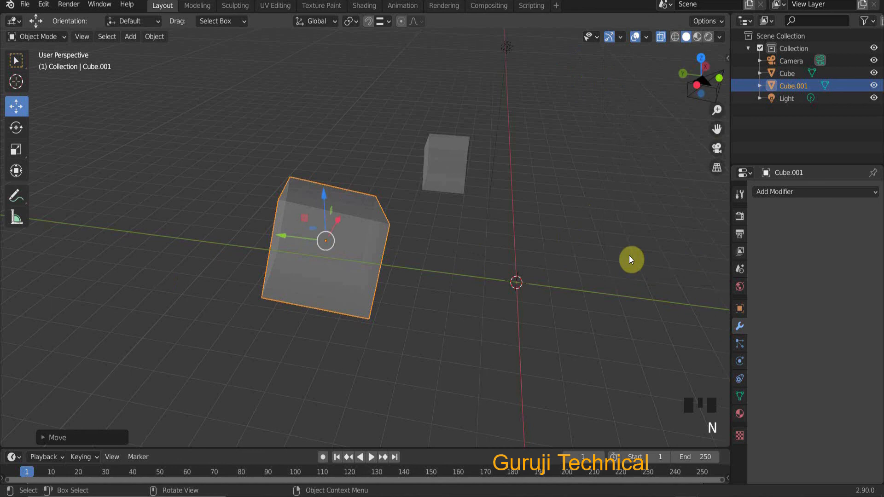
Open the duplicate cube's object properties and examine its location, rotation and scale values
left_click(738, 308)
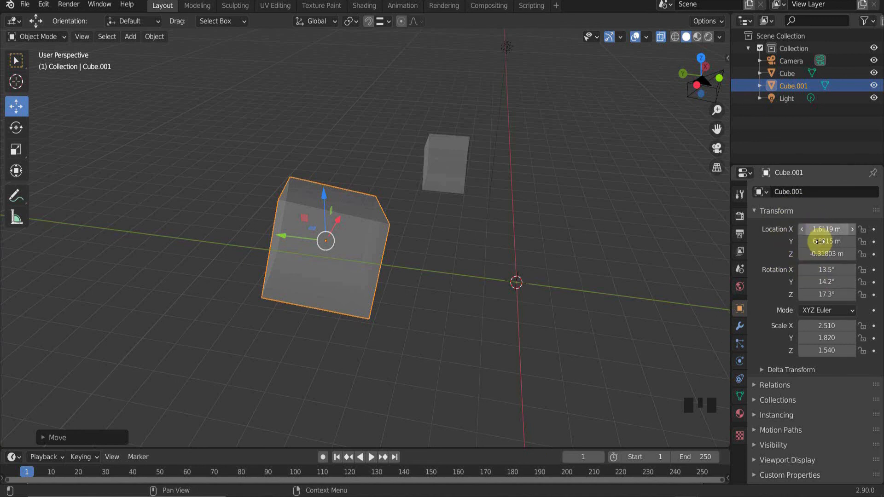
scroll(811, 313, "down", 2)
scroll(811, 312, "up", 2)
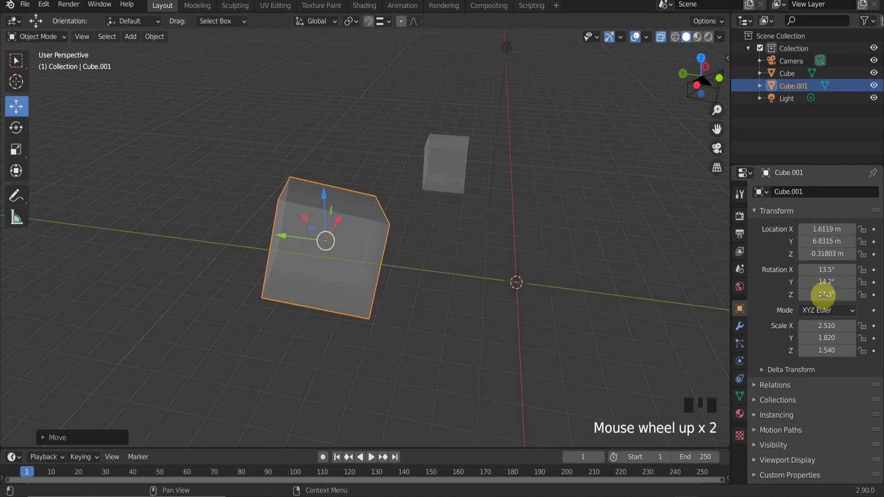
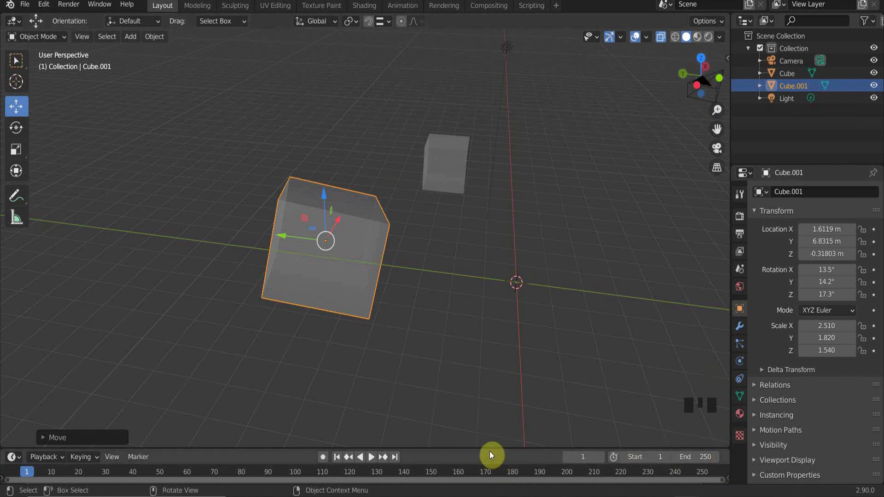
Make the timeline area taller and widen the column holding the Outliner and Properties editors
left_click_drag(489, 442, 490, 343)
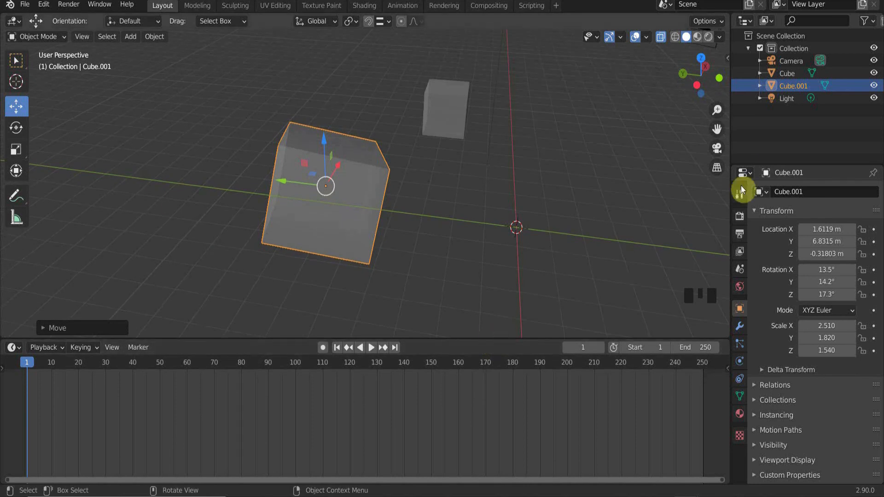
left_click_drag(731, 144, 556, 177)
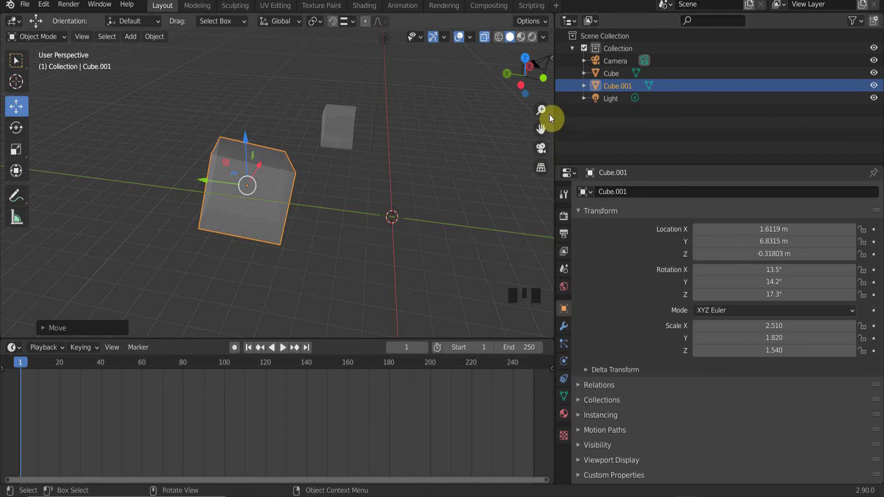
Set the timeline's end frame to 263 and split the timeline area into two stacked timelines
left_click(553, 340)
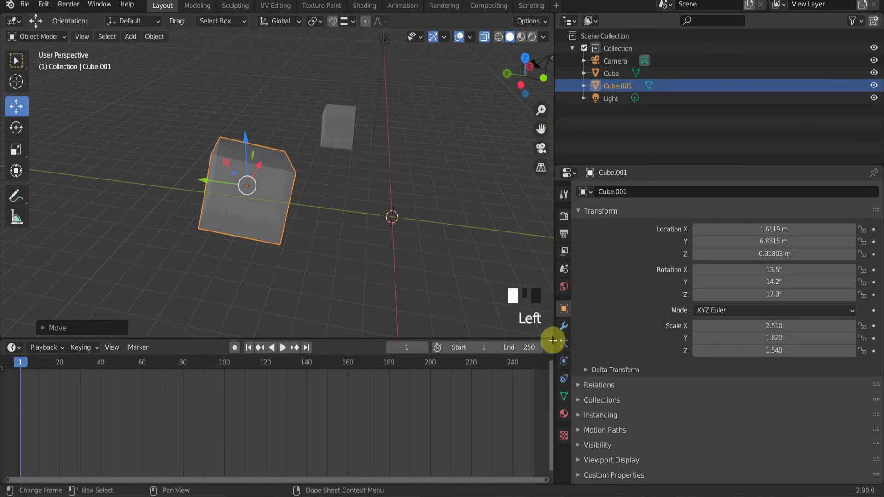
left_click_drag(553, 339, 535, 345)
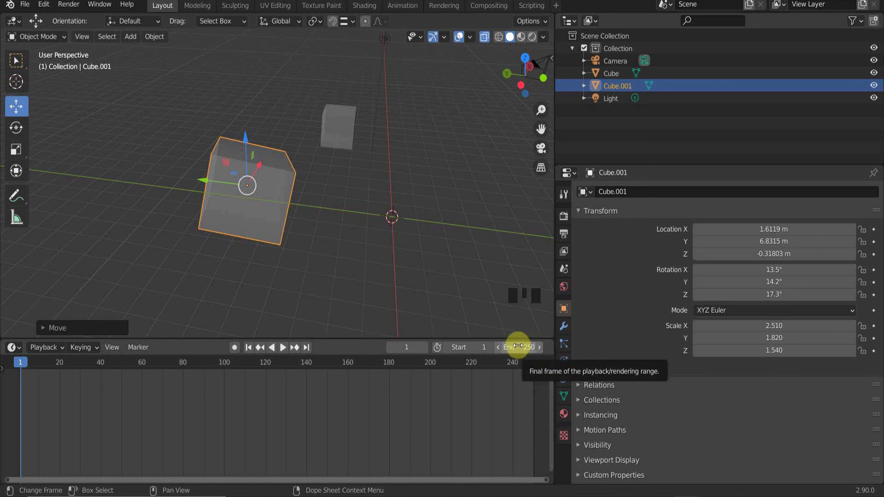
mouse_move(537, 347)
left_mouse_down()
mouse_move(567, 348)
mouse_move(543, 347)
left_mouse_up()
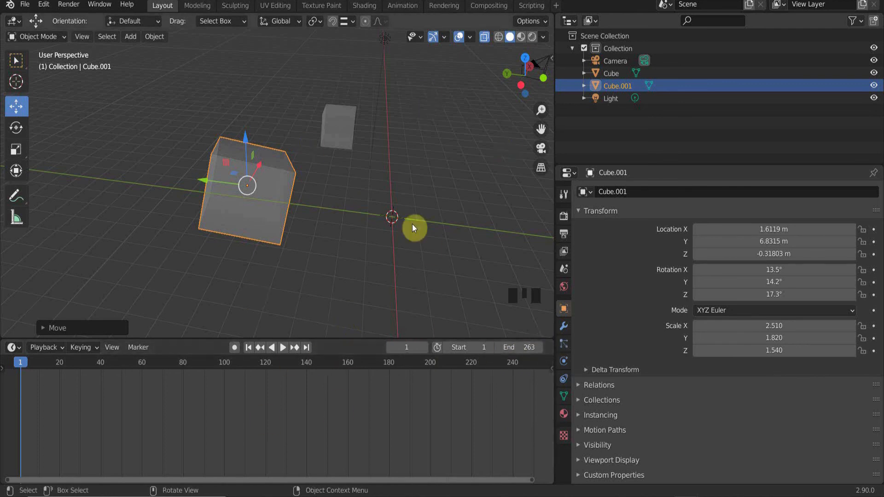
left_click(551, 340)
left_click_drag(551, 341, 557, 419)
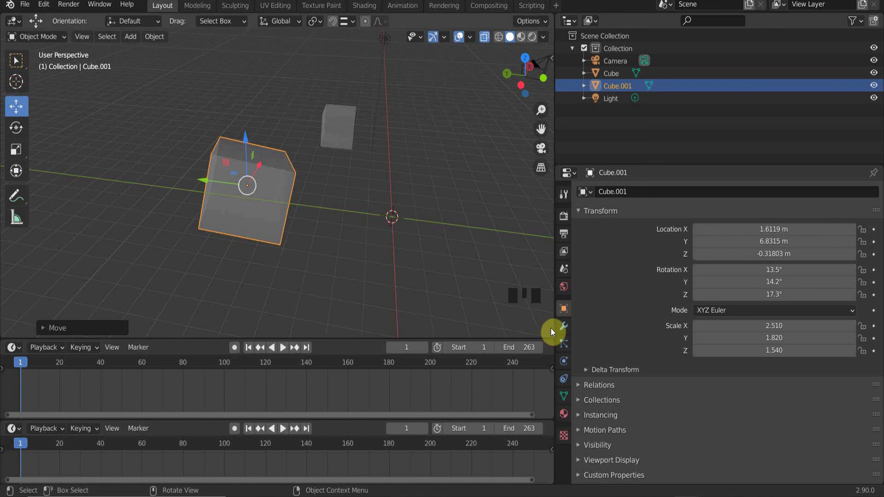
Join the 3D viewport over both timelines to remove them from the layout
mouse_move(554, 335)
left_mouse_down()
mouse_move(554, 354)
mouse_move(547, 302)
left_mouse_up()
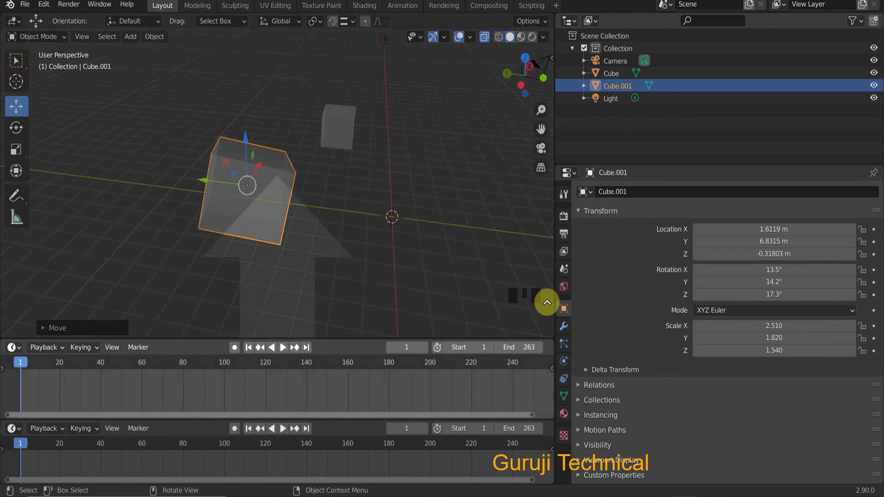
left_click_drag(546, 302, 552, 384)
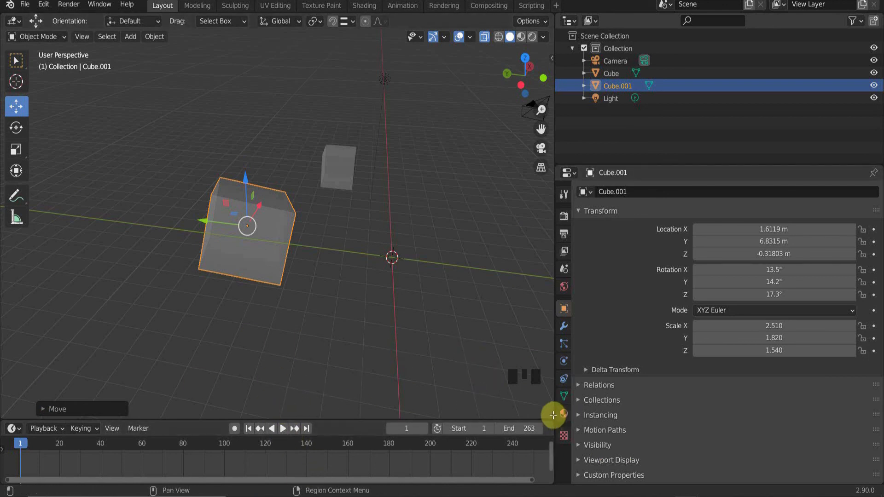
left_click_drag(553, 415, 552, 453)
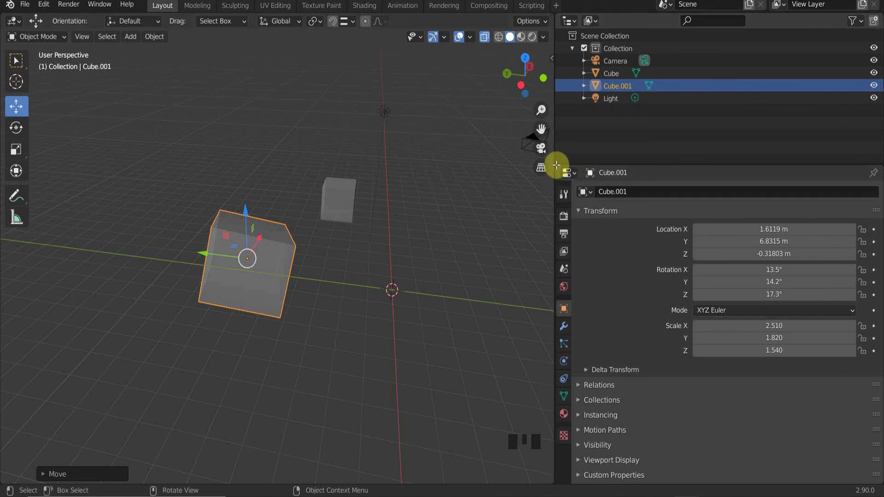
Join the Outliner over the Properties editor and the 3D viewport over the Outliner, leaving only the viewport
left_click_drag(557, 165, 570, 271)
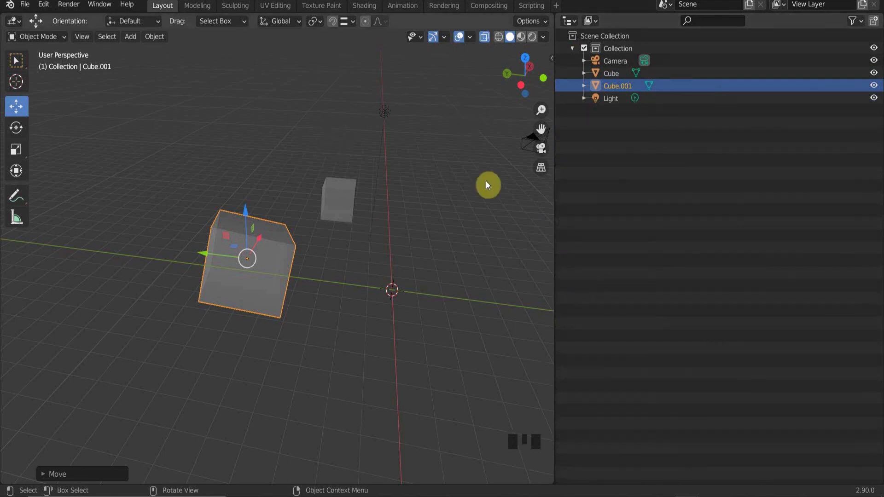
left_click_drag(554, 481, 583, 418)
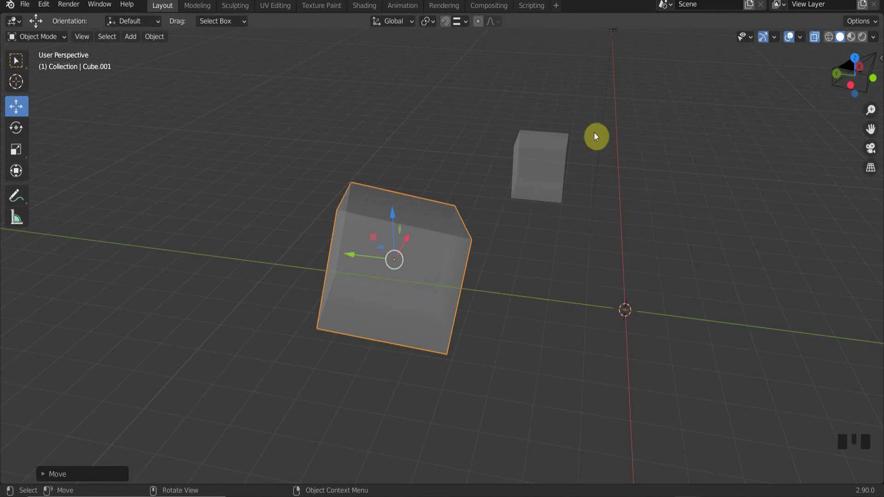
Split the 3D viewport into two side-by-side areas and divide the second one into two stacked viewports
scroll(383, 293, "down", 6)
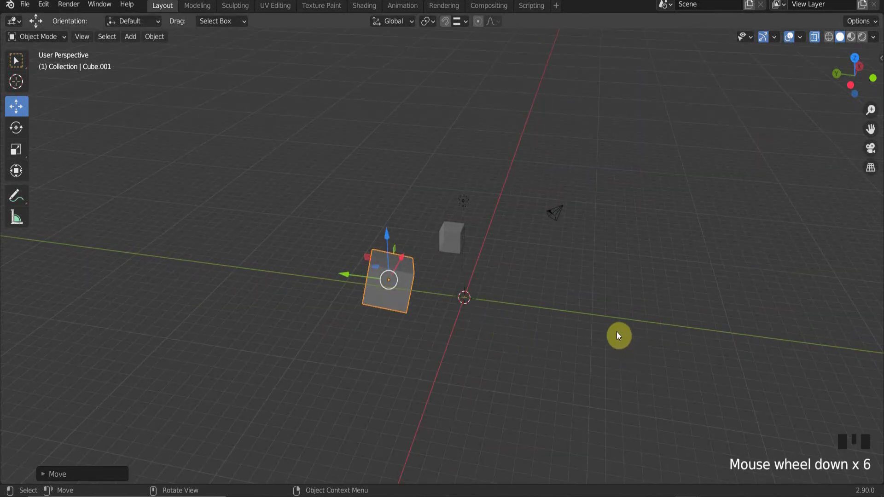
middle_click_drag(618, 336, 457, 346)
scroll(445, 350, "up", 4)
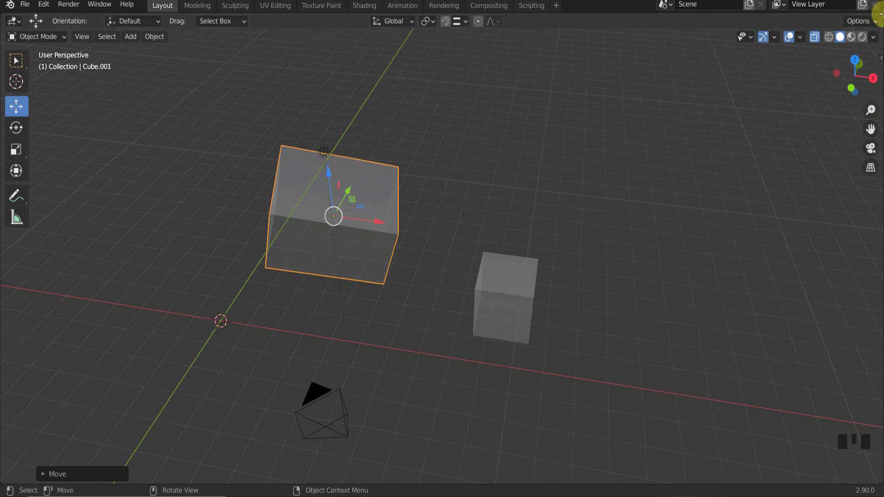
left_click_drag(880, 14, 429, 134)
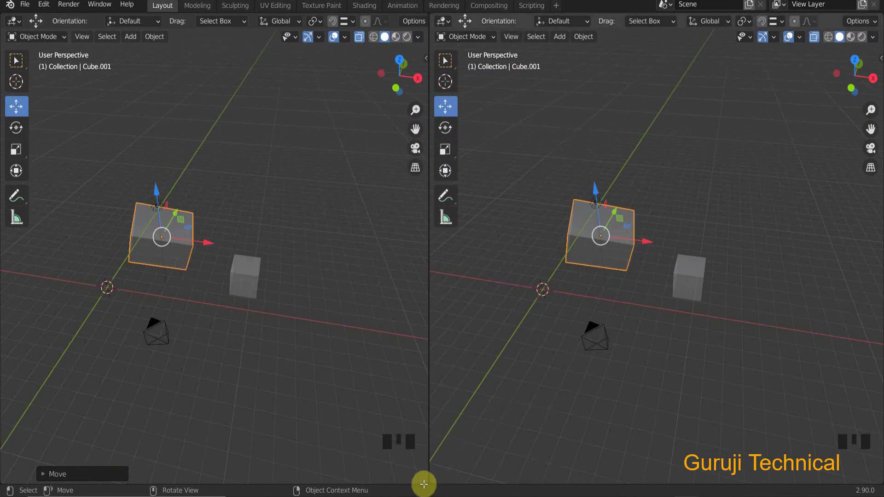
left_click_drag(430, 479, 460, 260)
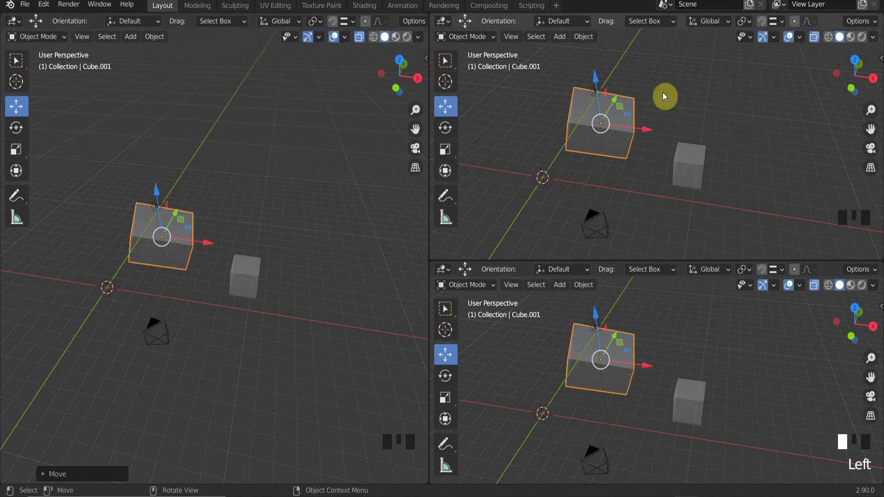
Change the upper stacked viewport to the Outliner and the lower one to Properties, and narrow their column to widen the main viewport
left_click(443, 22)
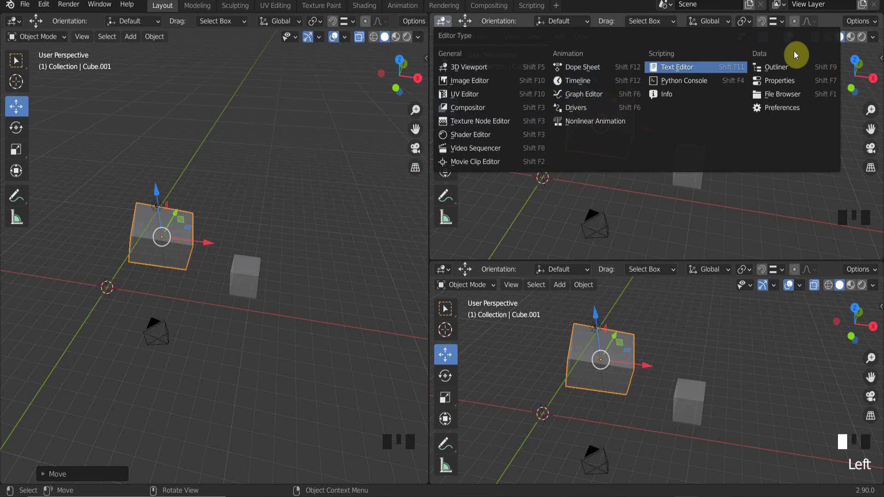
left_click(775, 68)
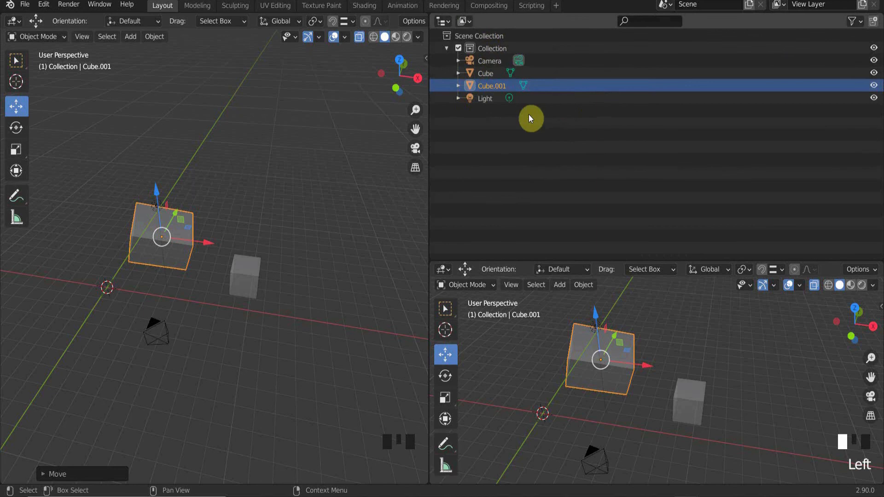
left_click(445, 21)
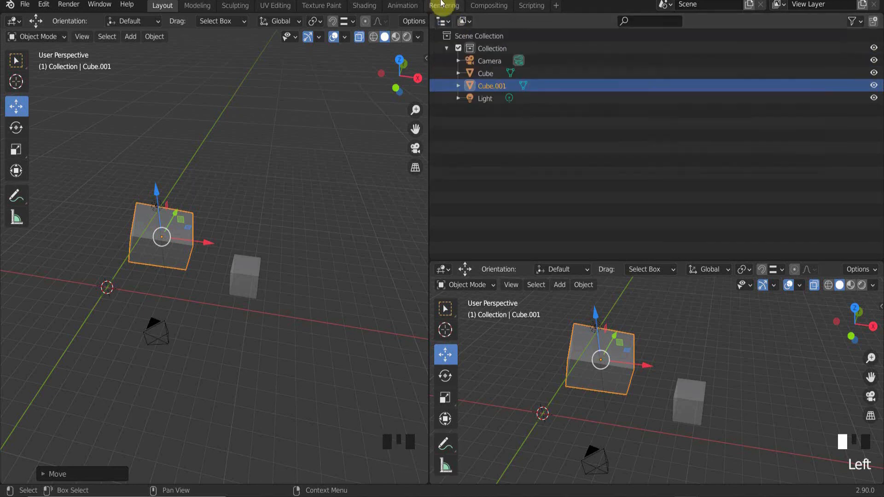
left_click(443, 269)
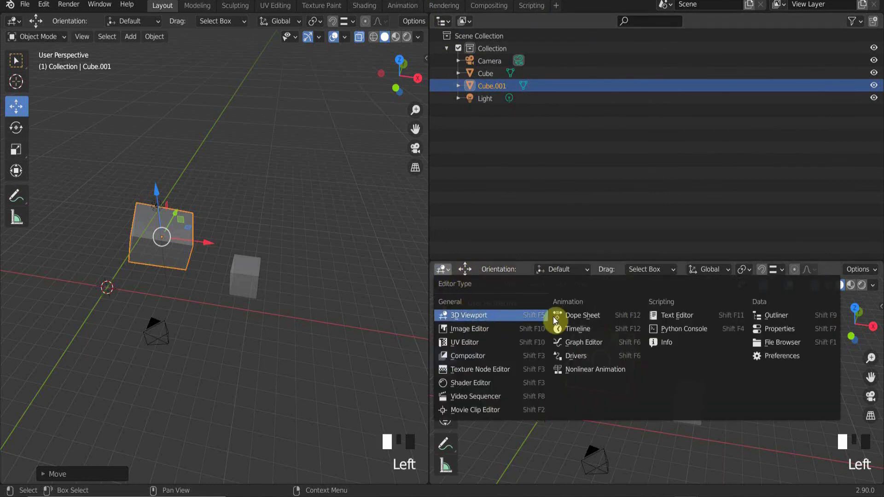
left_click(770, 326)
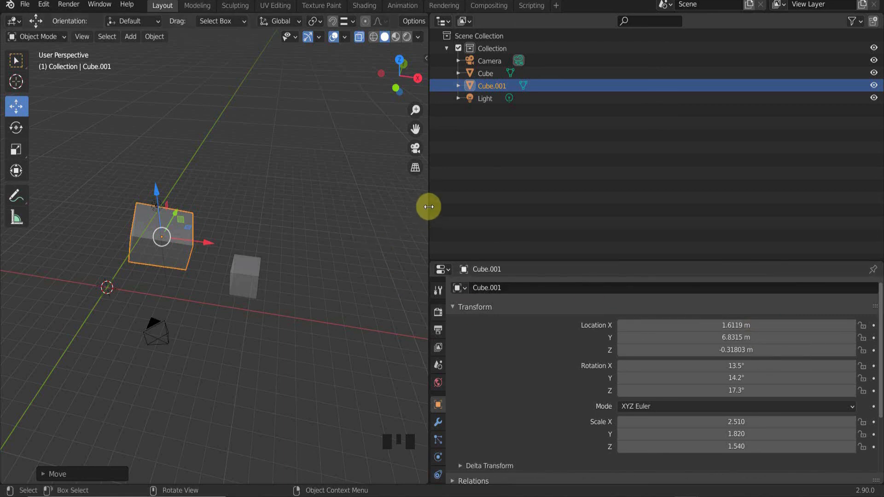
left_click_drag(426, 205, 669, 184)
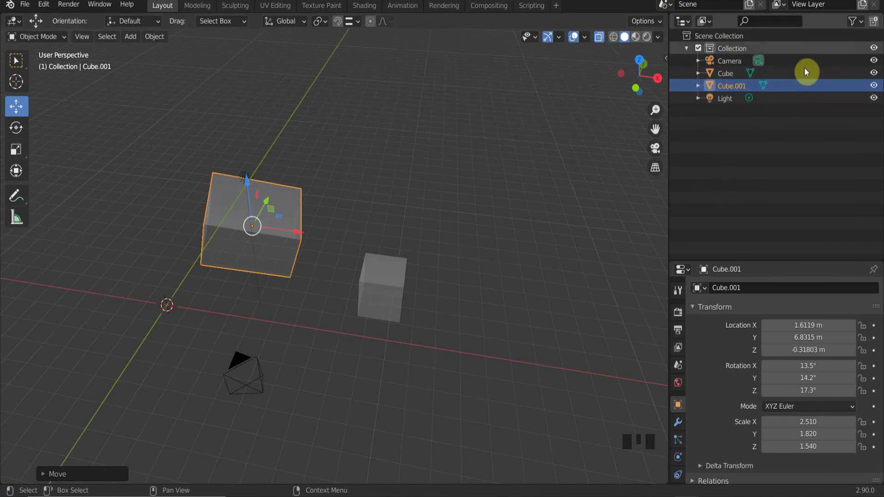
Look through the editor types available for the Outliner area without changing it
left_click(683, 21)
left_click(680, 24)
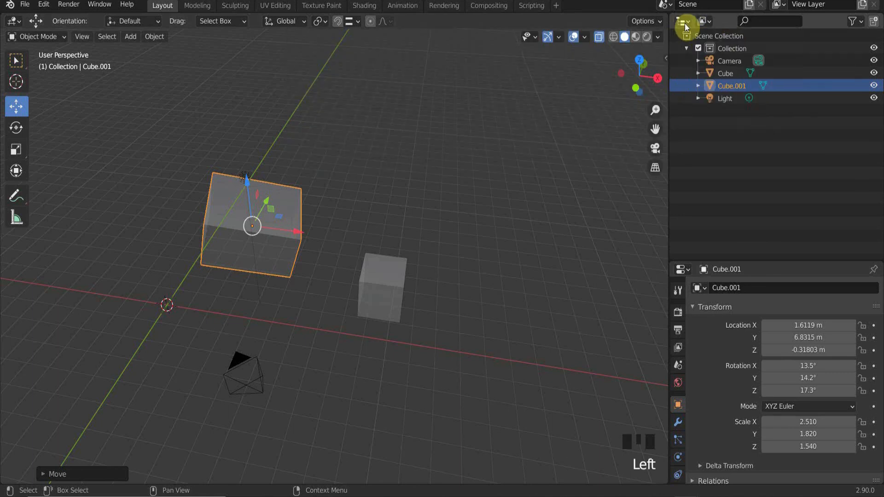
left_click(684, 23)
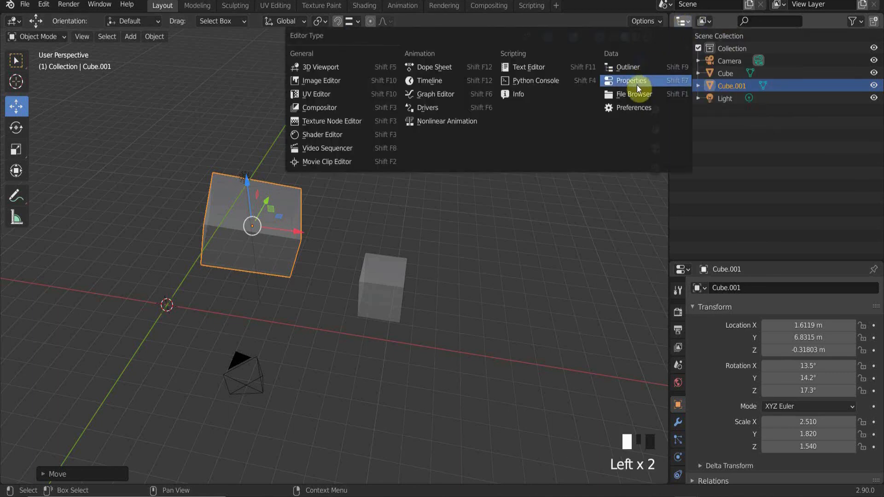
left_click(684, 21)
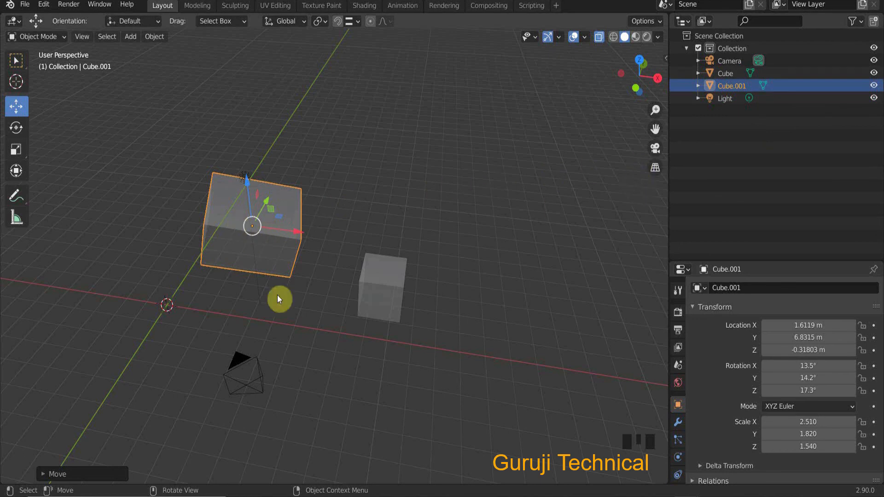
Add an ico sphere mesh to the scene at the 3D cursor
scroll(209, 202, "up", 3)
scroll(256, 227, "down", 3)
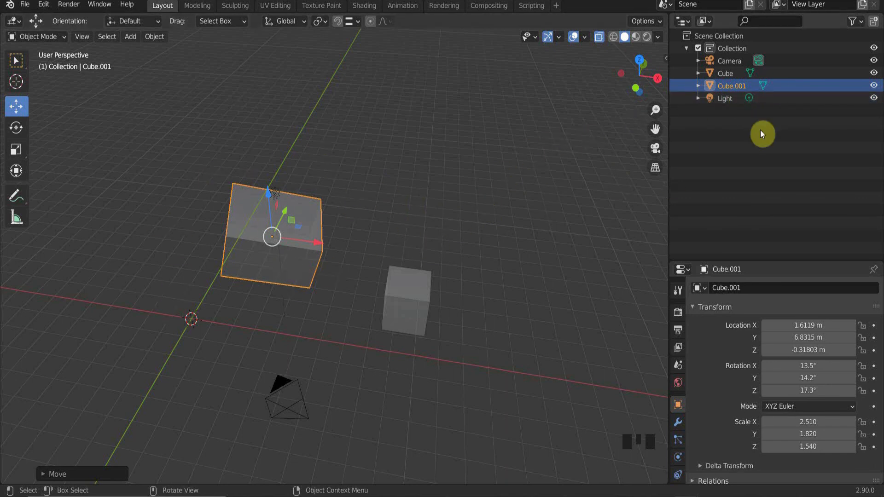
key("shift+a")
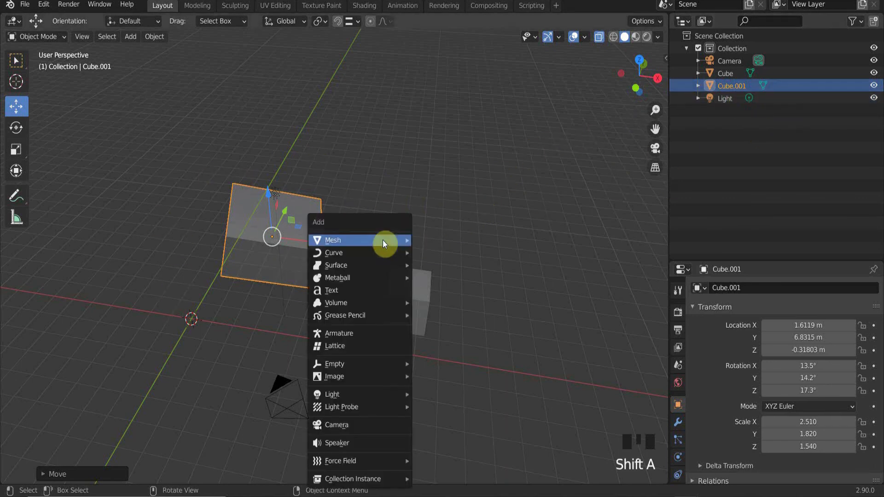
mouse_move(383, 240)
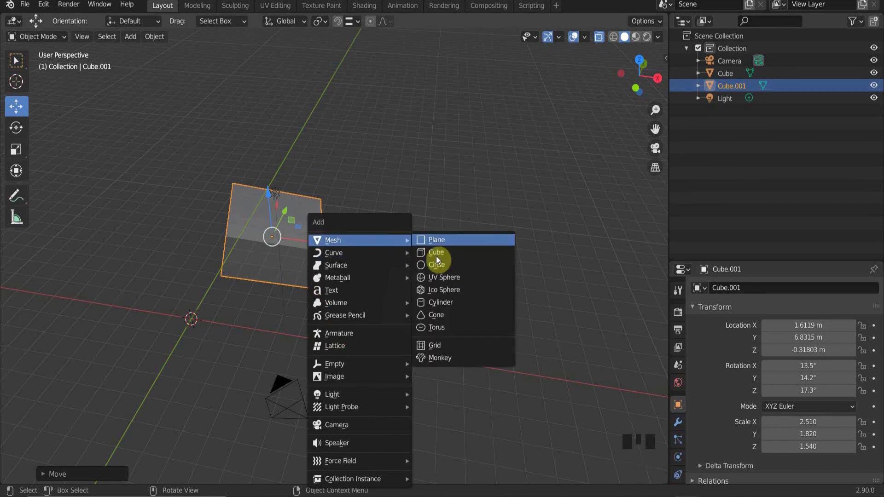
left_click(446, 288)
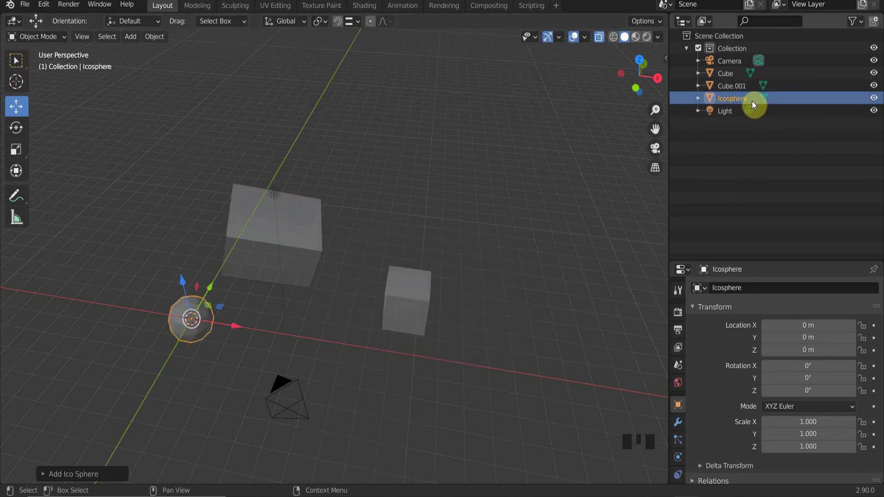
Add a cylinder mesh and move it between the two cubes, to about X 5.15 m, Y 1.5 m, Z 0.58 m
key("shift+a")
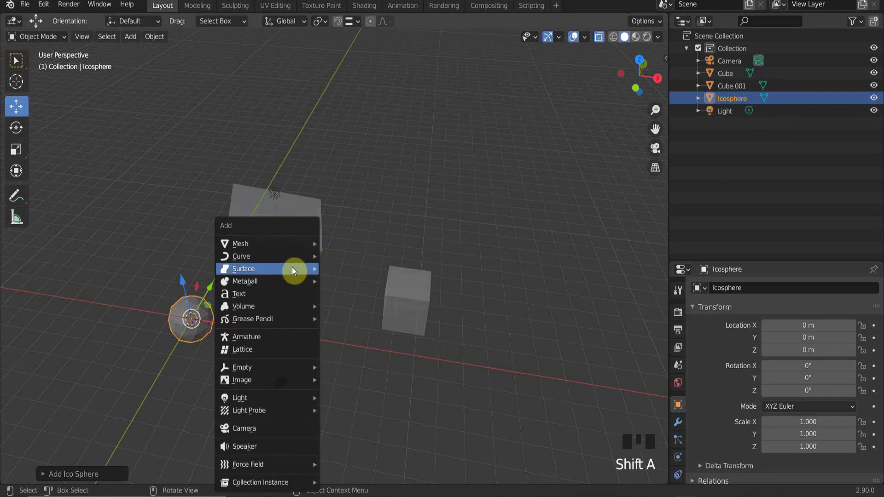
mouse_move(313, 244)
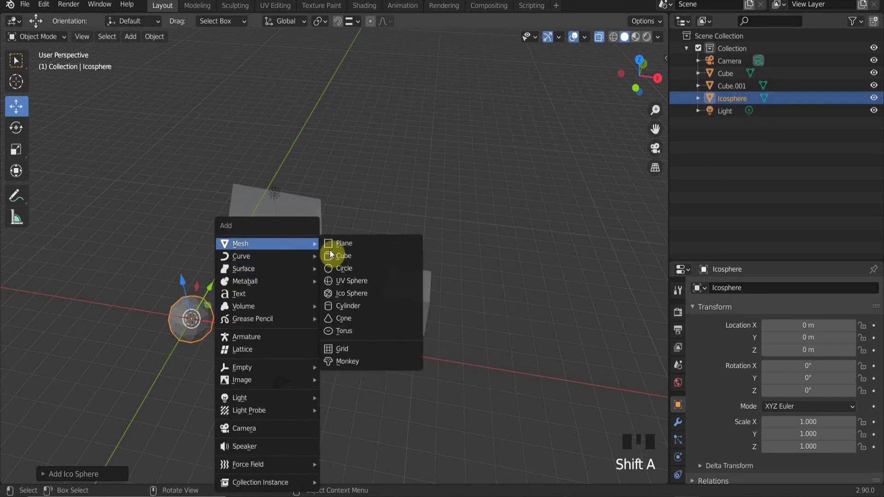
left_click(353, 306)
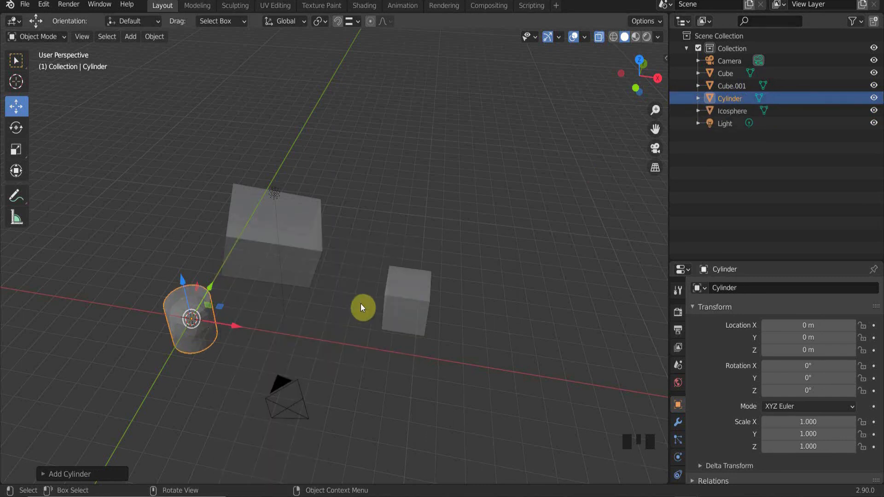
key("g")
left_click(479, 289)
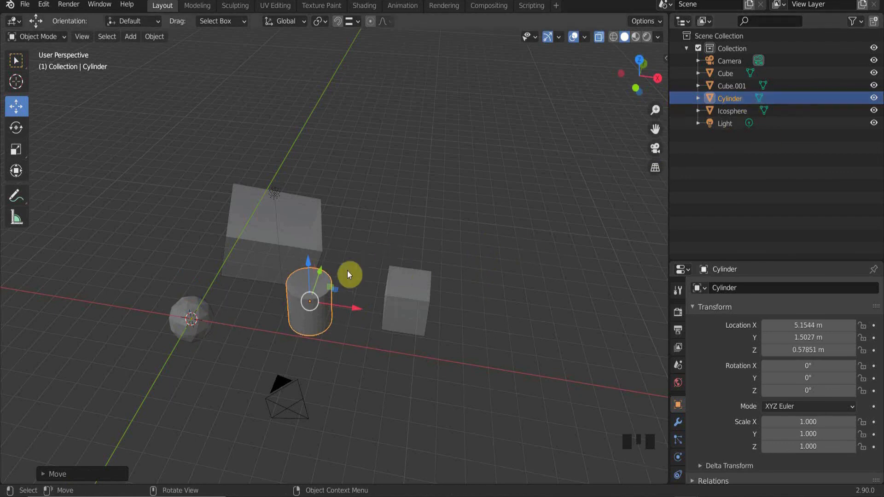
Rename the cylinder object as tree in the Outliner
triple_click(725, 98)
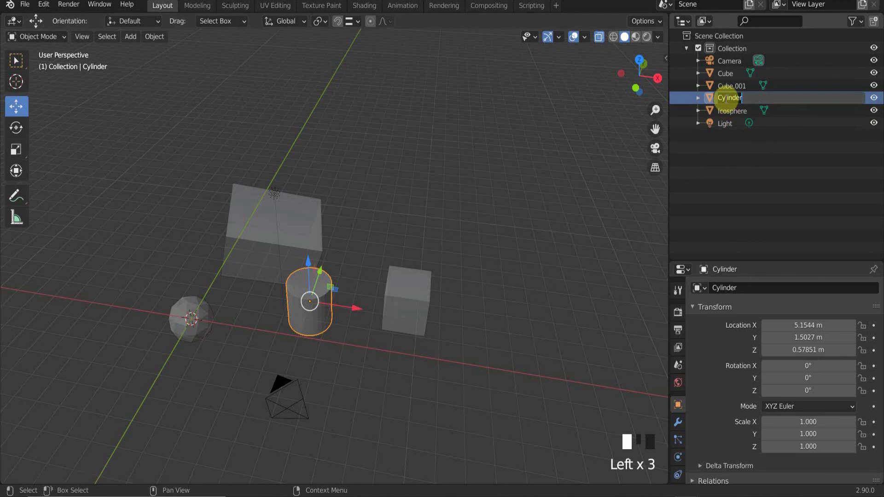
key("ctrl+a")
type("tree")
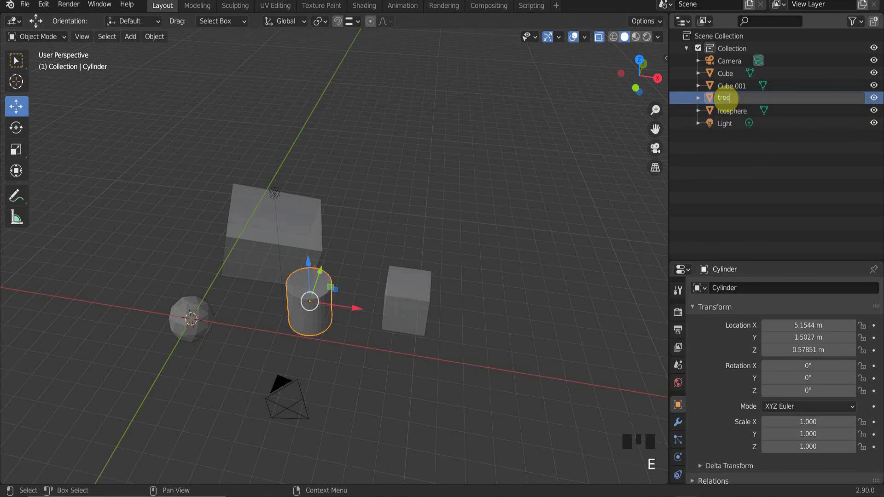
key("Return")
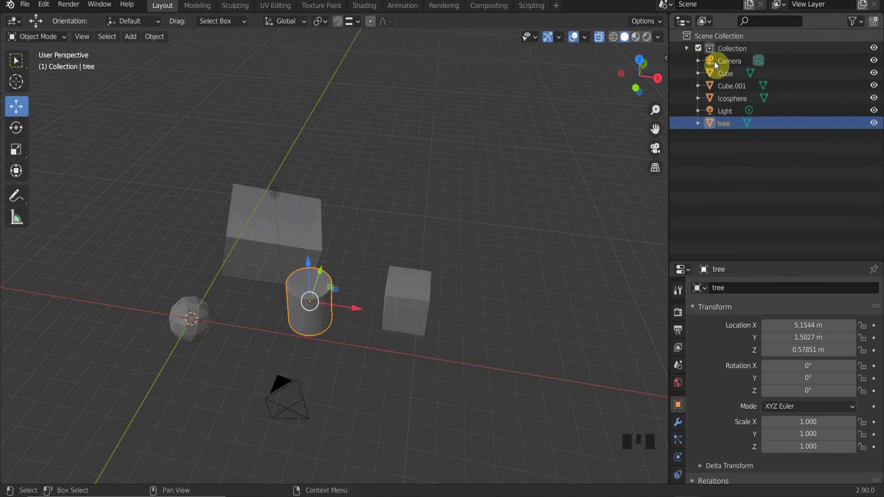
Collapse and re-expand the collection in the Outliner, and hide the ico sphere and show it again
left_click(687, 49)
left_click(687, 48)
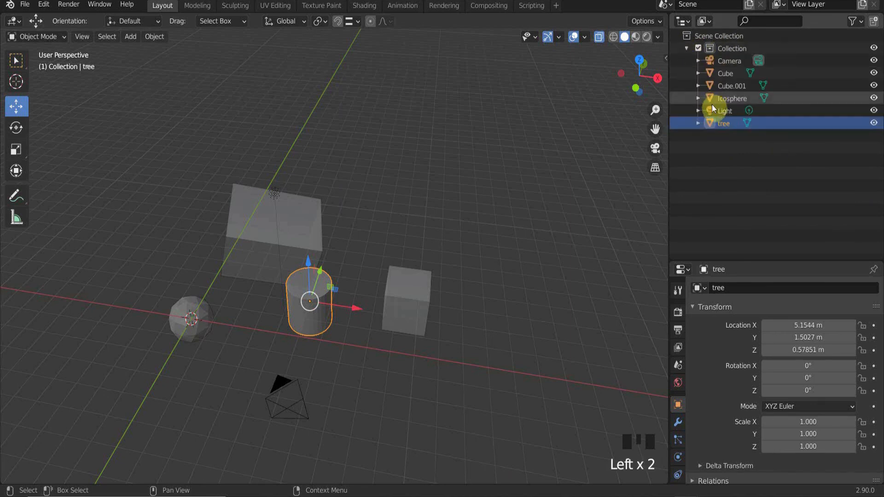
triple_click(739, 97)
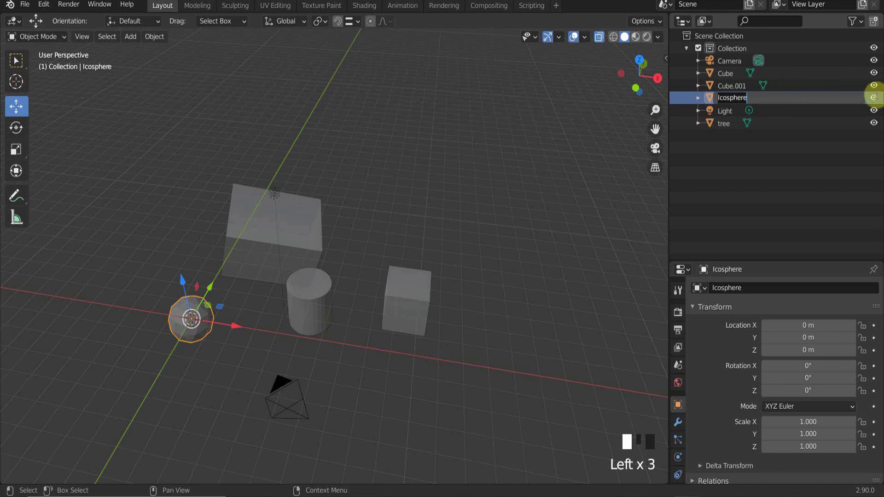
left_click(874, 98)
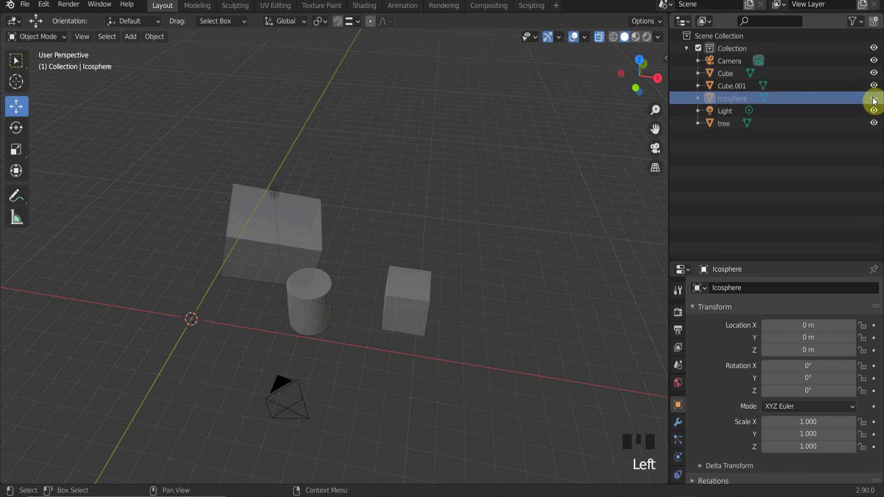
left_click(874, 99)
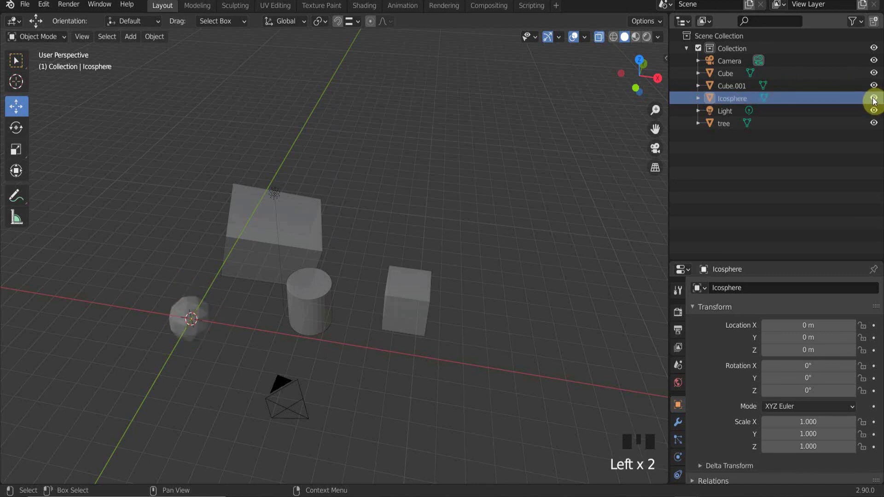
Rename the ico sphere object as stone in the Outliner and keep it selected
double_click(722, 99)
key("BackSpace")
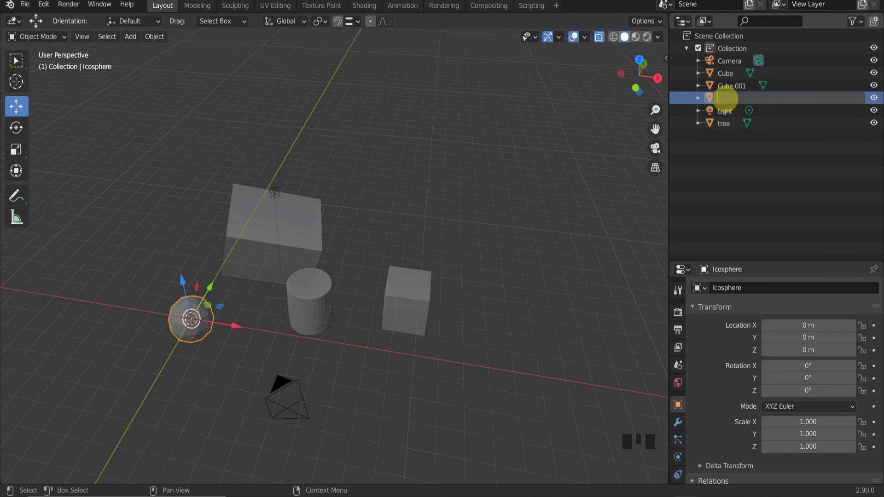
type("stone")
key("Return")
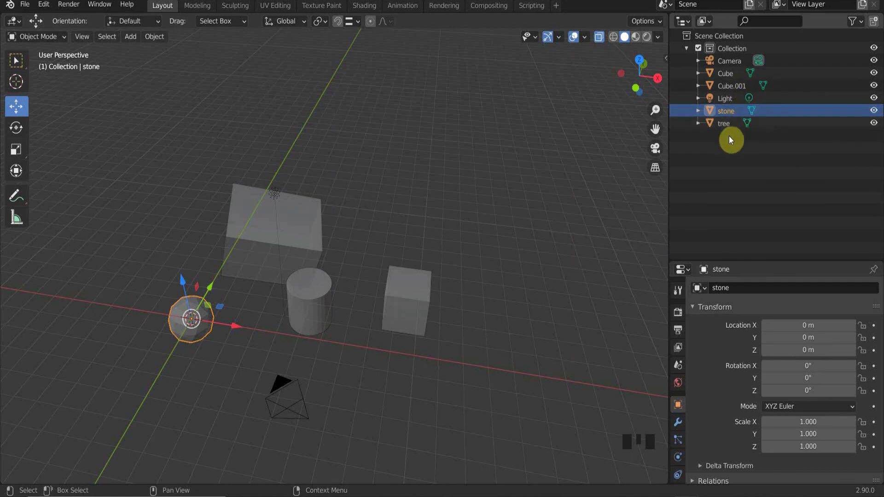
left_click(727, 109)
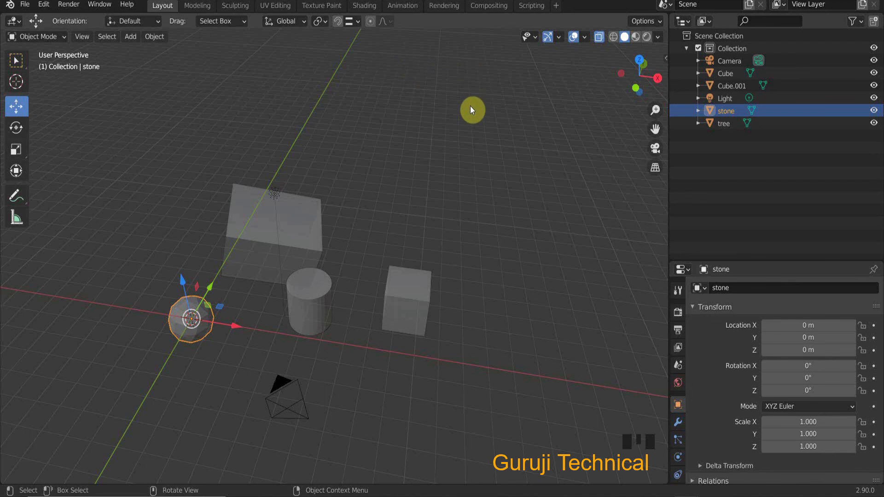
scroll(807, 322, "down", 5)
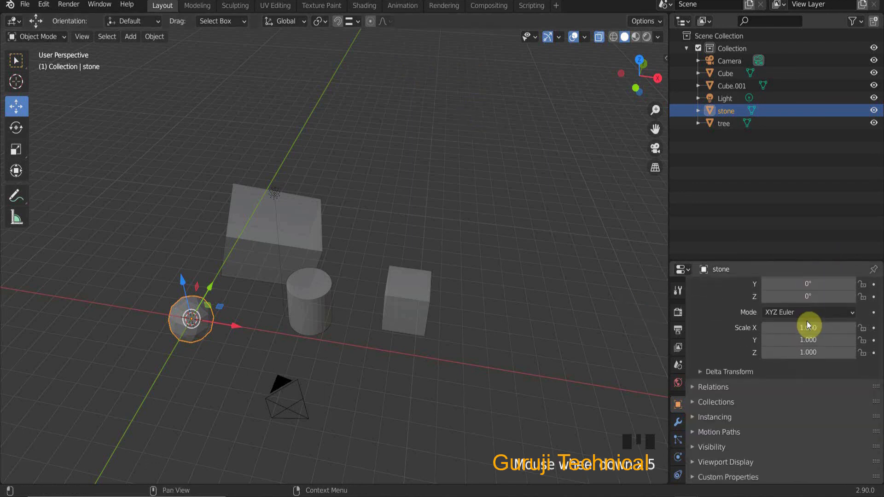
scroll(578, 304, "up", 2)
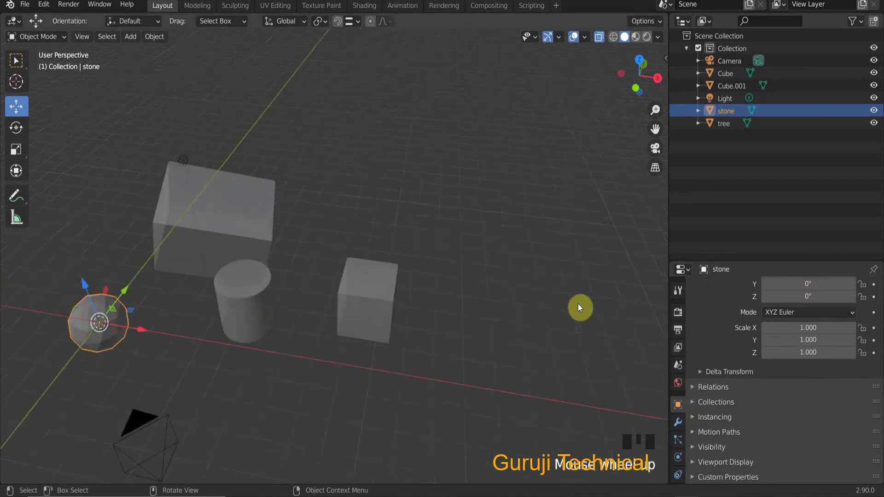
scroll(374, 297, "down", 2)
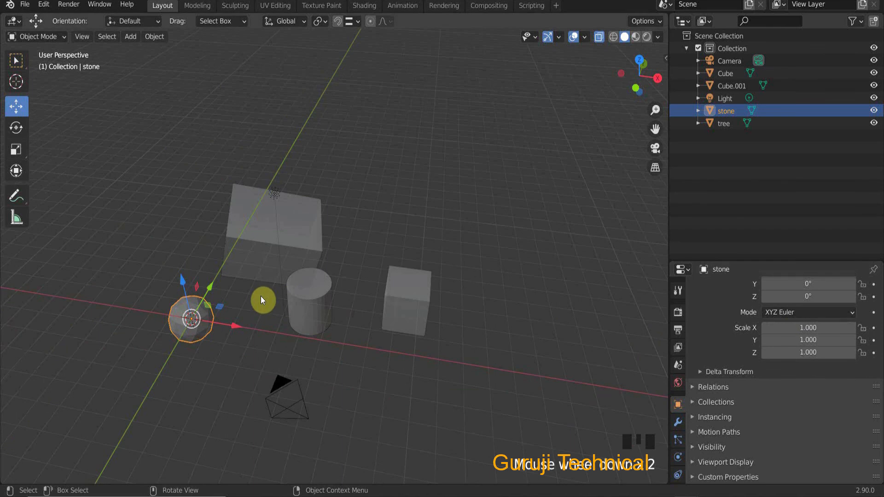
middle_click_drag(261, 297, 328, 287, "shift")
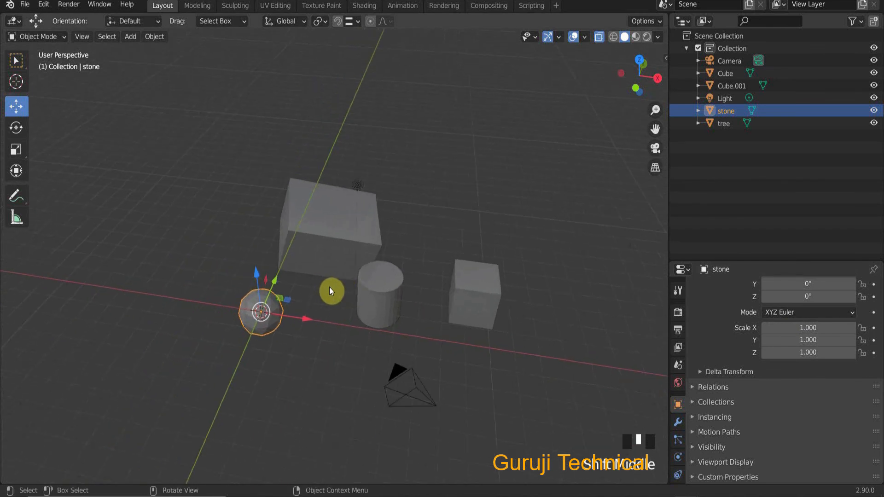